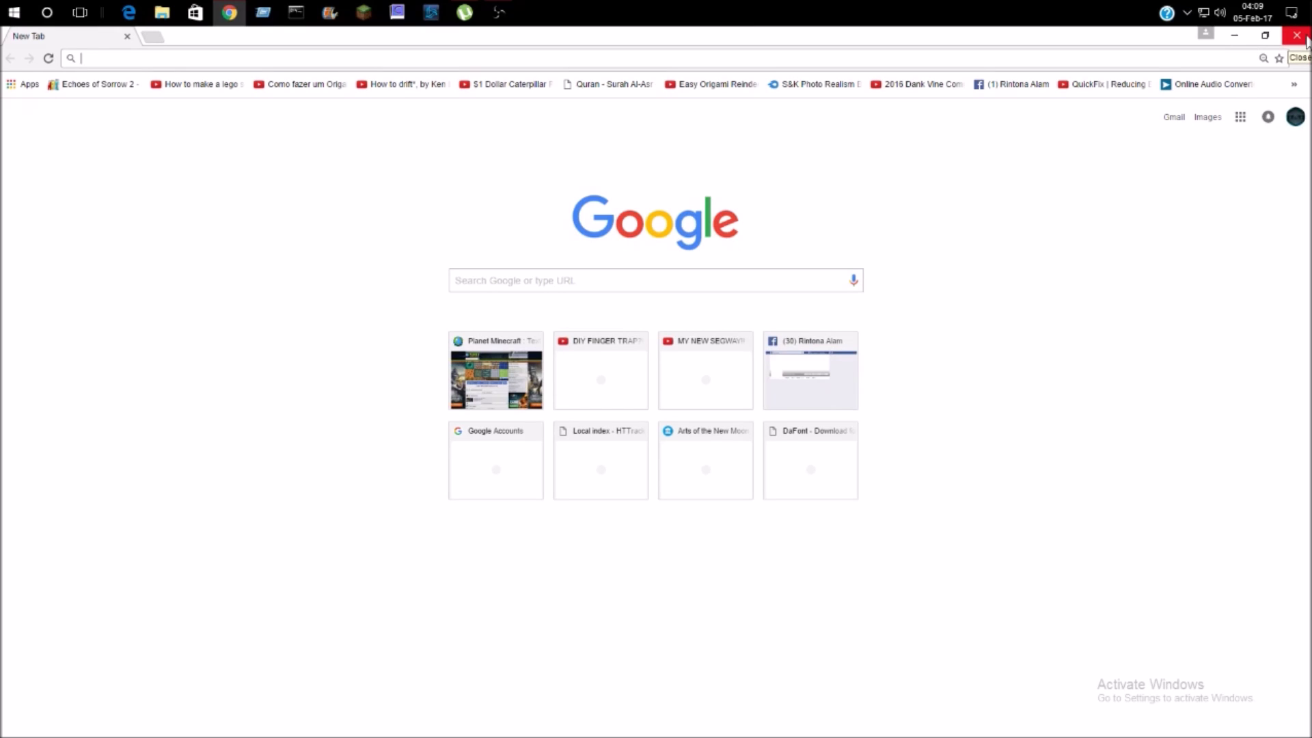
- Open a new incognito window in Chrome and go to the Google home page
left_click(1302, 58)
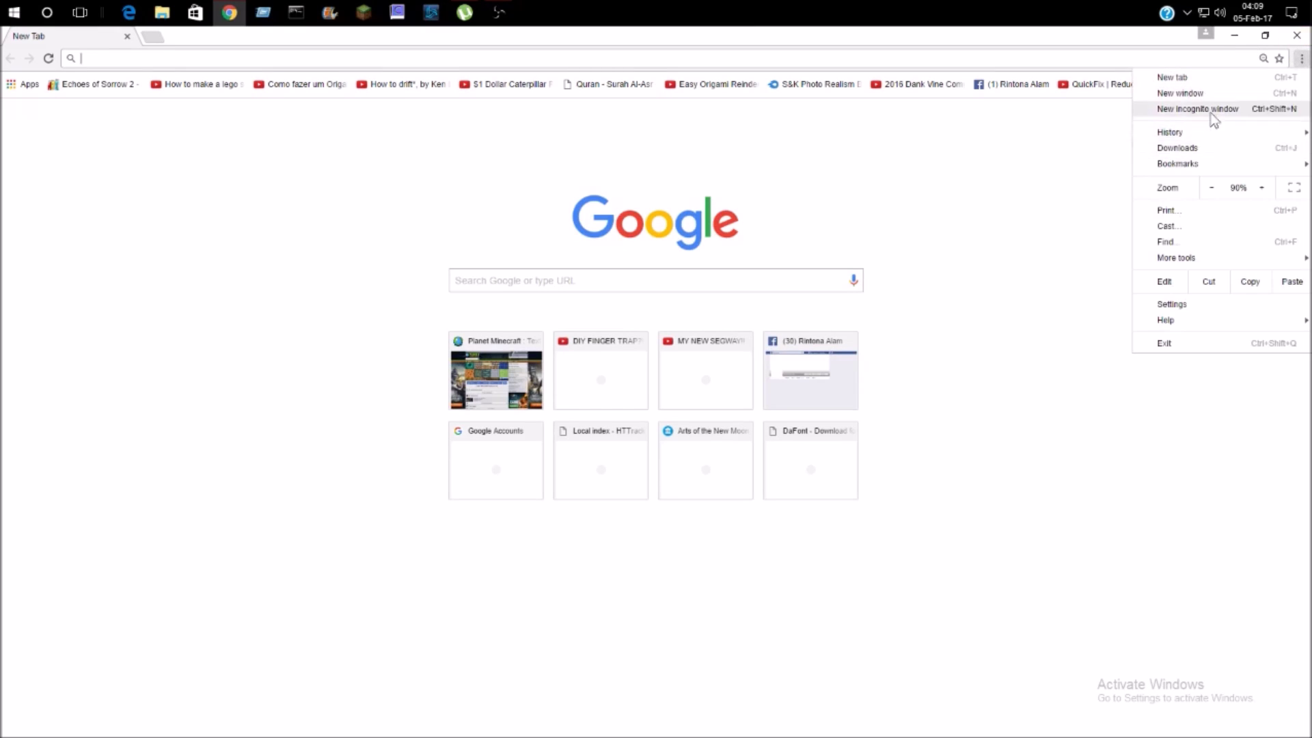
left_click(1213, 113)
type("www.youtube.com")
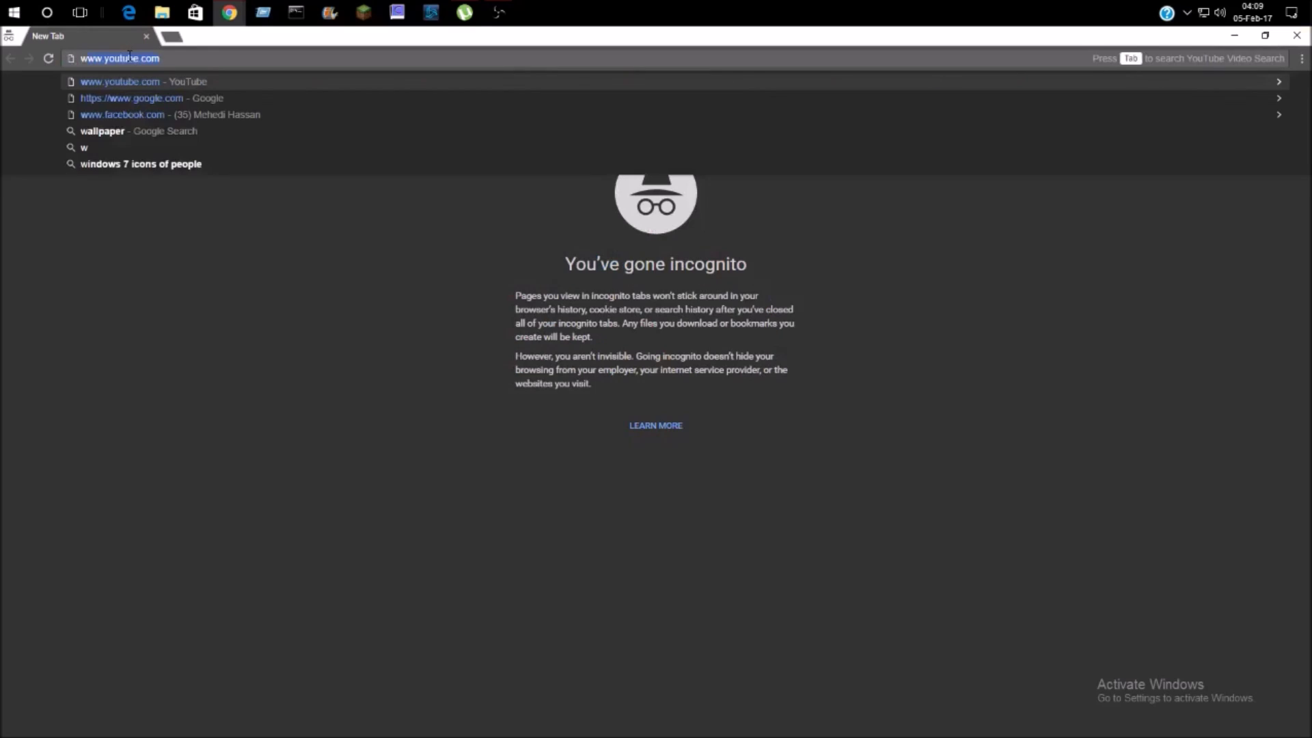
left_click(133, 98)
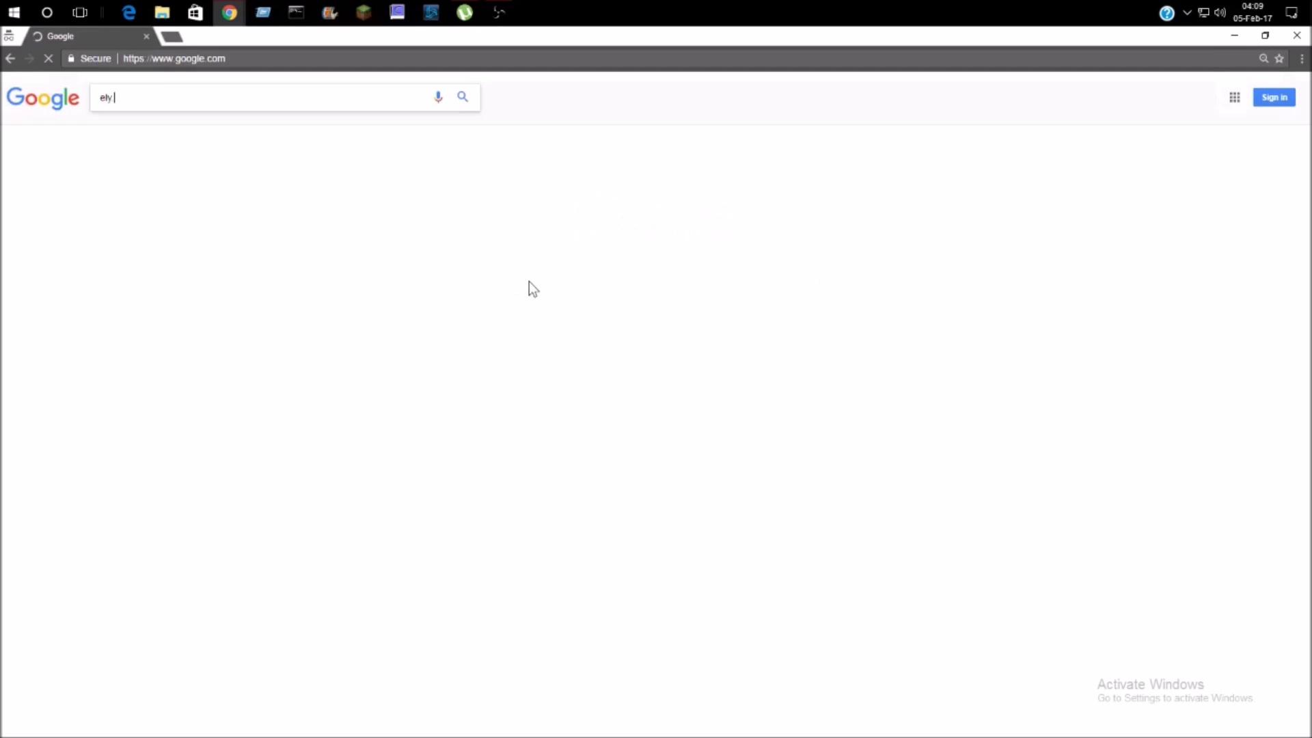
- Search Google for 'ely by sign up' and open the Sign in - Ely.by result
type(".by")
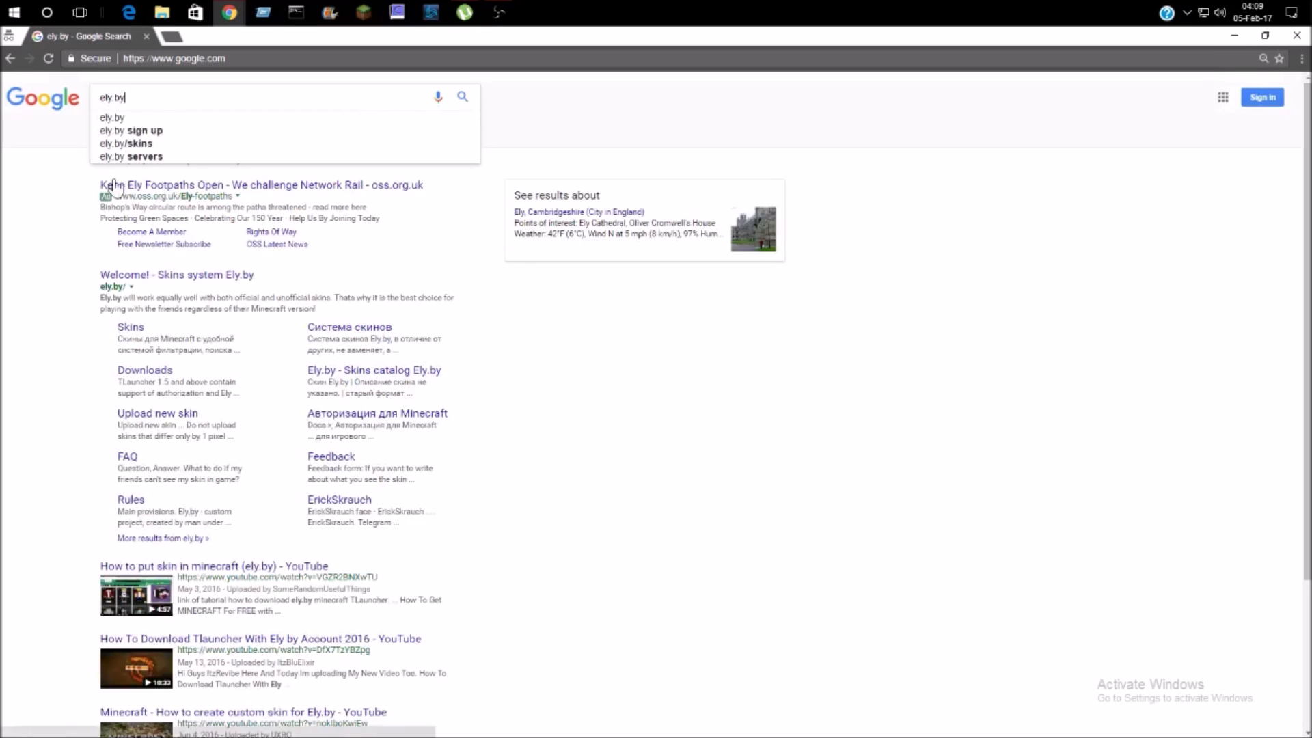
left_click(131, 130)
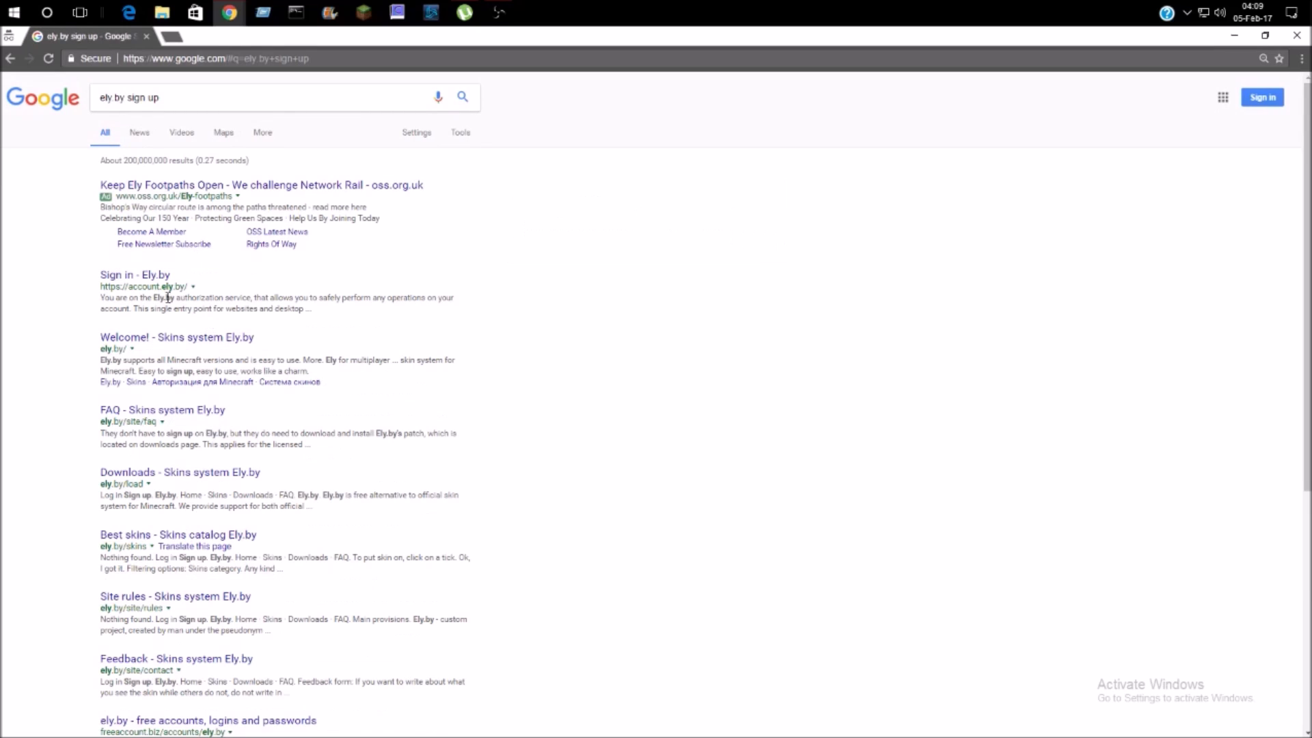
left_click(119, 278)
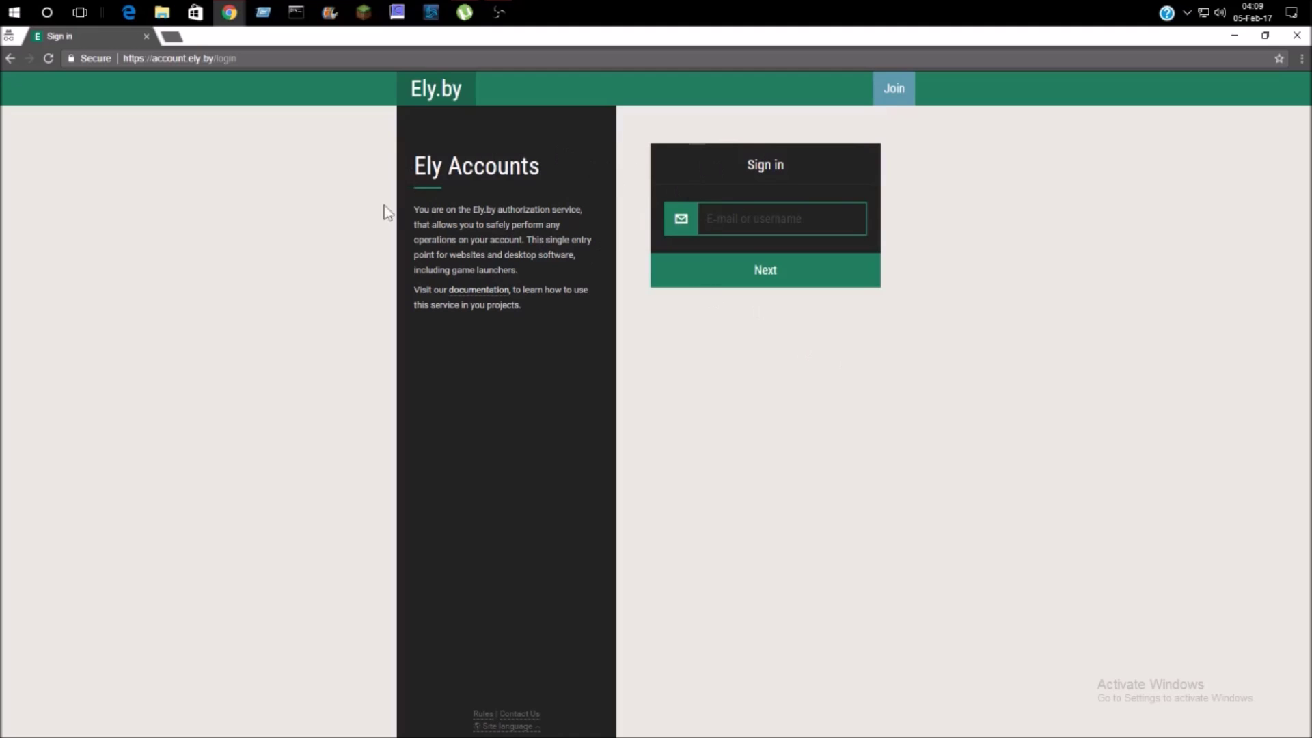
- Switch from the Ely.by sign-in page to the Join registration form
left_click(897, 88)
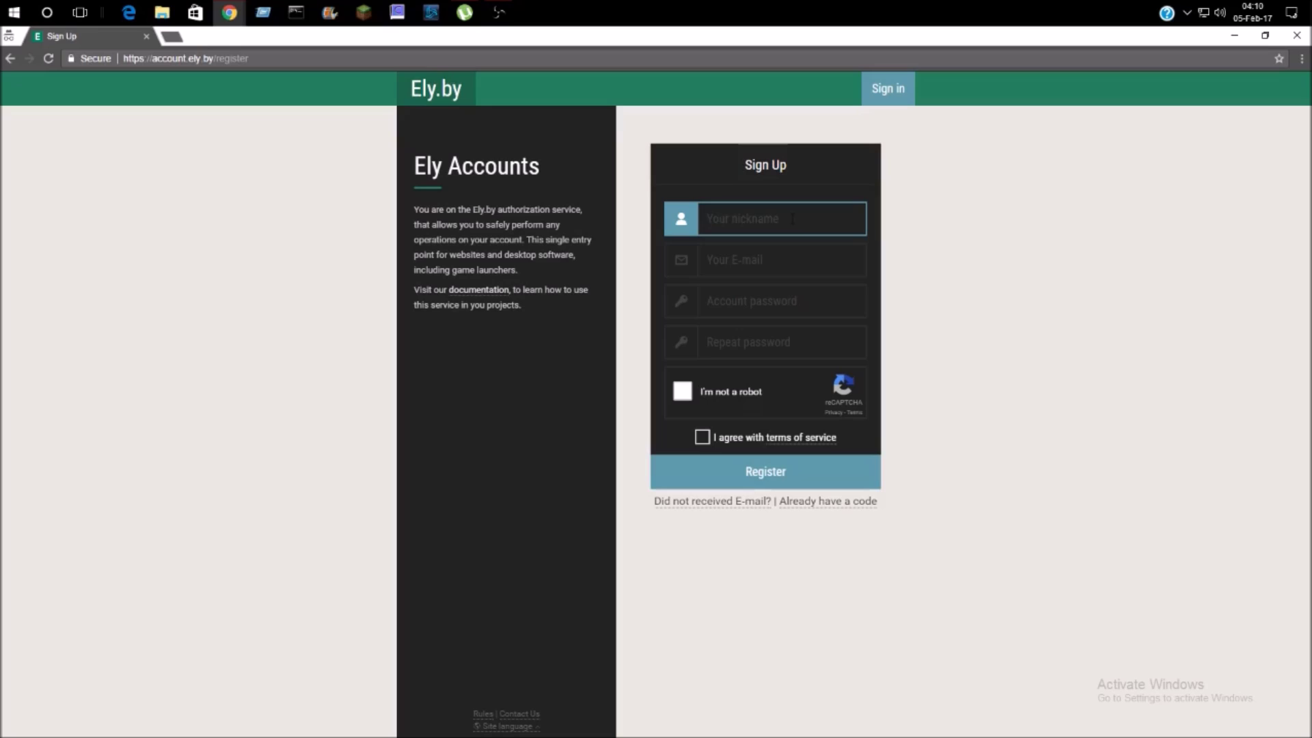
- Enter the nickname Sam12 and fill the E-mail field from the autofill suggestion
type("Sam12")
key("Tab")
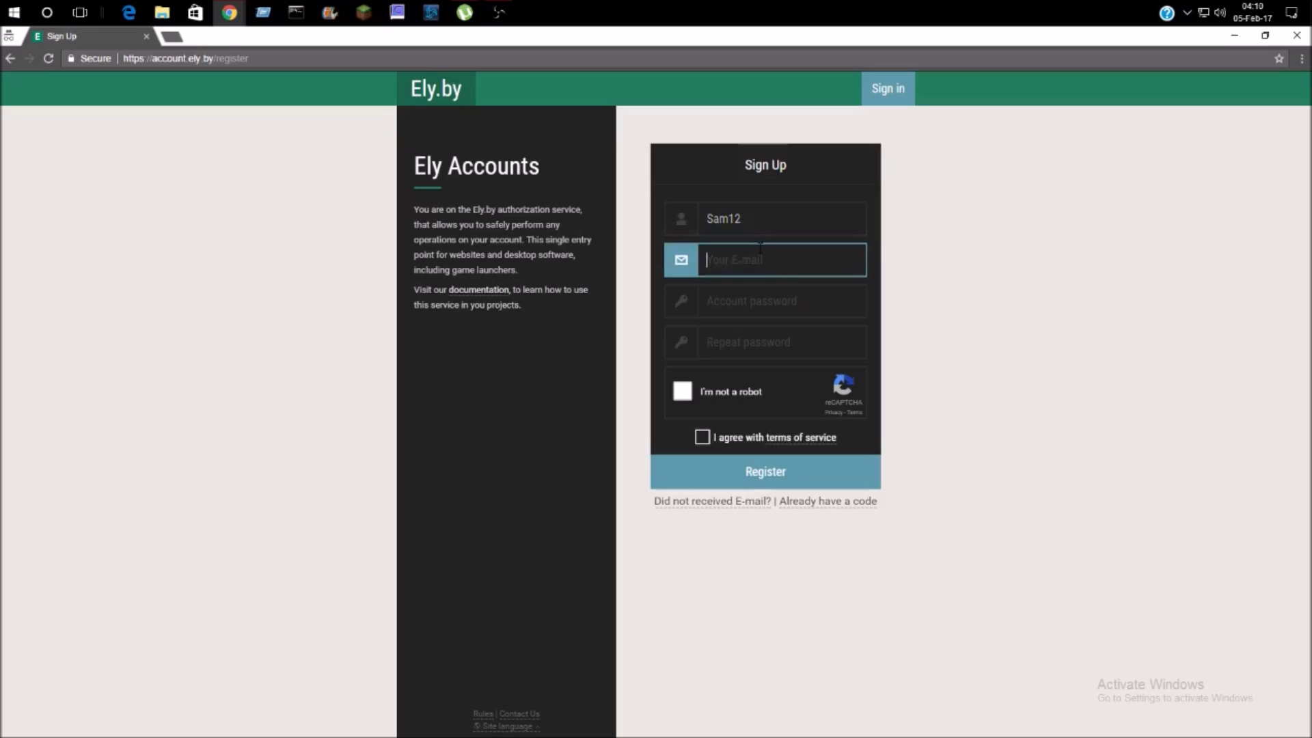
type("ayma")
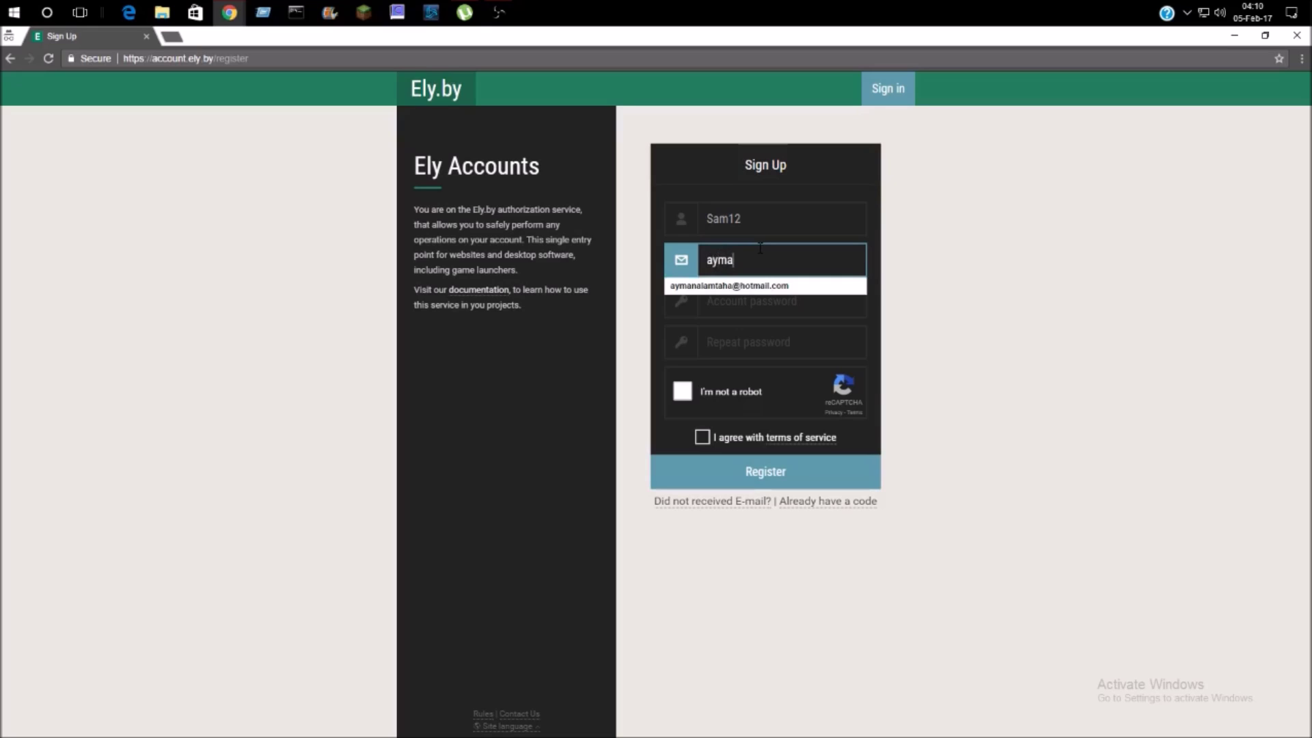
key("Down")
key("Return")
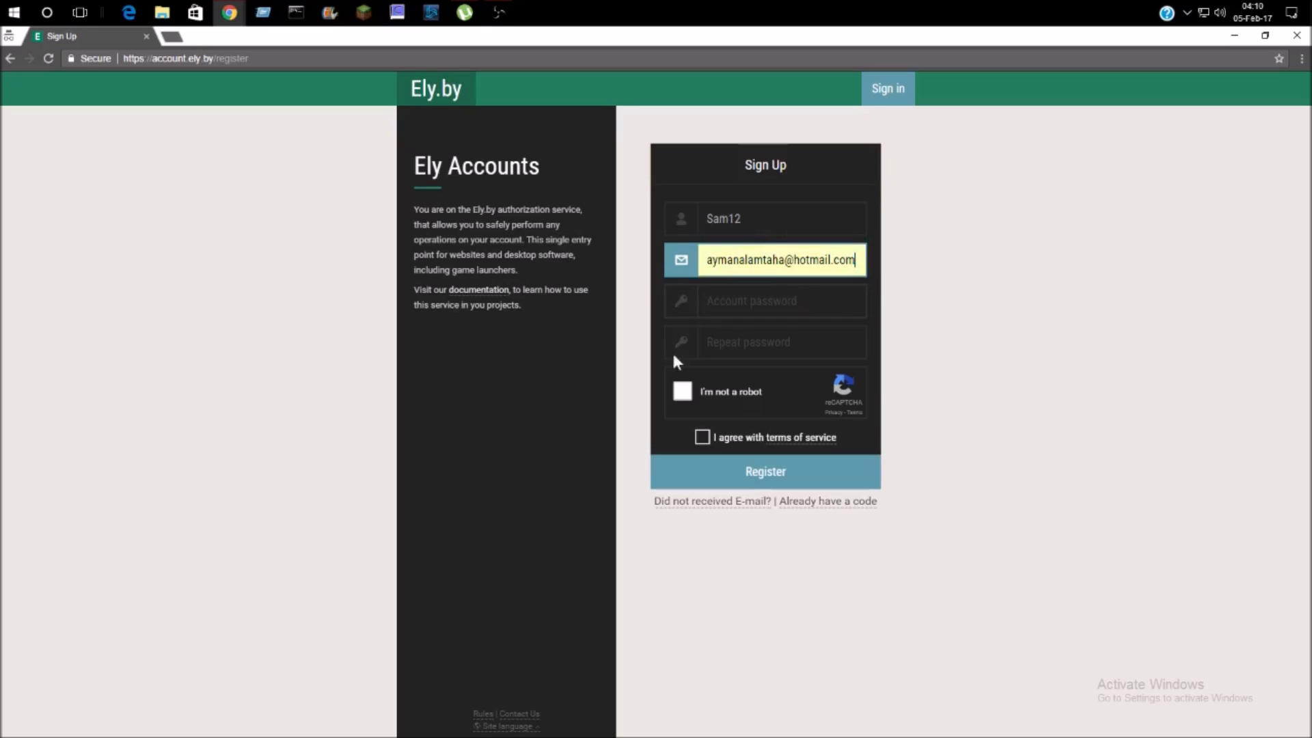
- Type the account password into Account password and Repeat password
left_click(764, 302)
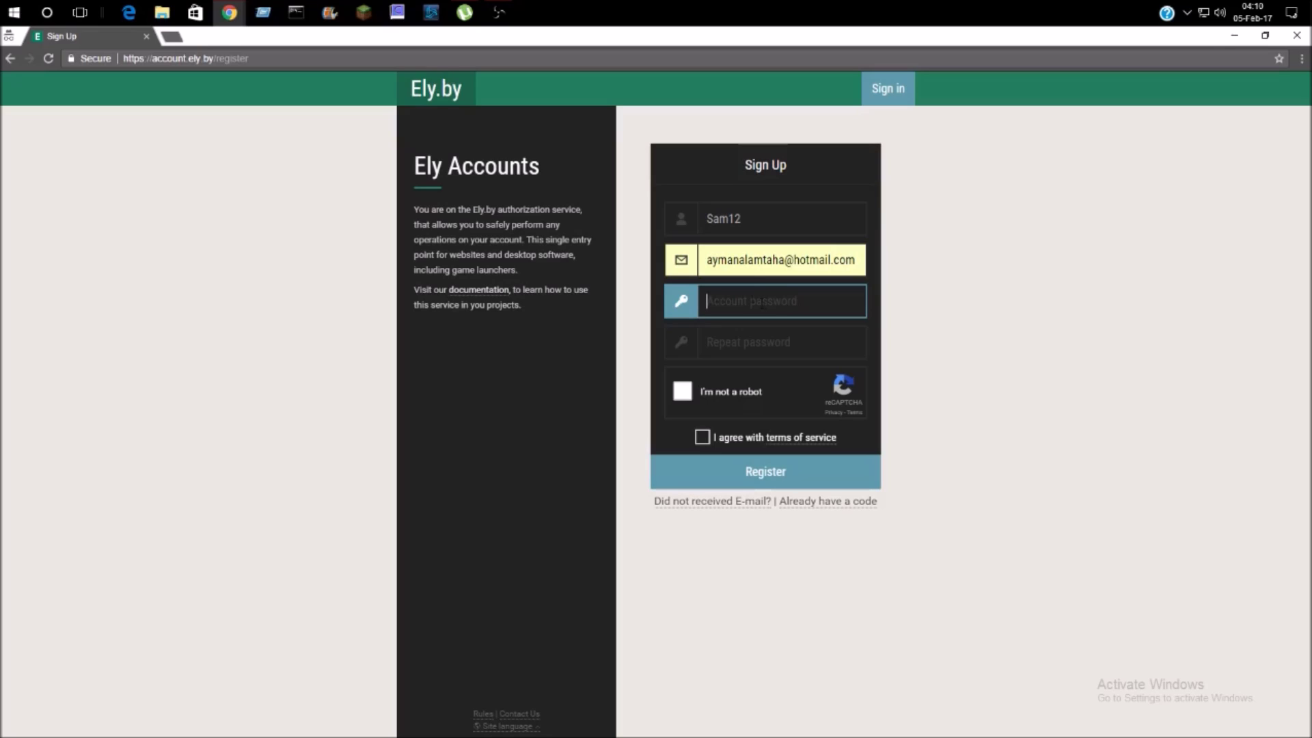
left_click(708, 259)
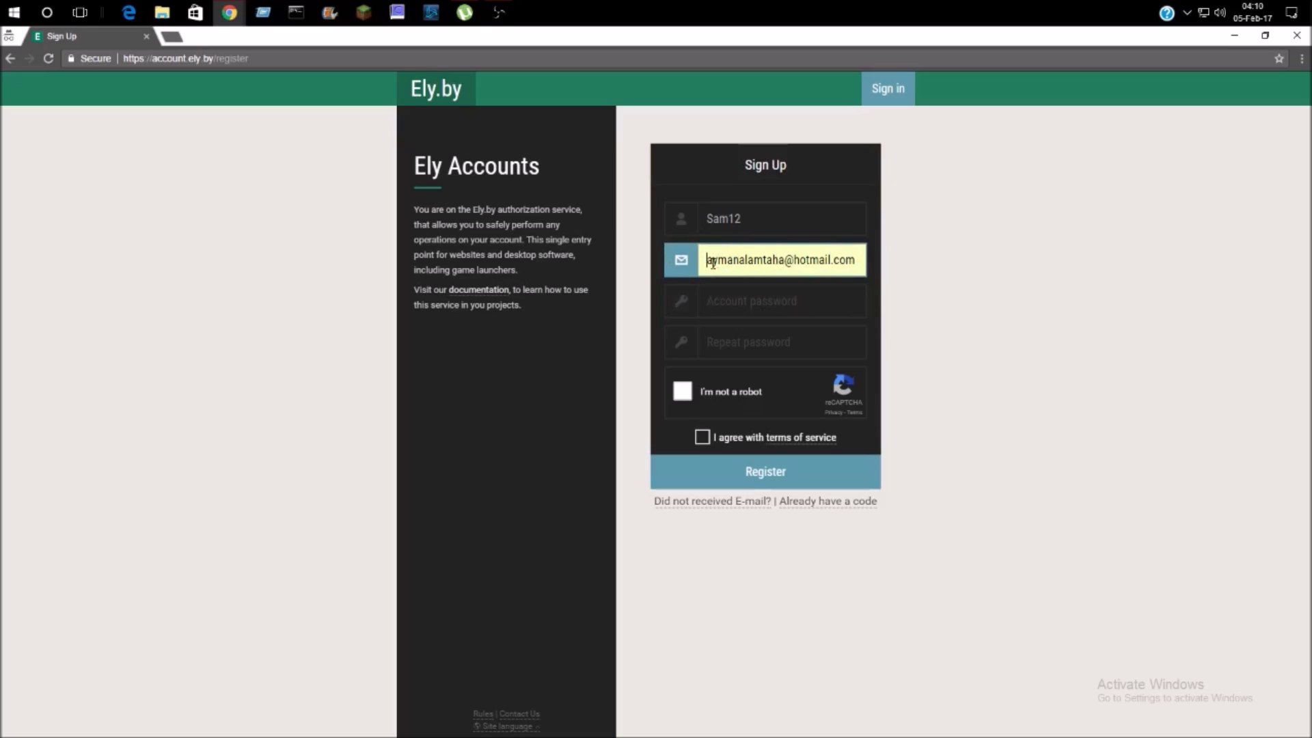
left_click(738, 309)
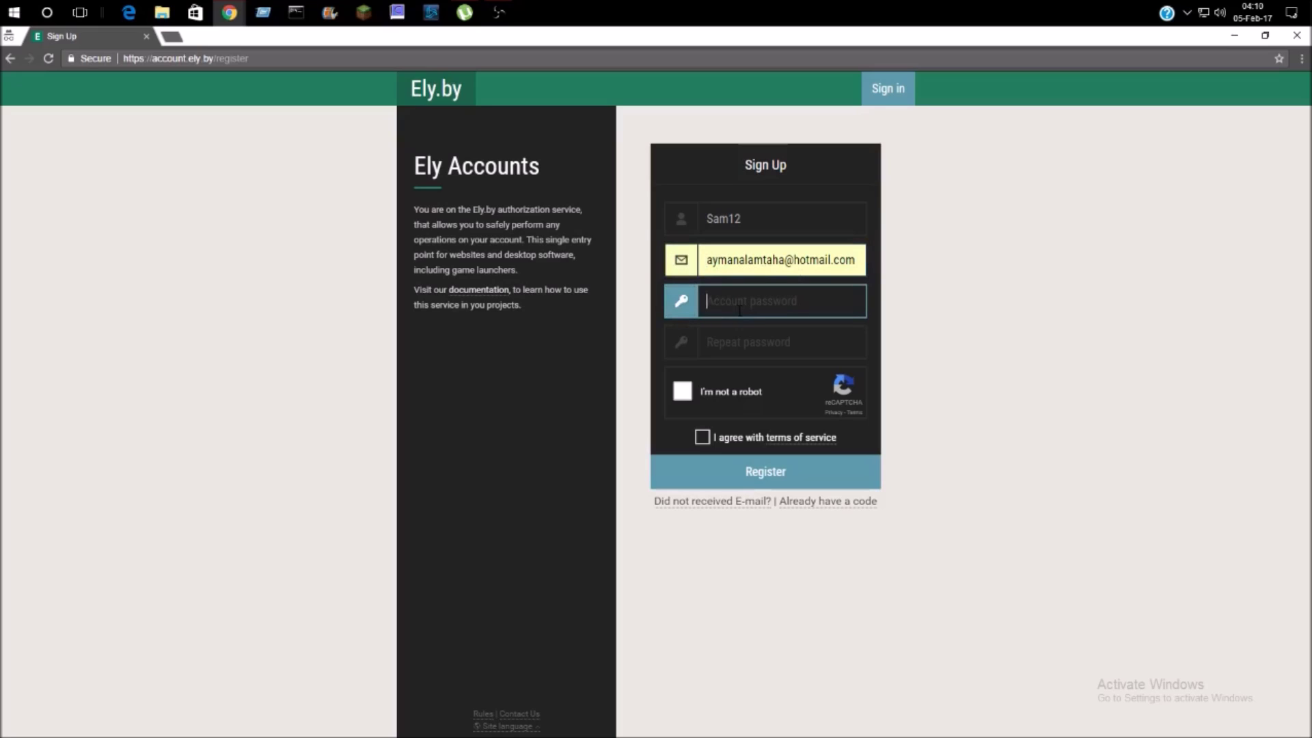
type("12")
key("BackSpace")
key("BackSpace")
type("1234567")
left_click(761, 342)
type("12345")
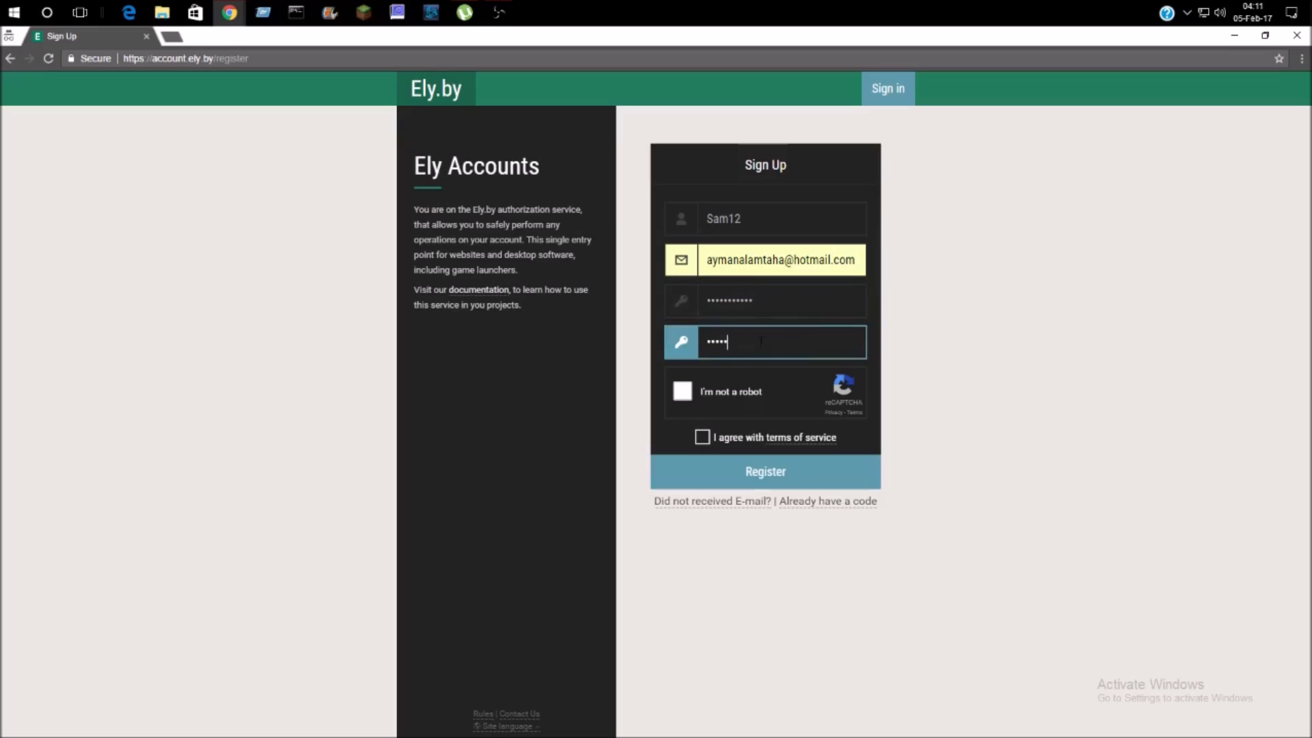
type("678901")
key("Tab")
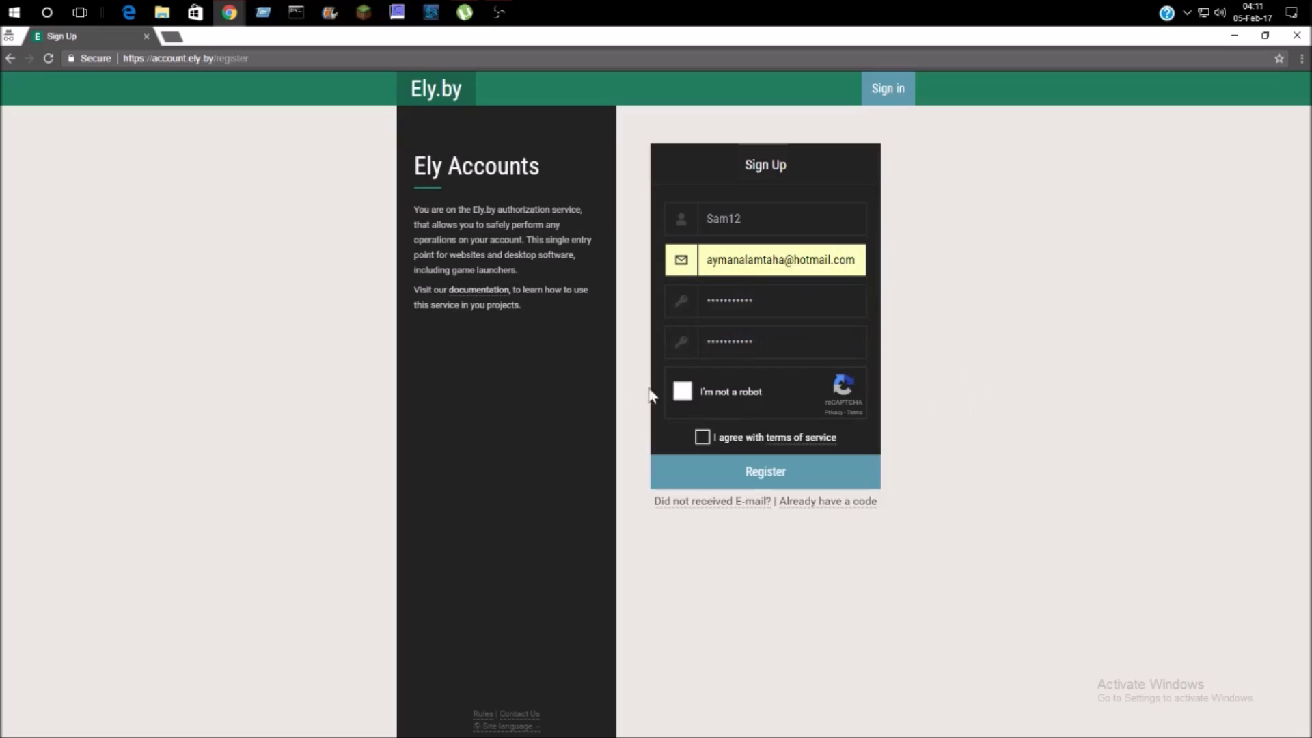
- Pass the reCAPTCHA check by selecting the three storefront images and verifying
left_click(683, 391)
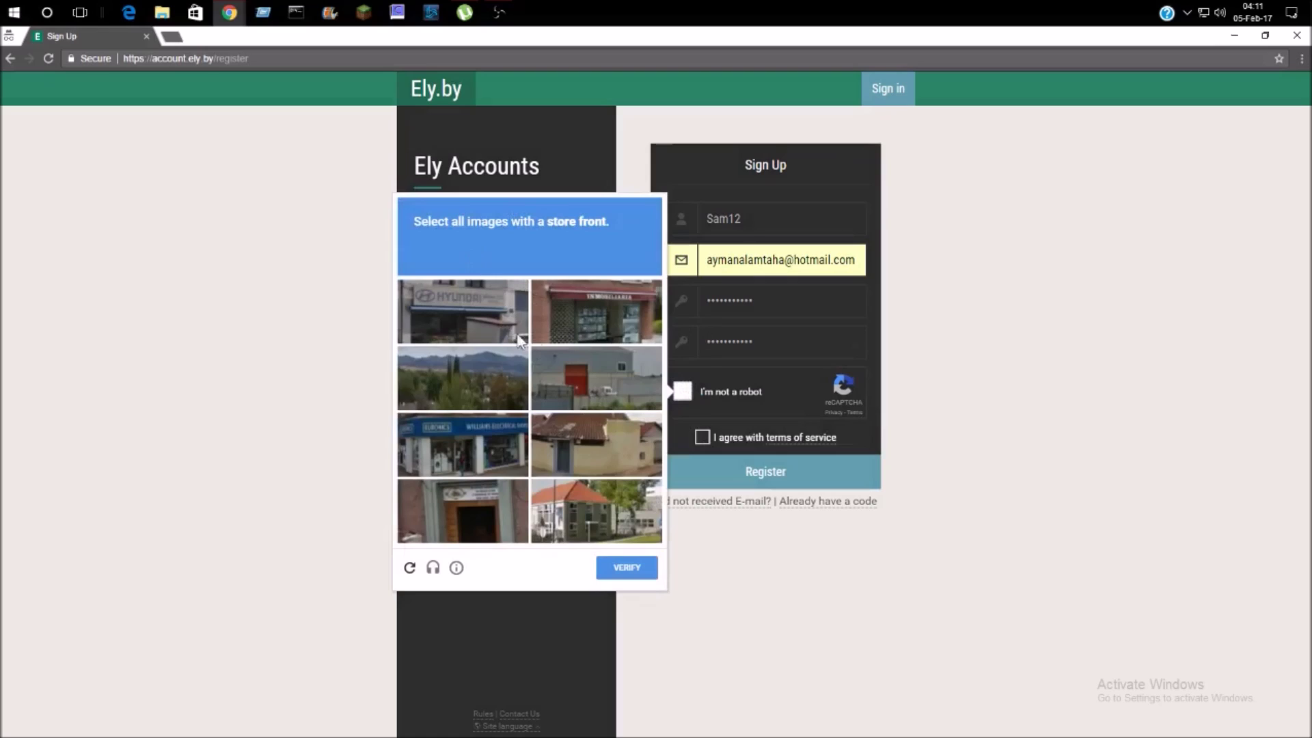
left_click(478, 311)
left_click(584, 313)
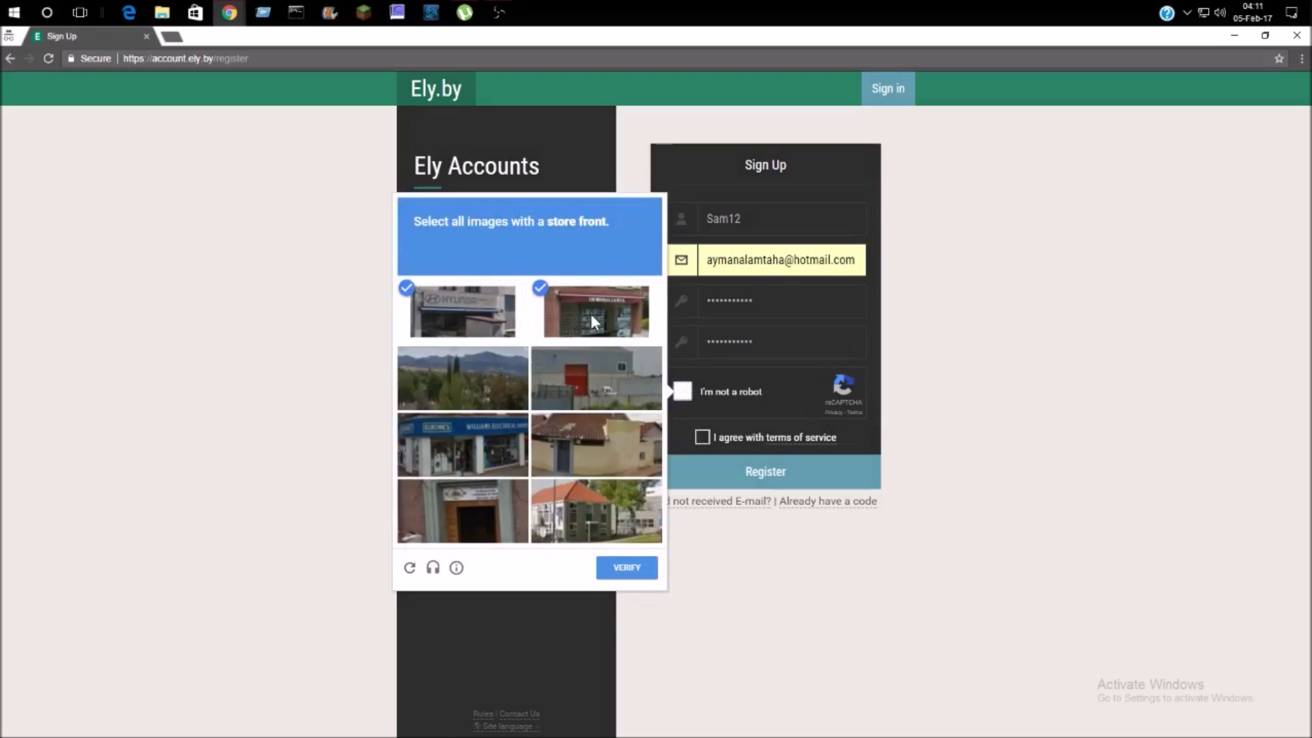
left_click(473, 441)
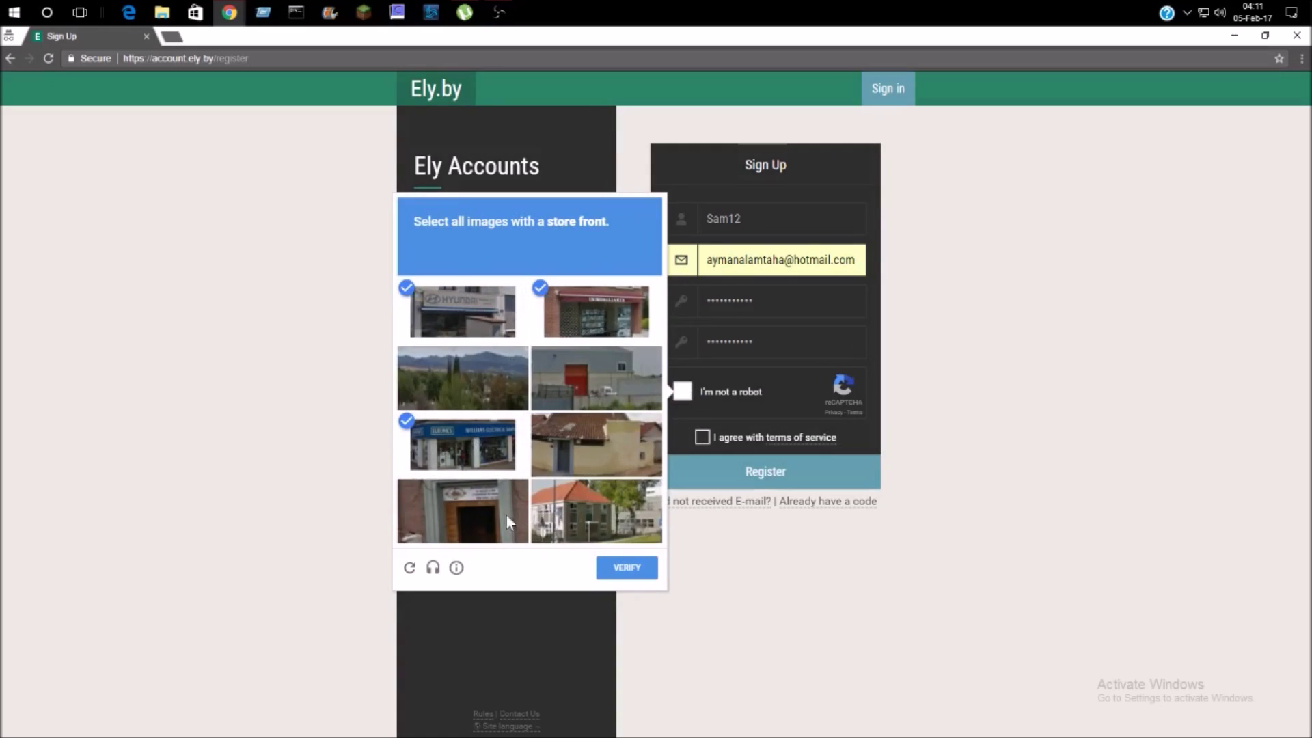
left_click(633, 568)
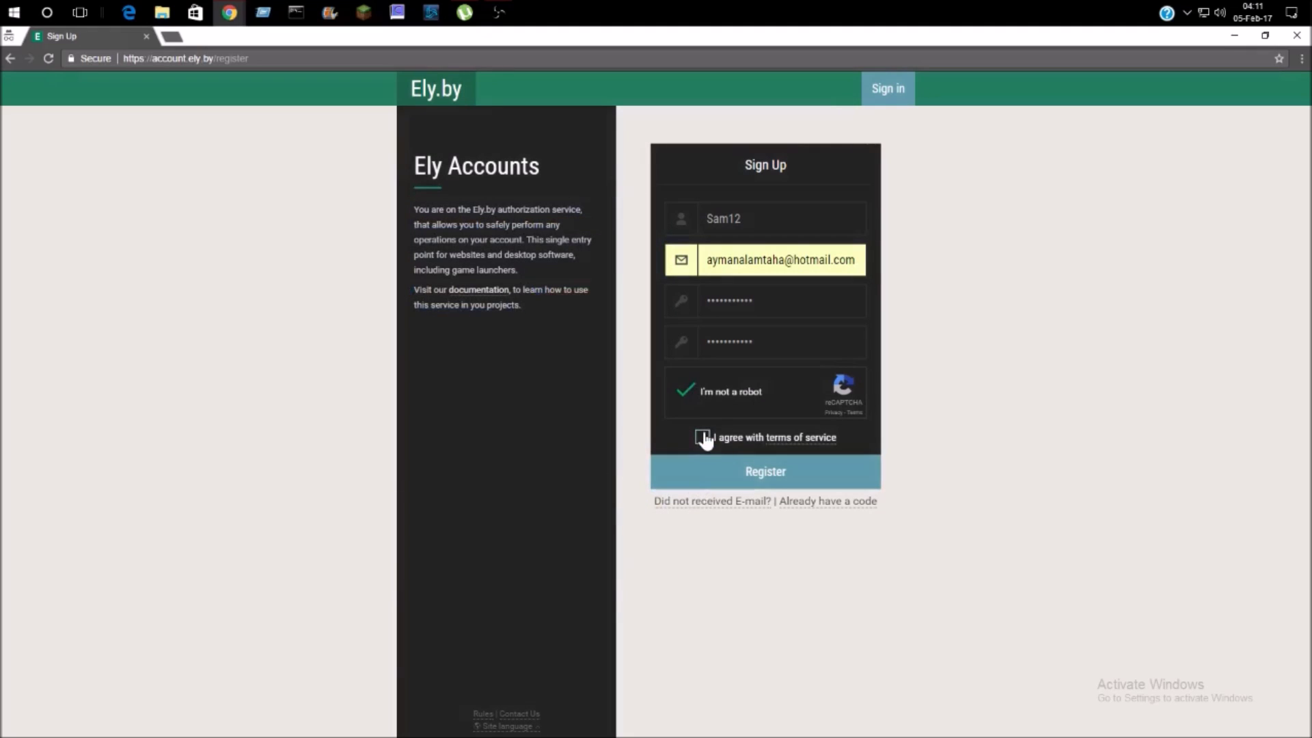
- Agree to the terms of service and submit the Ely.by registration
left_click(704, 438)
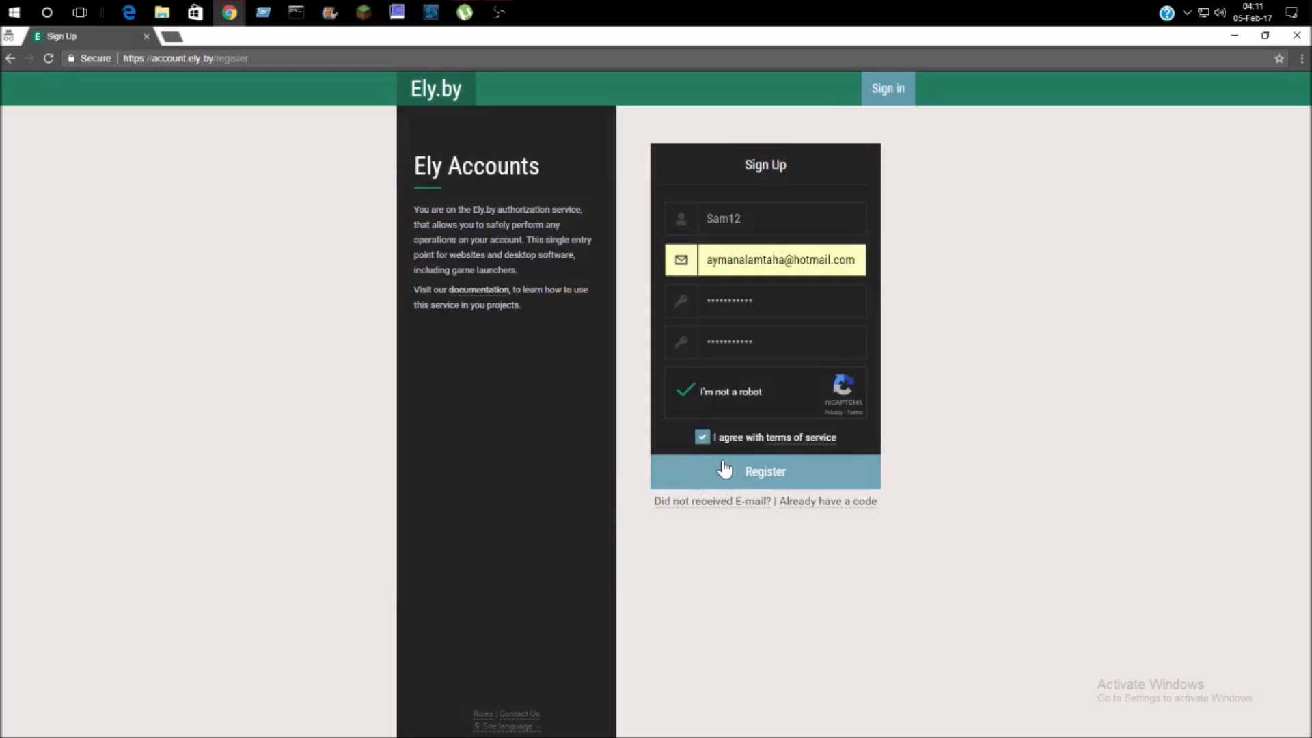
left_click(723, 464)
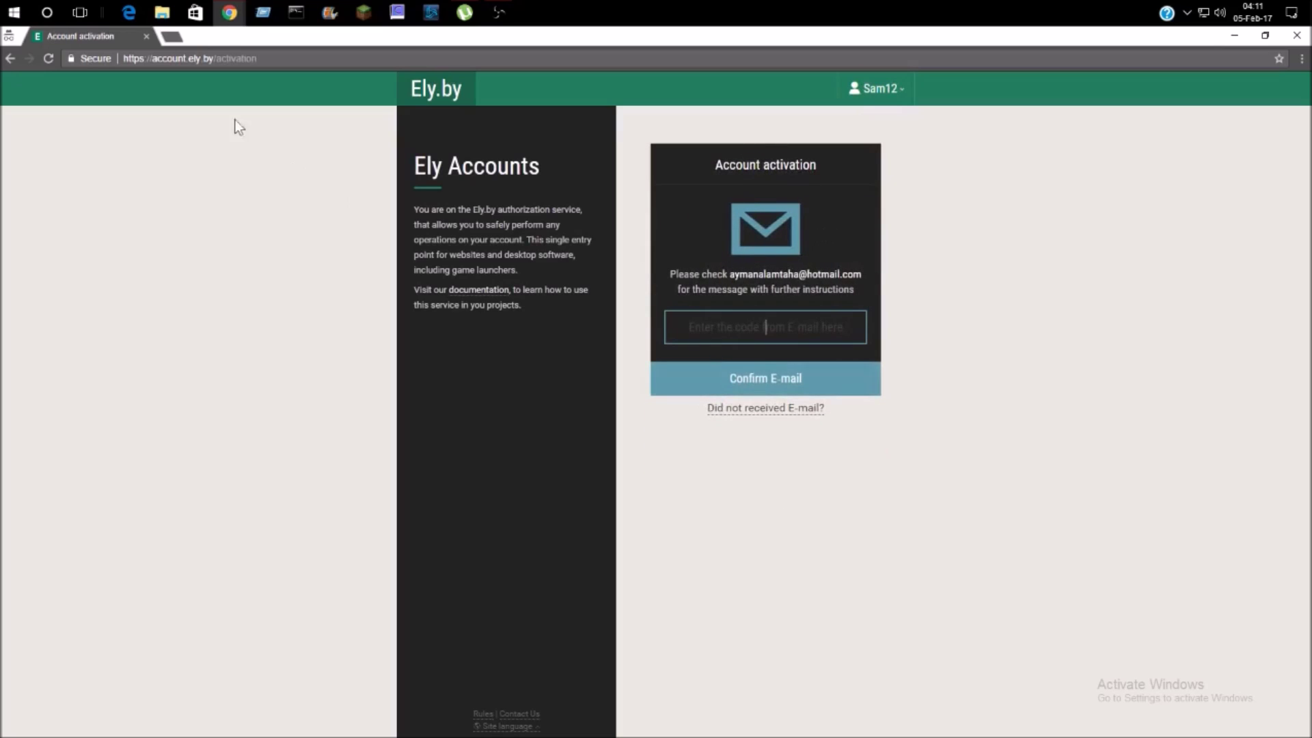
left_click(165, 35)
- In a new tab, search Google for 'outlook login' and open the Outlook.com result
type("www.google.com")
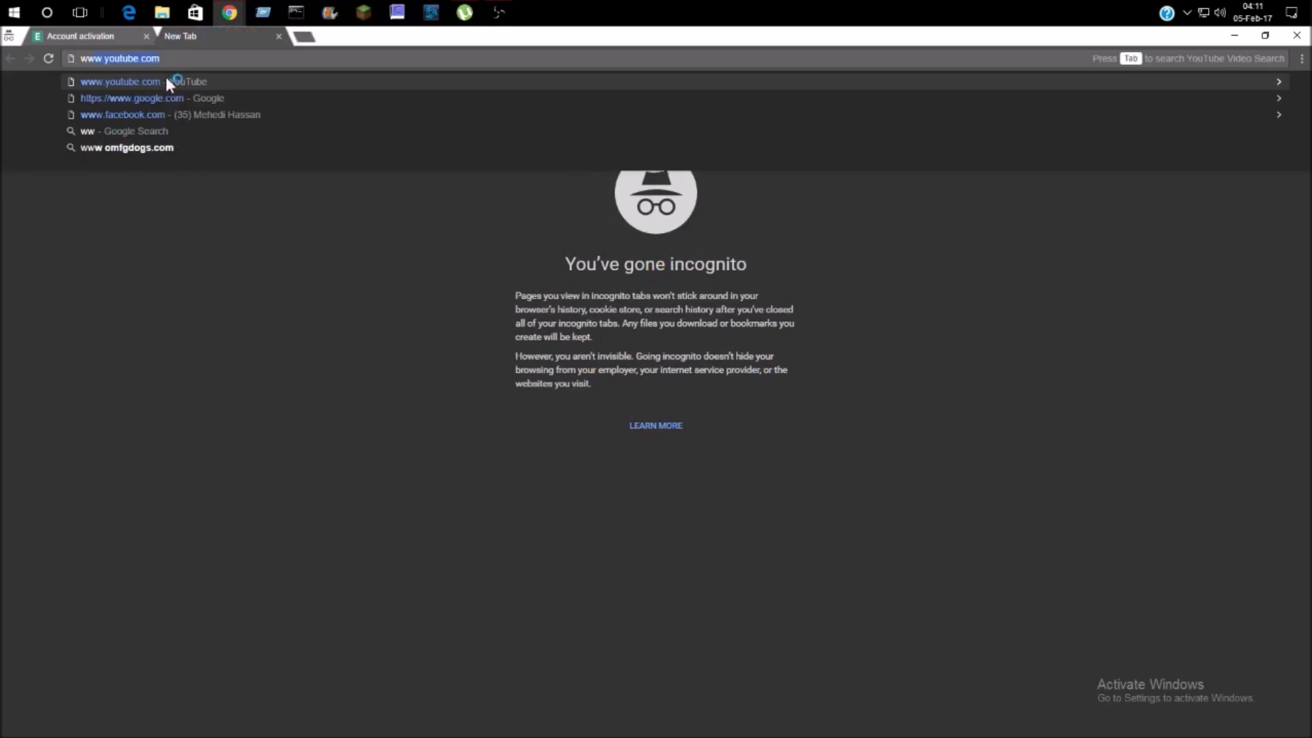
left_click(169, 96)
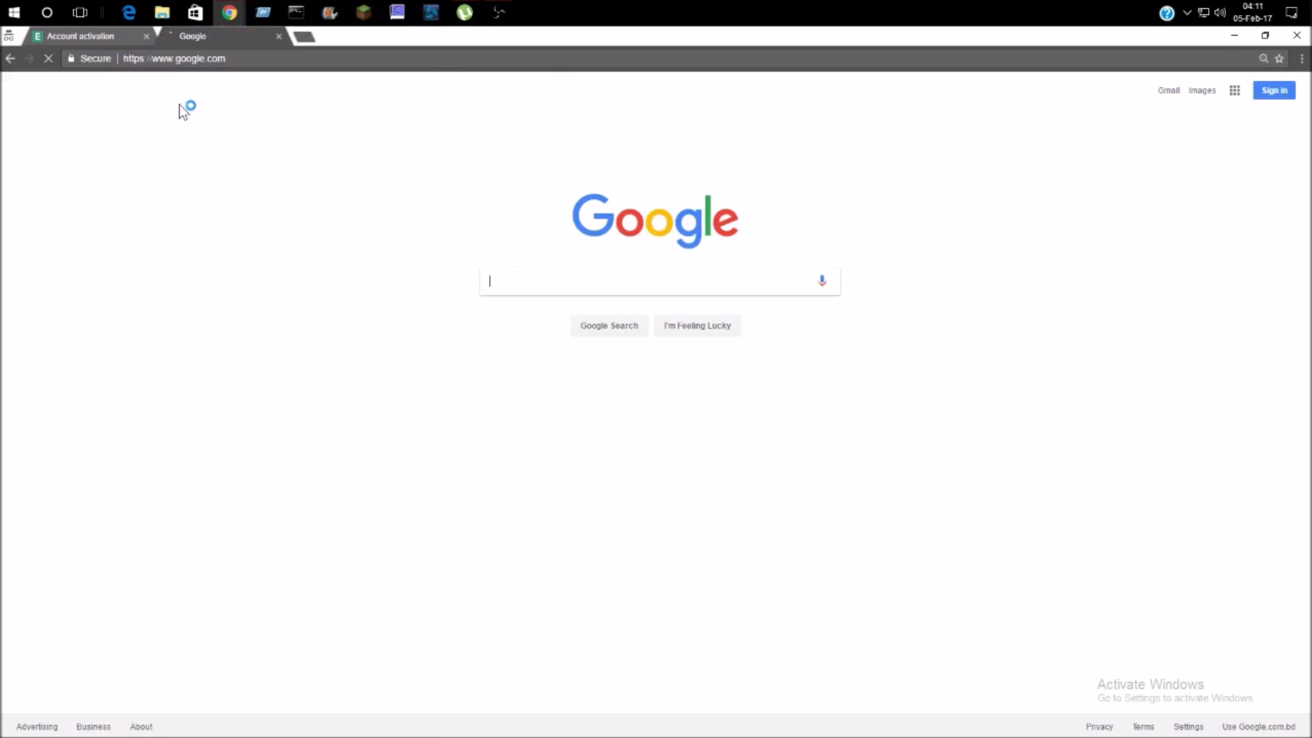
type("outlo")
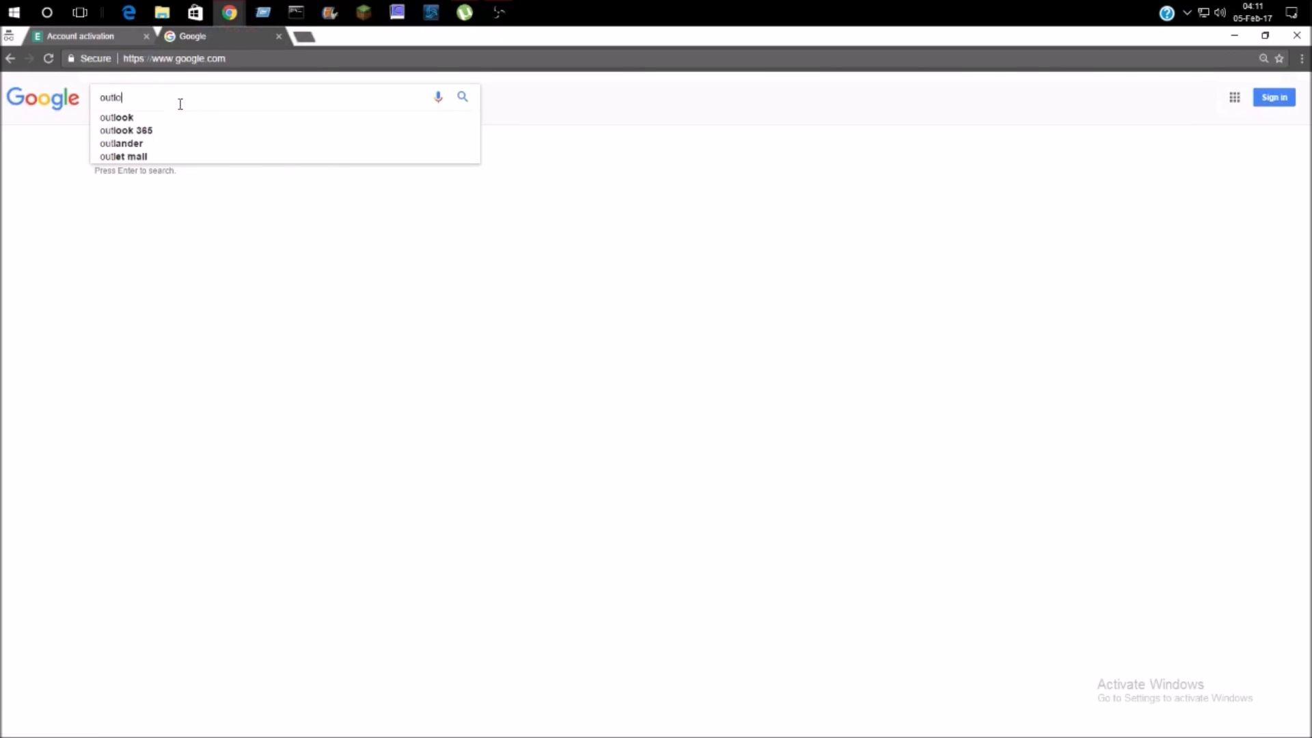
type("ok")
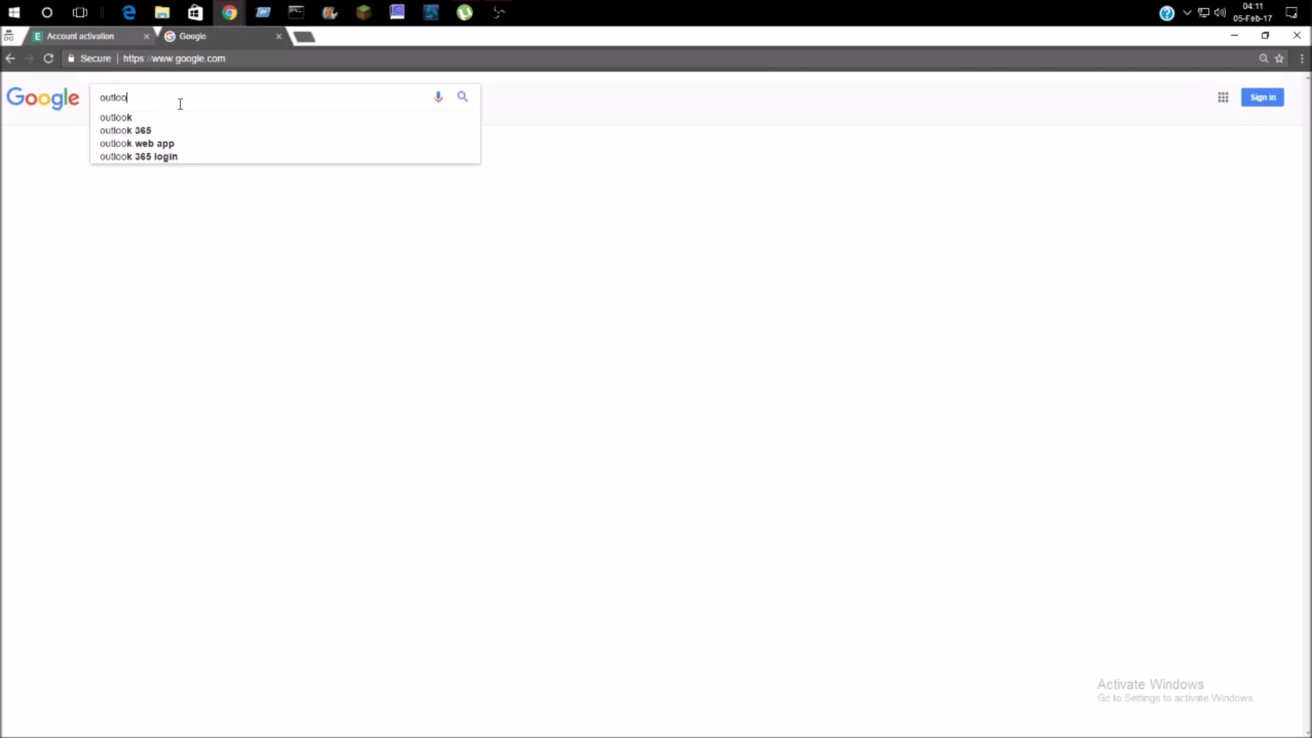
left_click(191, 107)
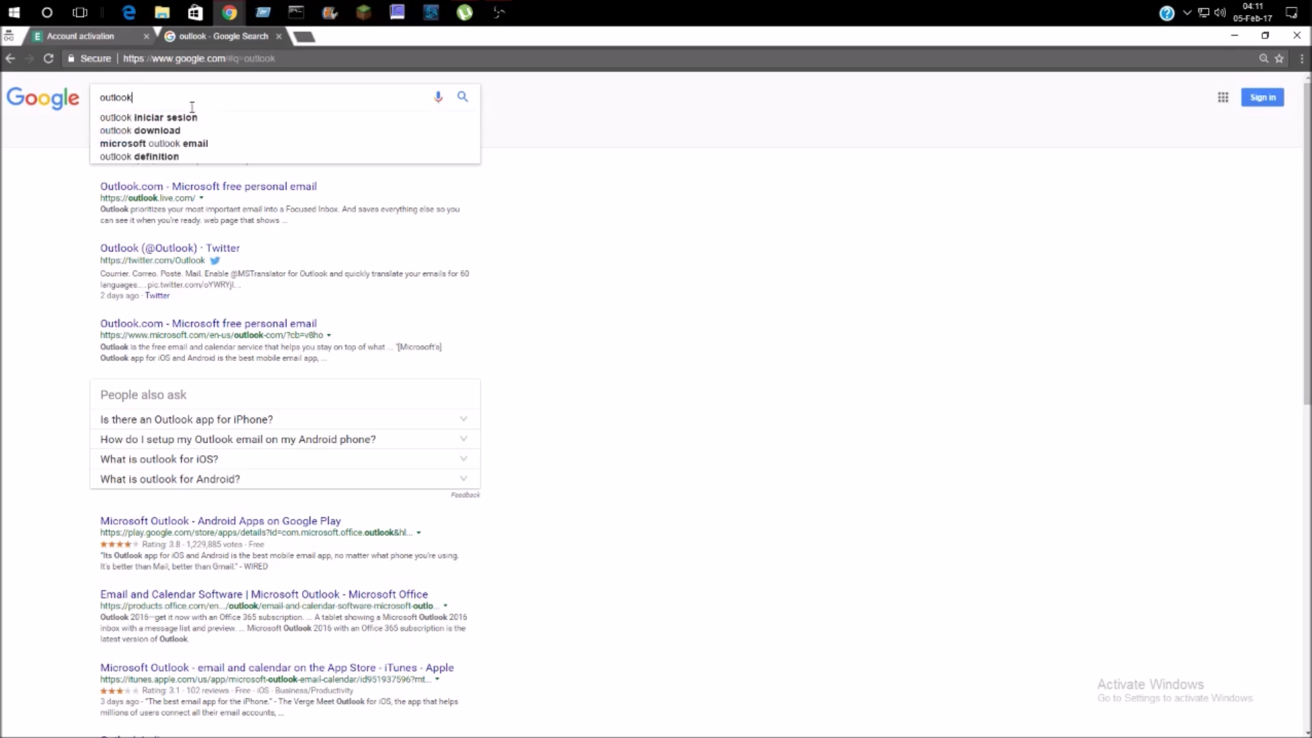
type("login")
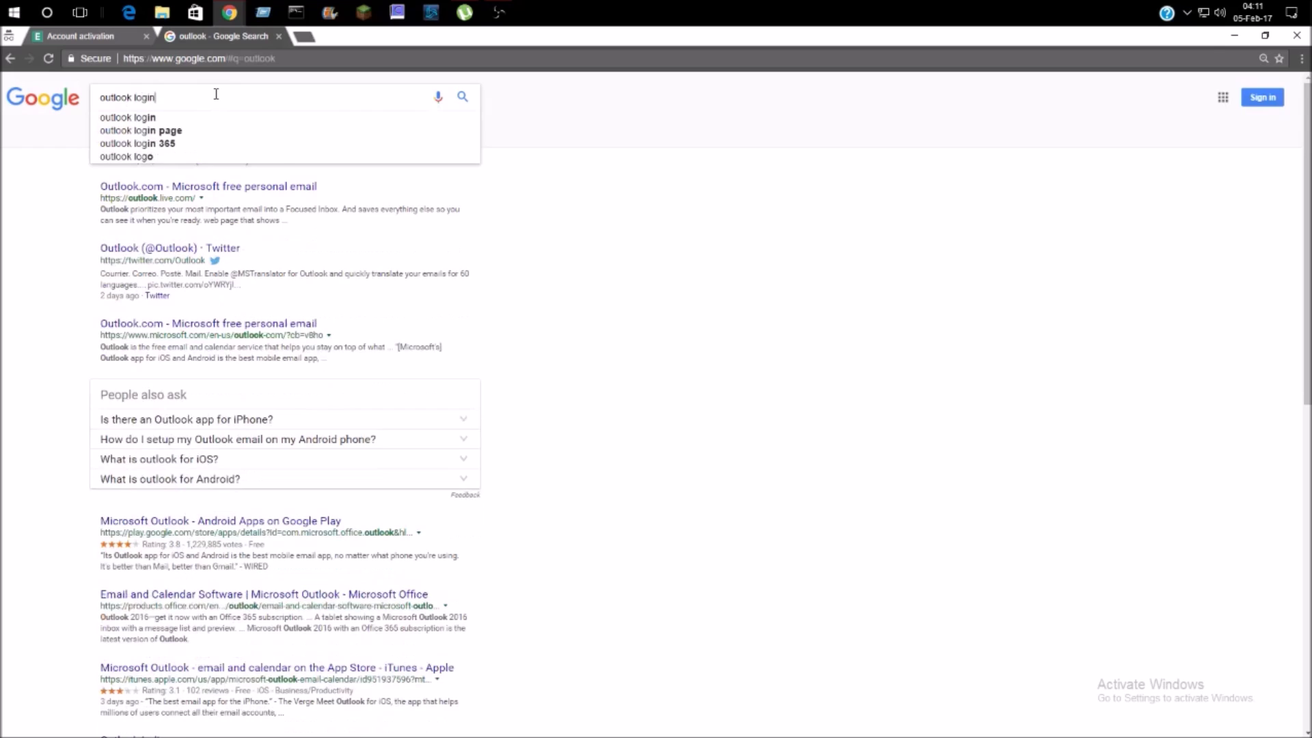
key("Return")
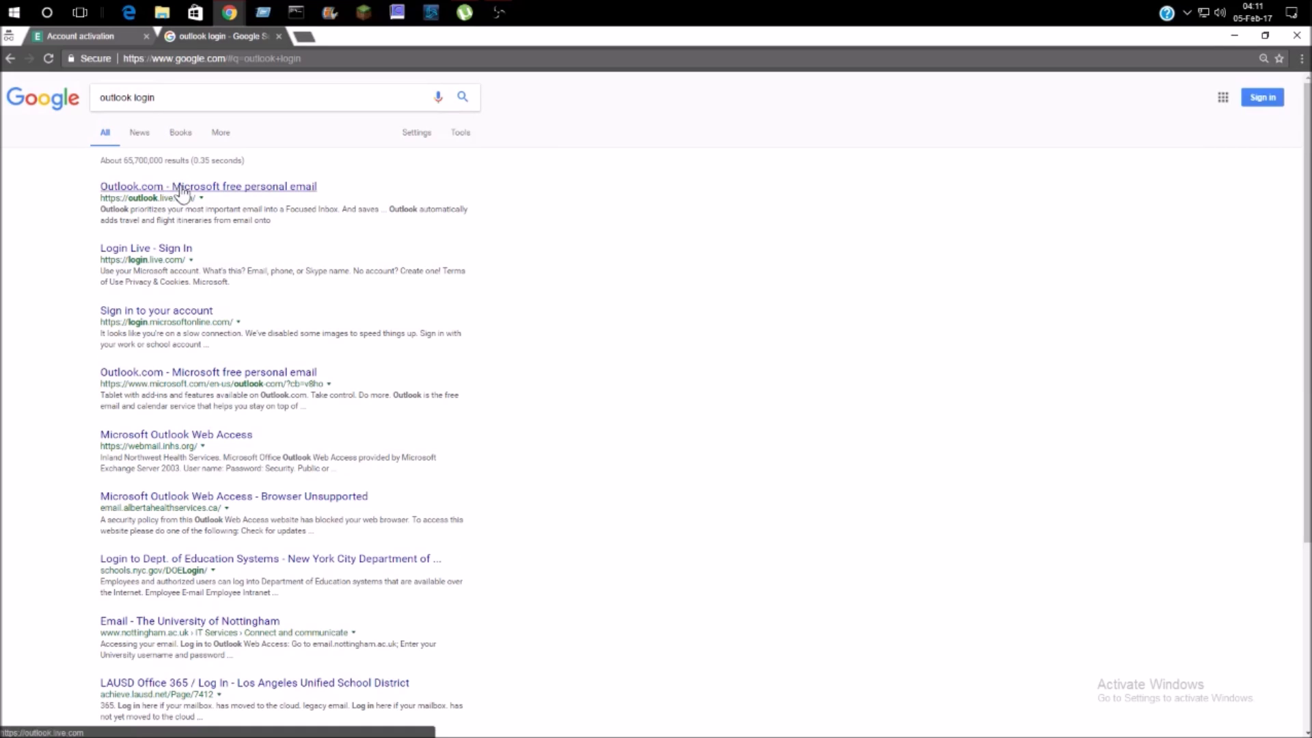
left_click(217, 191)
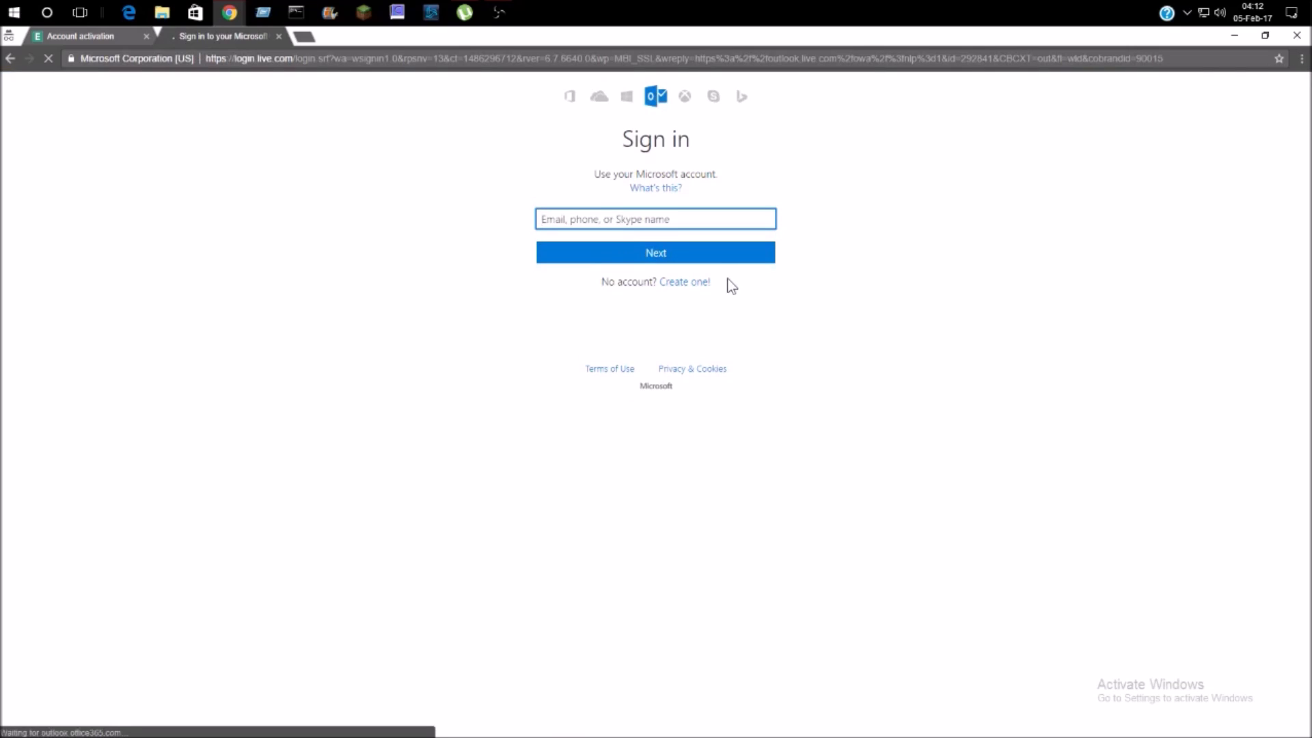
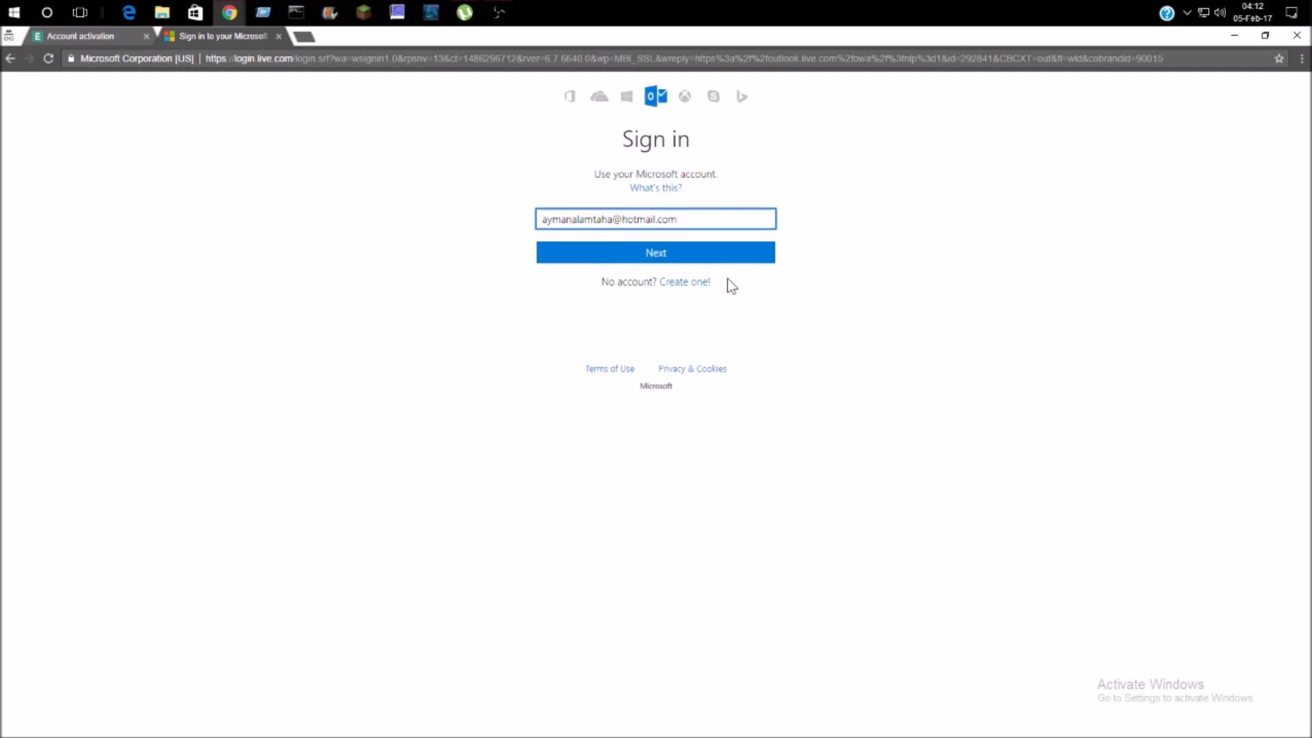
- Enter the Hotmail e-mail address on the Microsoft Sign in page and continue
left_click(703, 254)
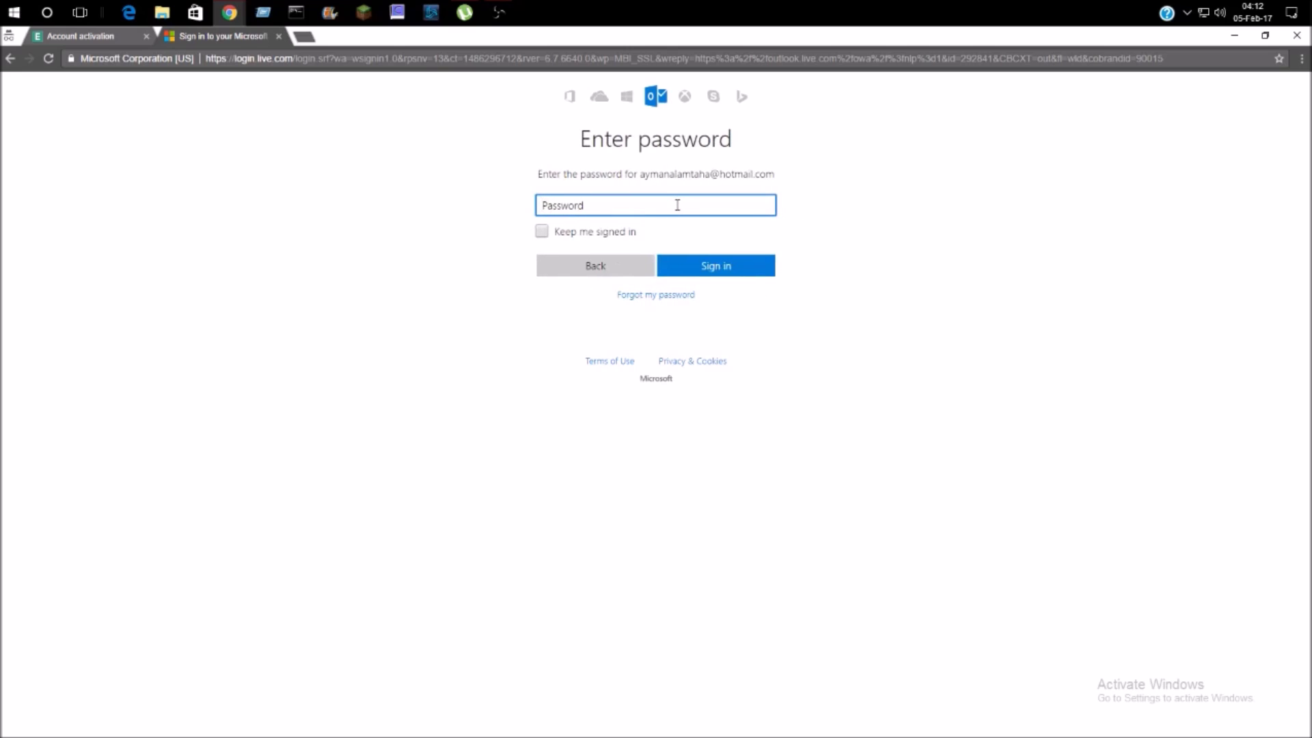
- Enter the account password, correcting it once, to reach the Outlook inbox
type("•••")
key("Return")
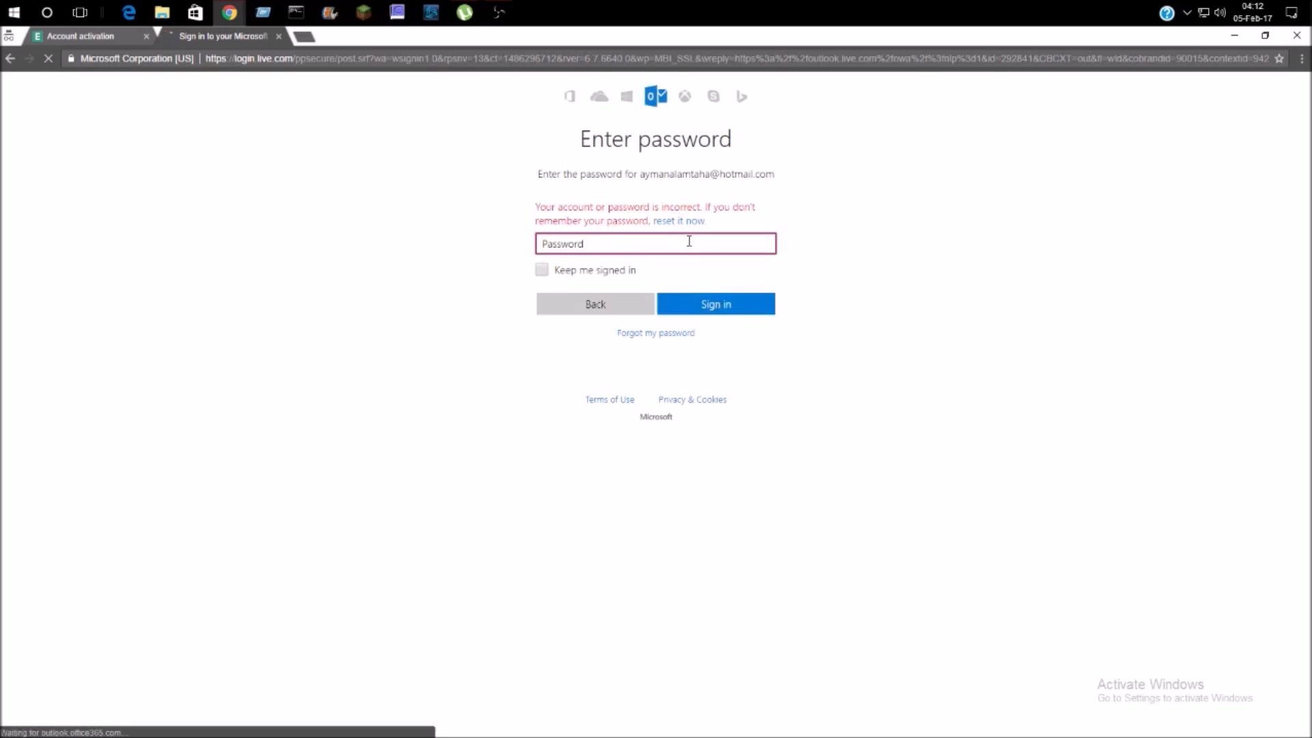
type("***")
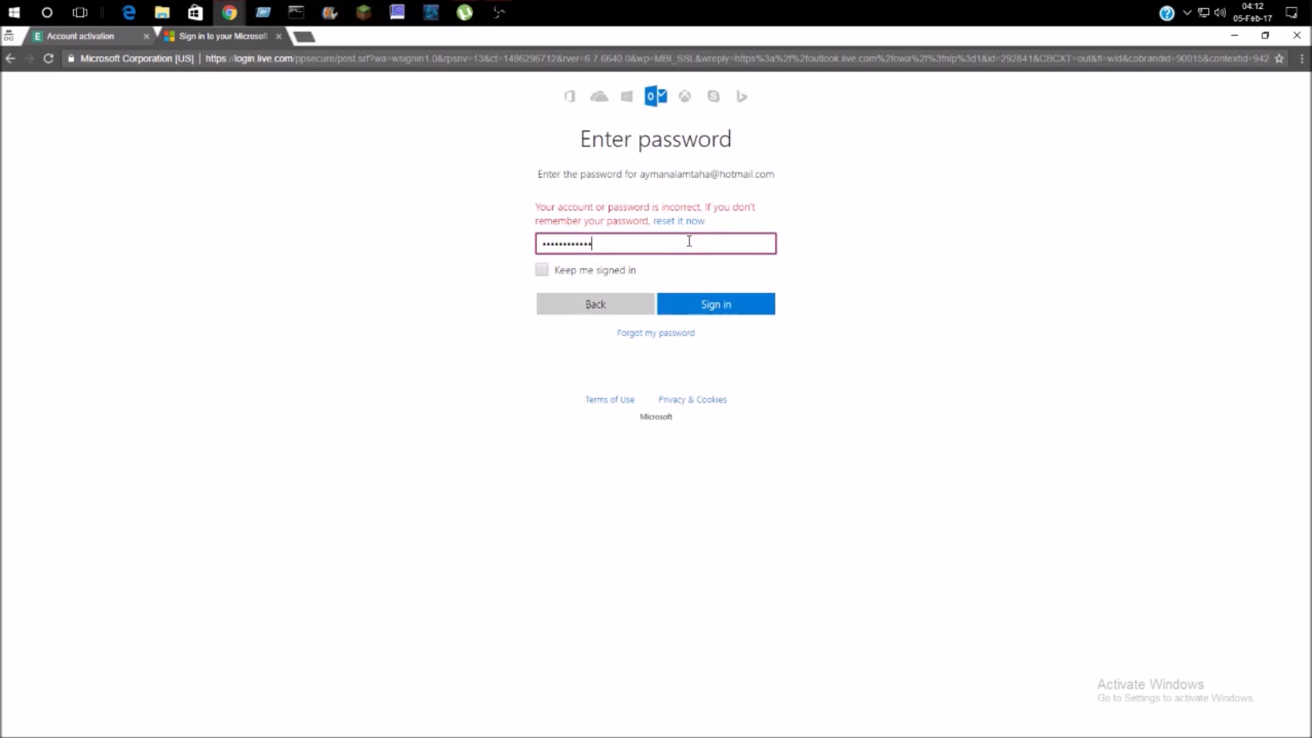
key("Return")
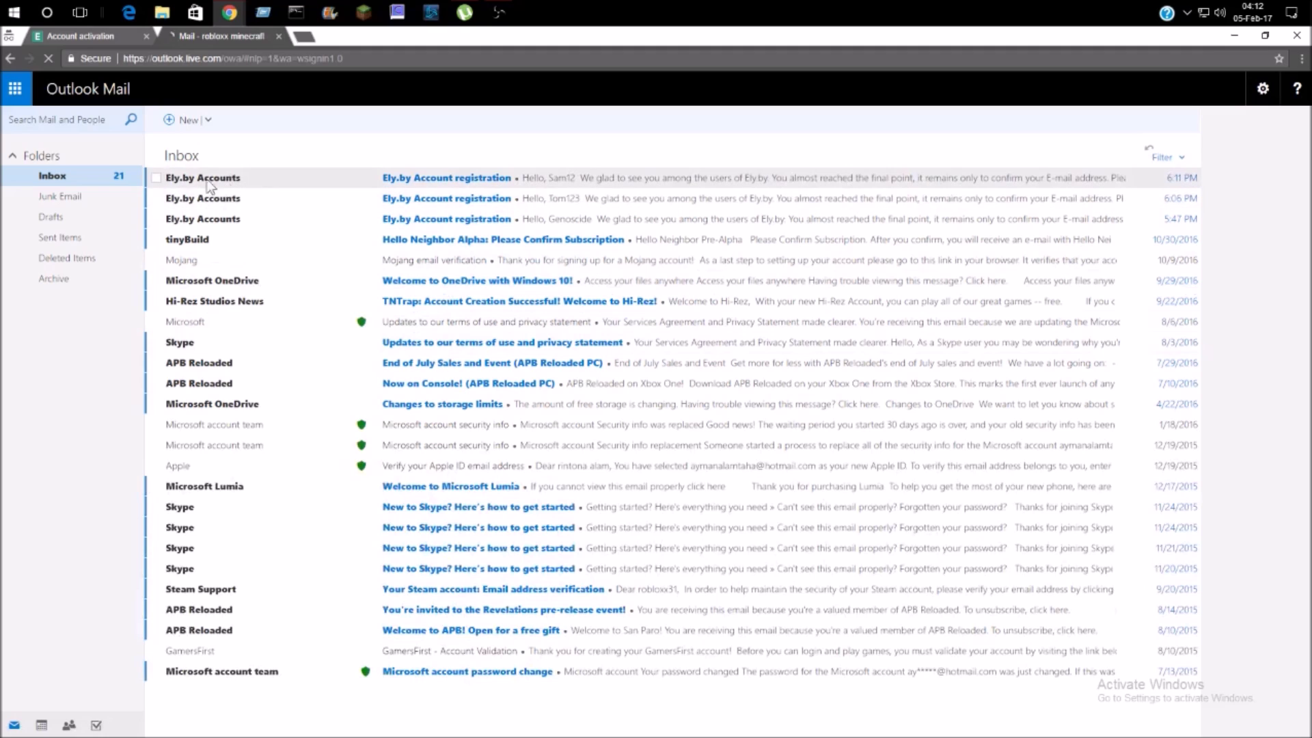
- Open the Ely.by Account registration e-mail and dismiss the survey pop-up
left_click(281, 176)
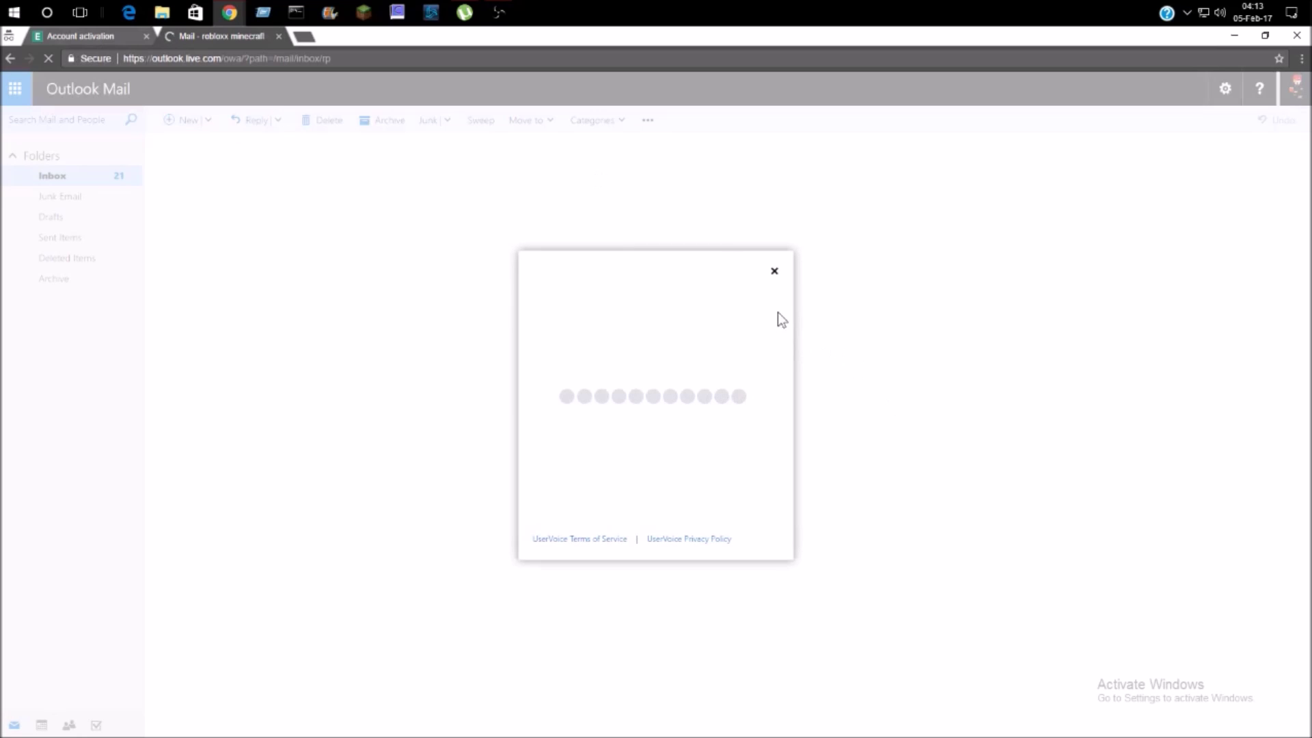
left_click(774, 271)
scroll(830, 391, "down", 3)
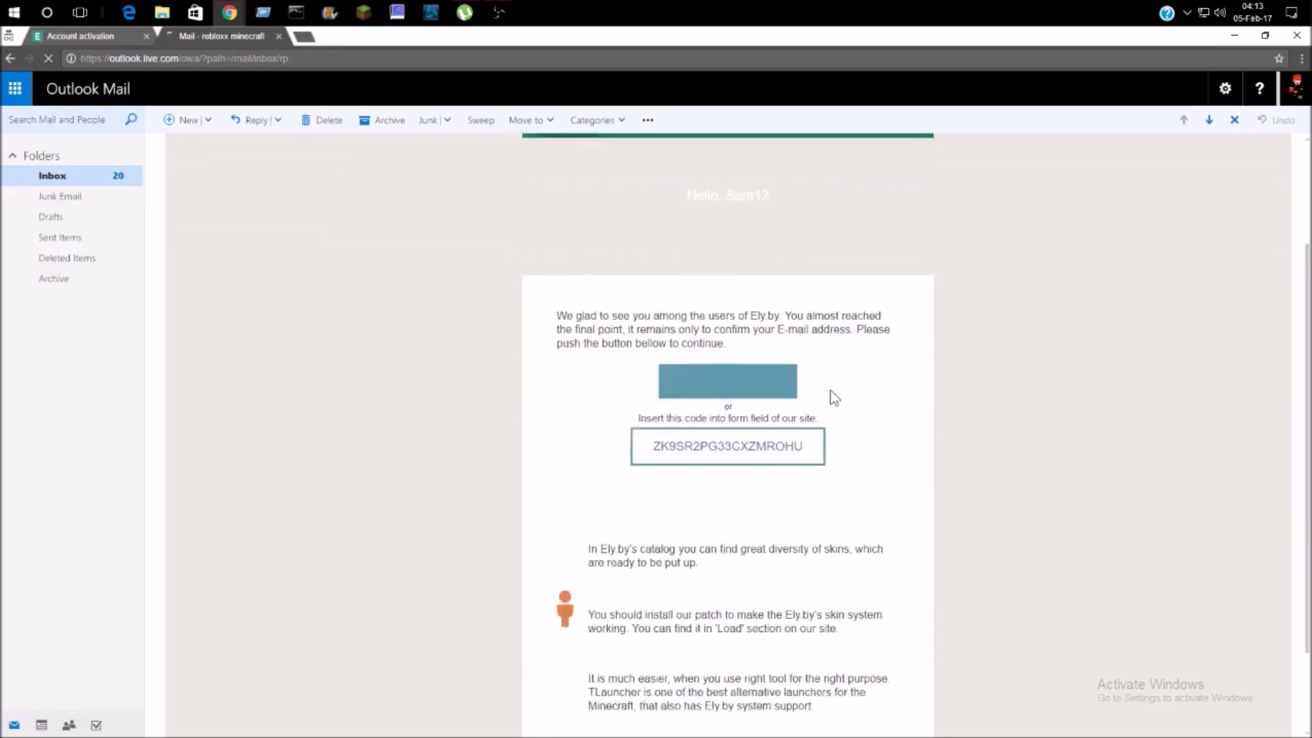
scroll(704, 409, "up", 3)
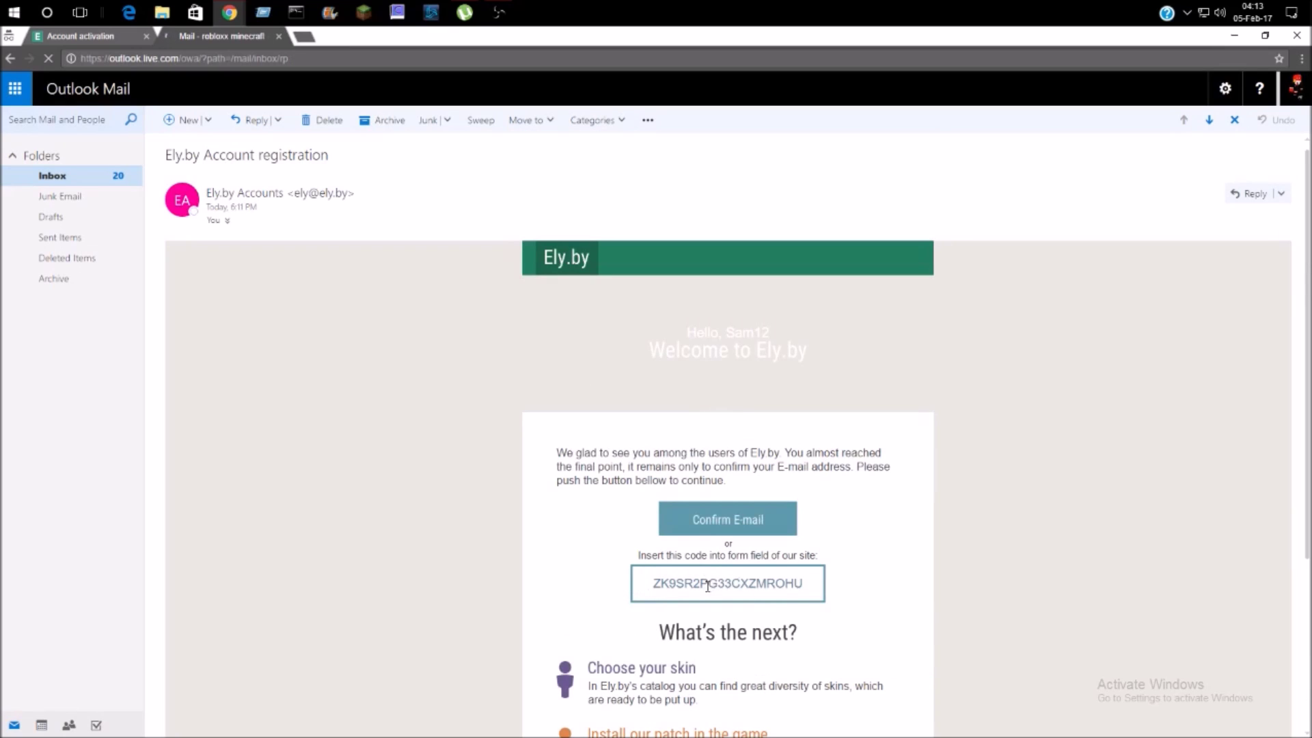
scroll(630, 592, "down", 2)
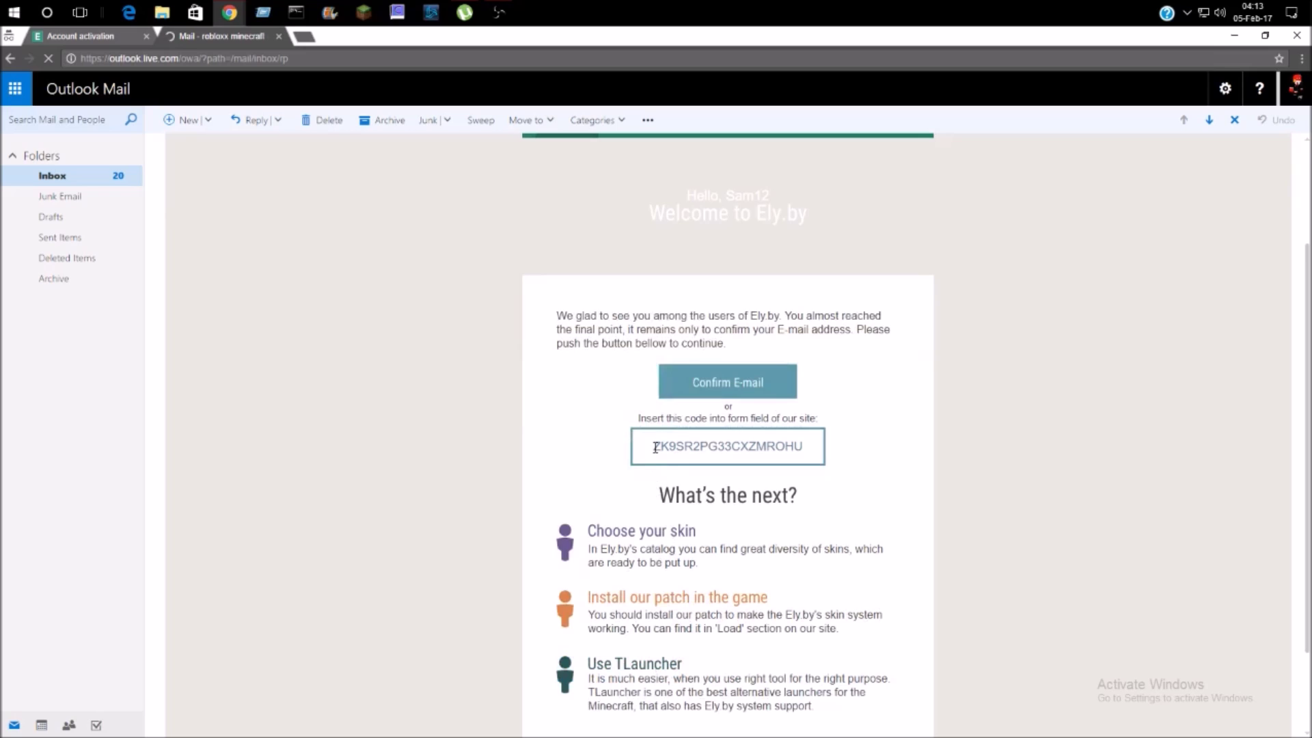
scroll(646, 447, "down", 2)
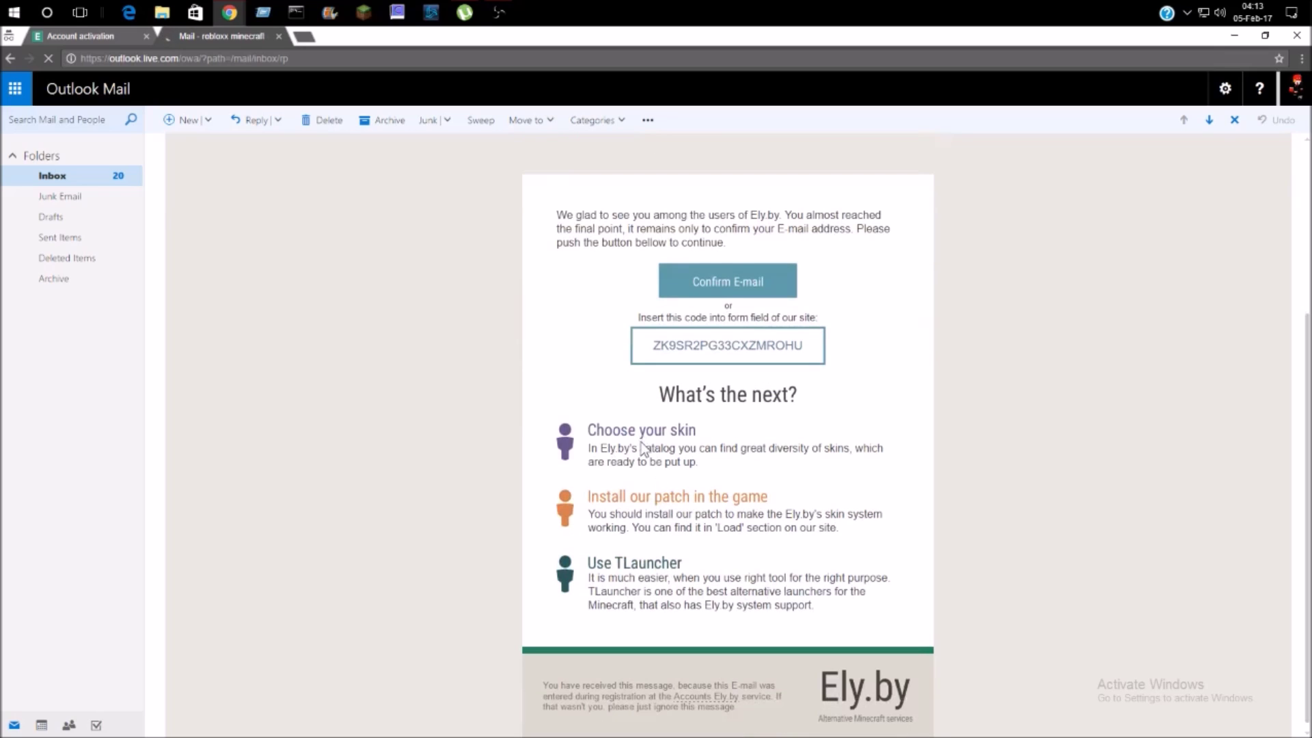
scroll(643, 449, "up", 3)
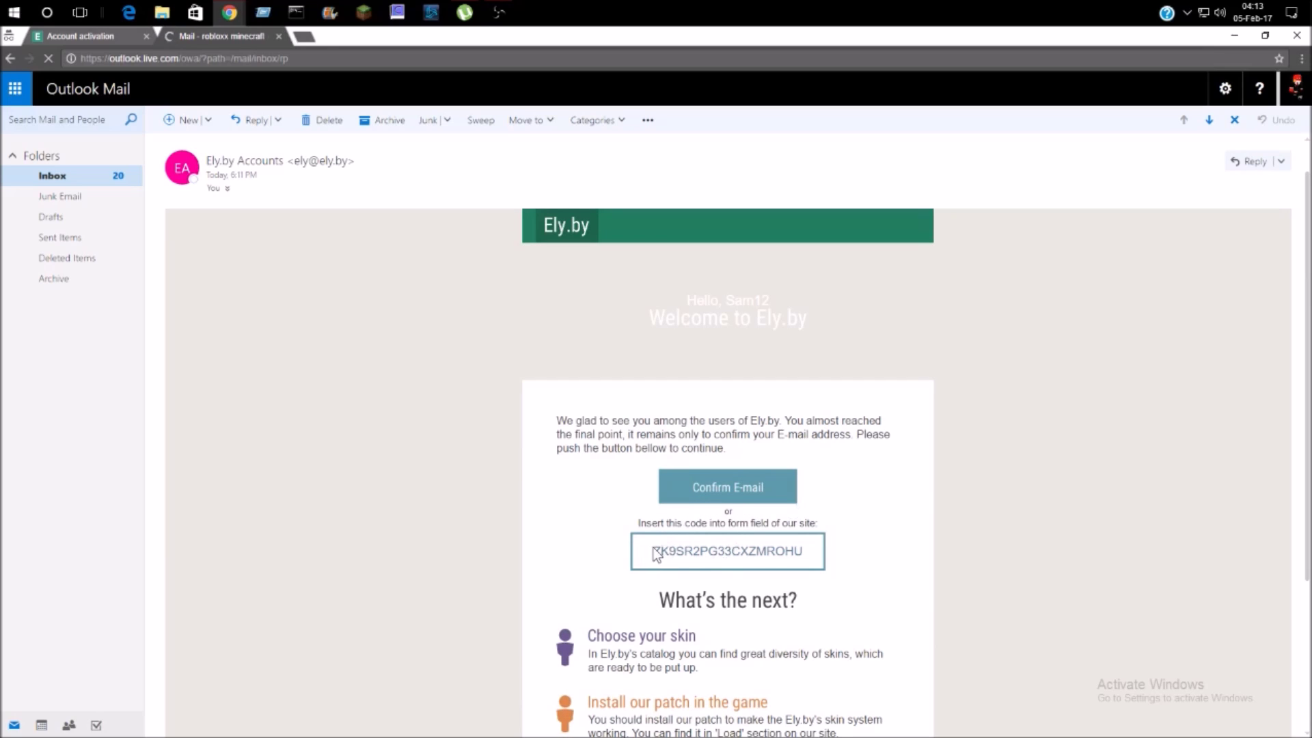
- Select the activation code in the e-mail and copy it
left_click_drag(653, 554, 798, 558)
right_click(799, 559)
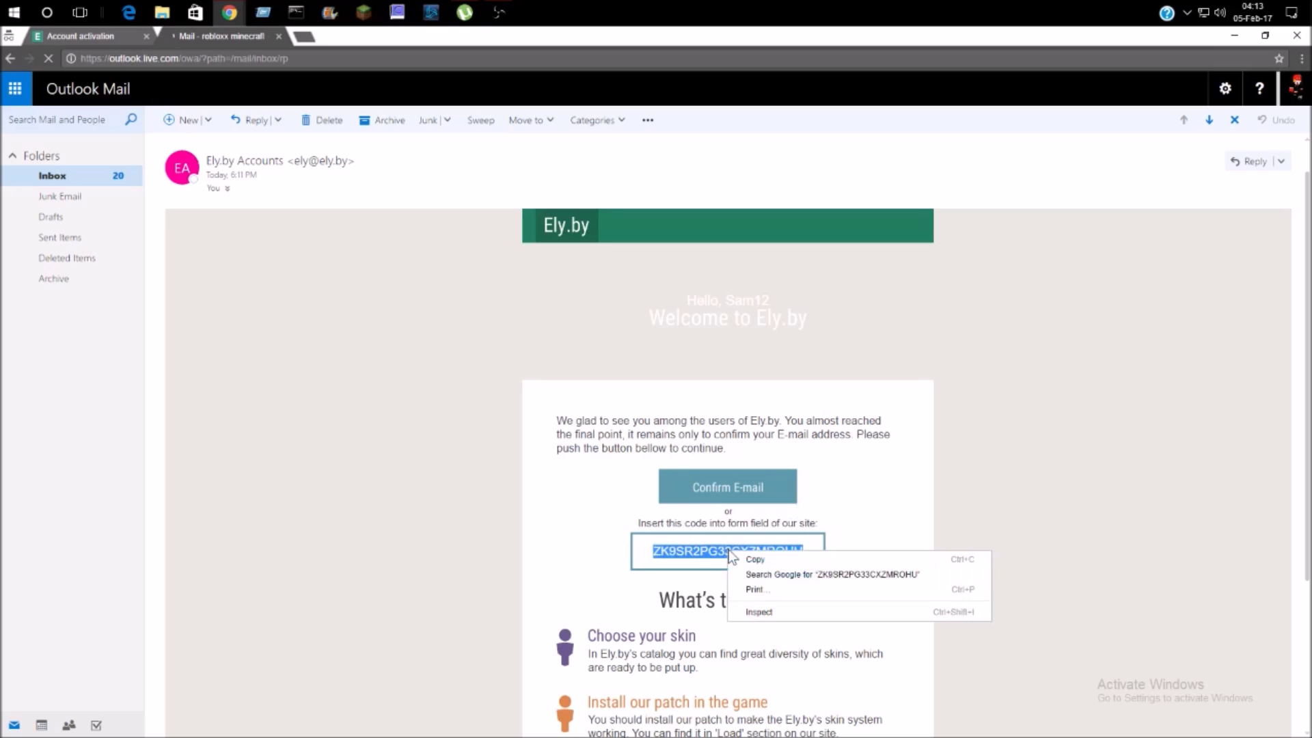
left_click(974, 559)
- Paste the activation code on the Ely.by Account activation page and confirm the e-mail
left_click(91, 44)
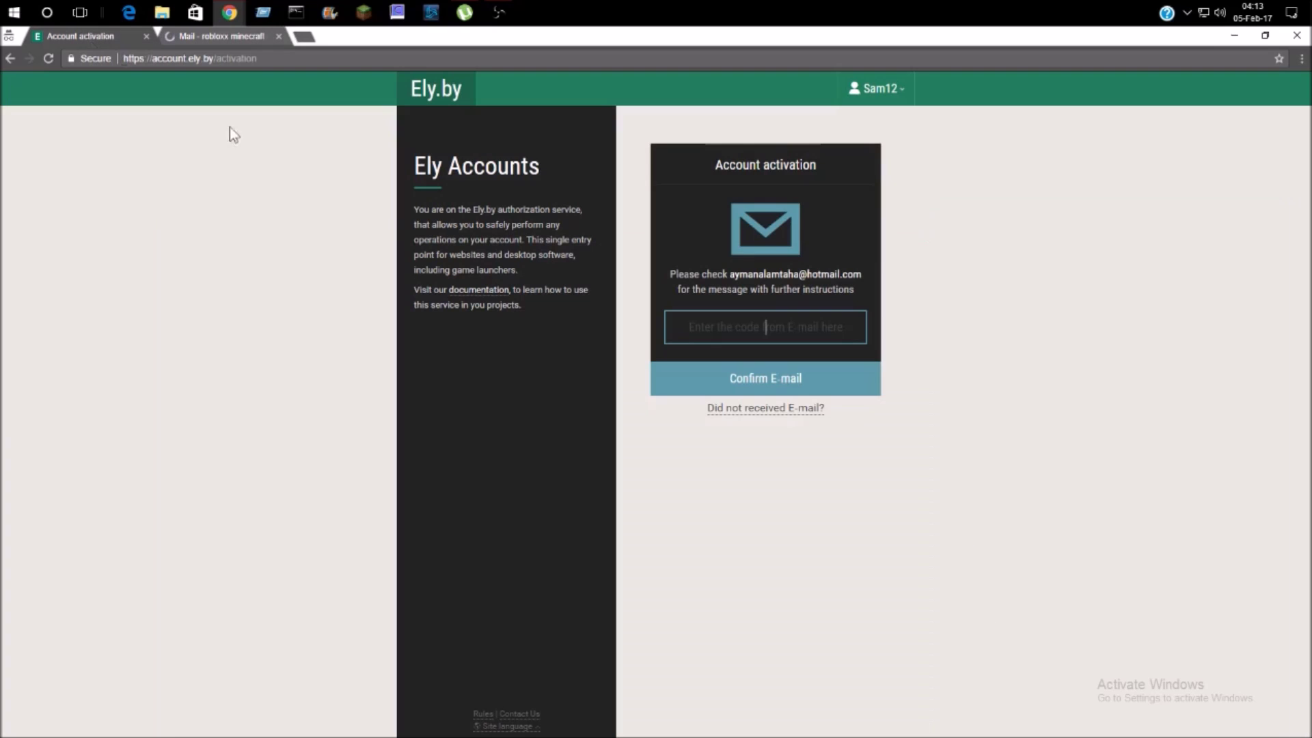
right_click(795, 327)
left_click(839, 396)
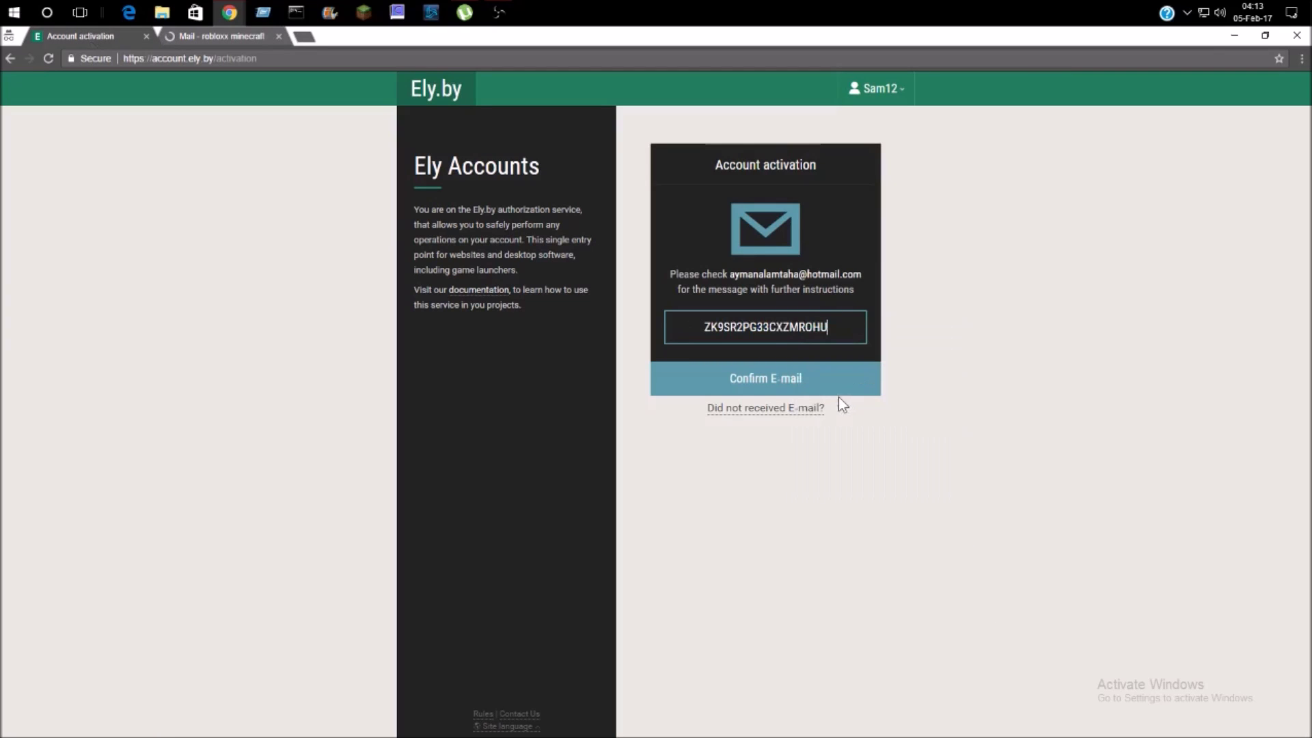
left_click(793, 388)
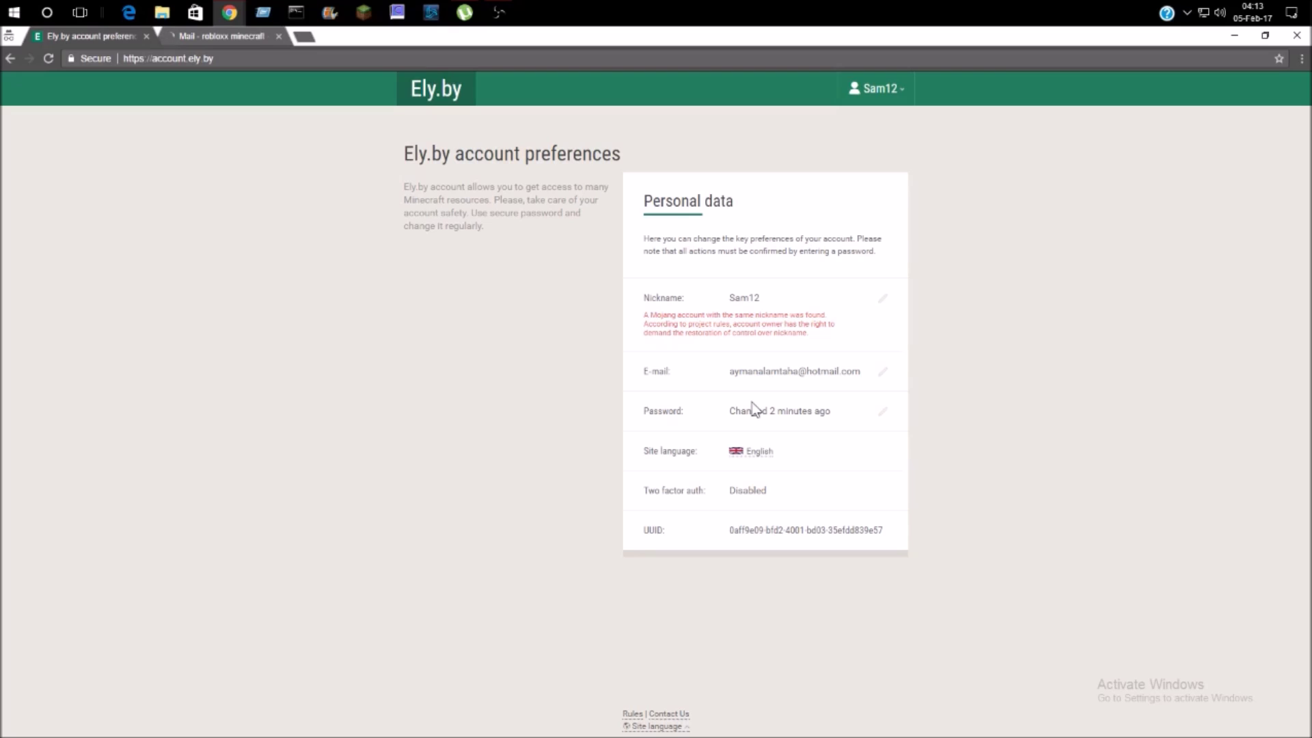
- Check the Sam12 account menu and UUID, then close the duplicate preferences tab
left_click(883, 89)
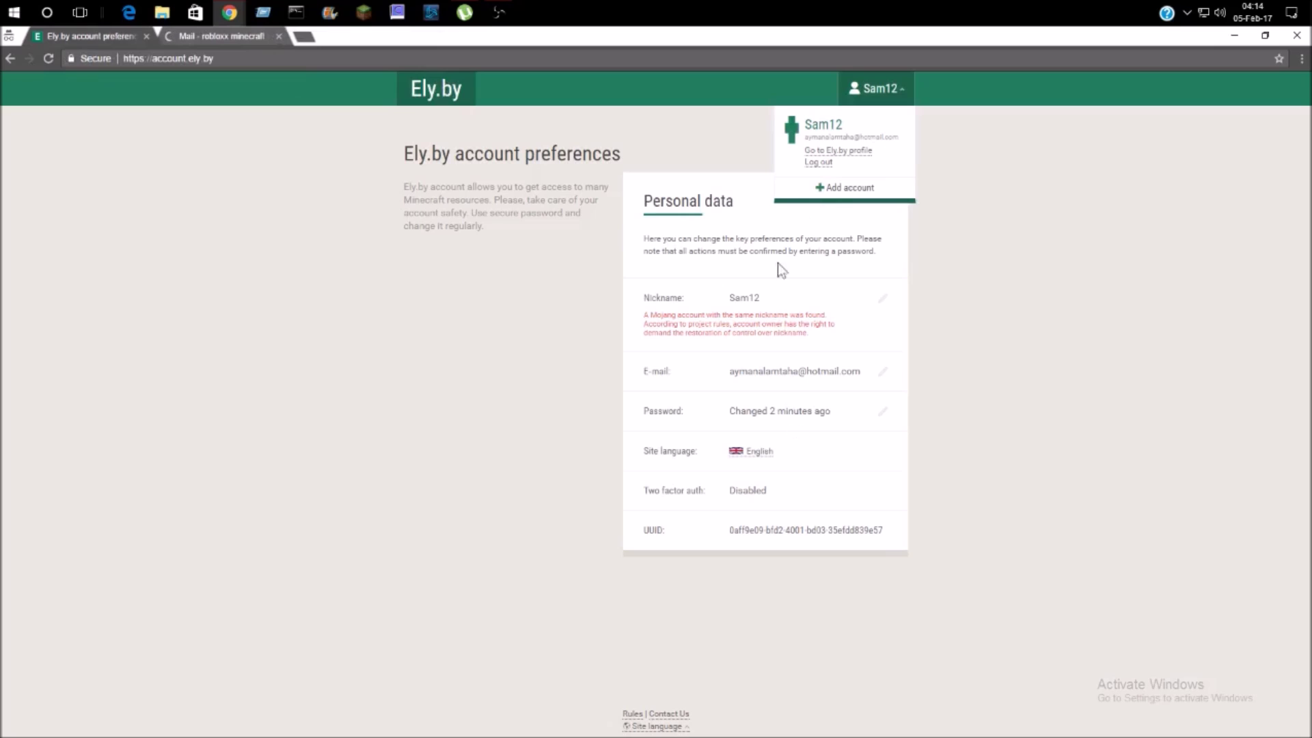
left_click_drag(729, 531, 776, 547)
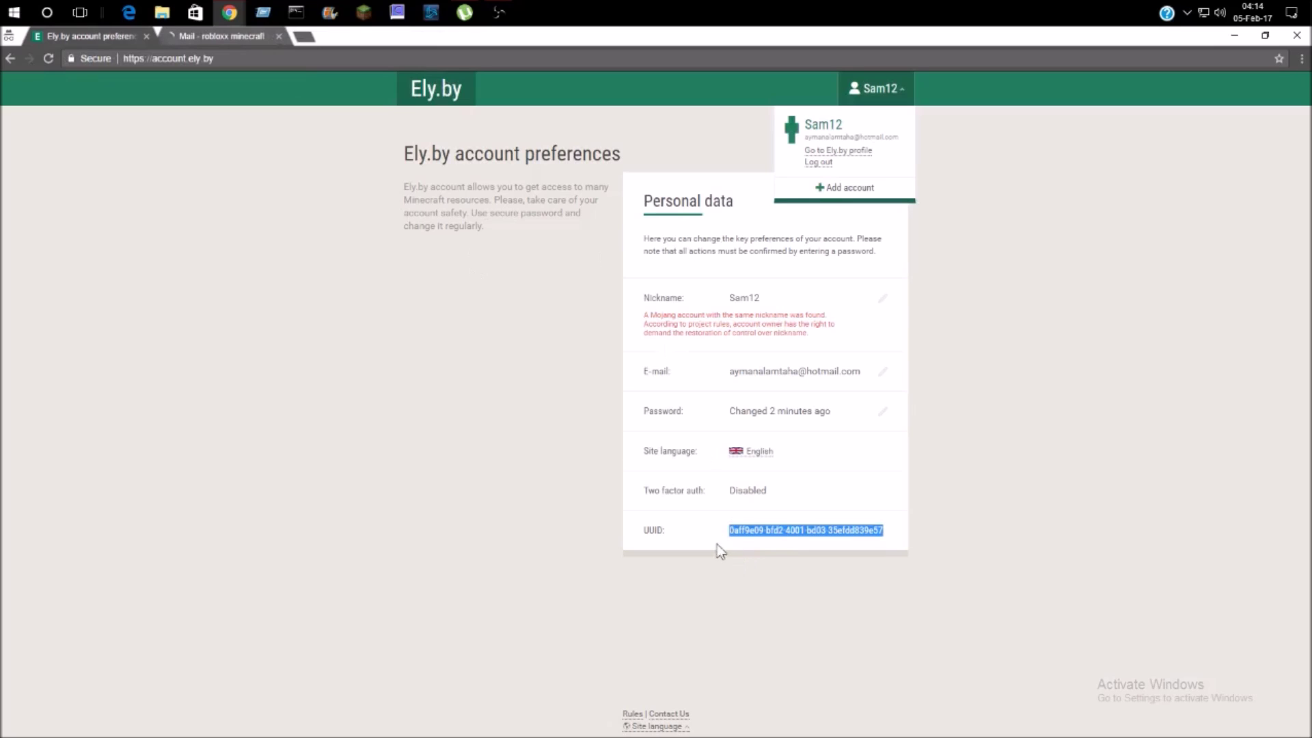
left_click(900, 91)
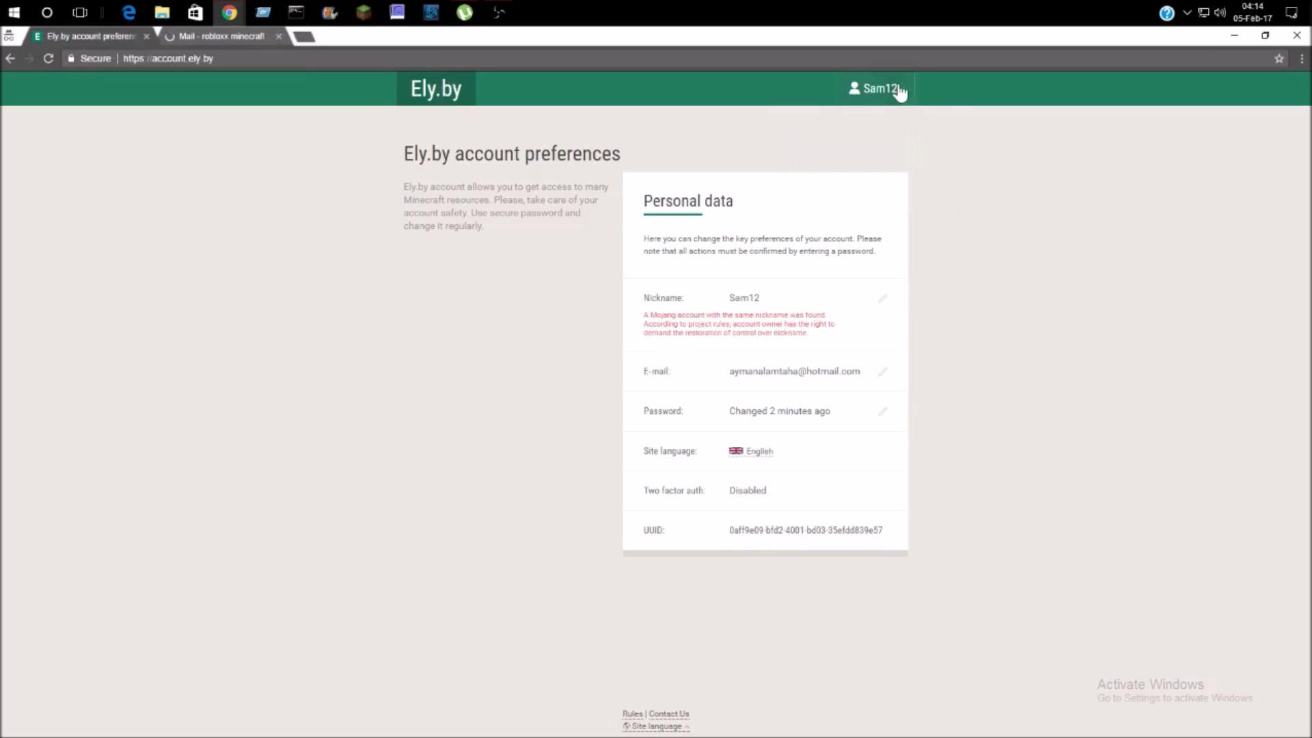
left_click(881, 90)
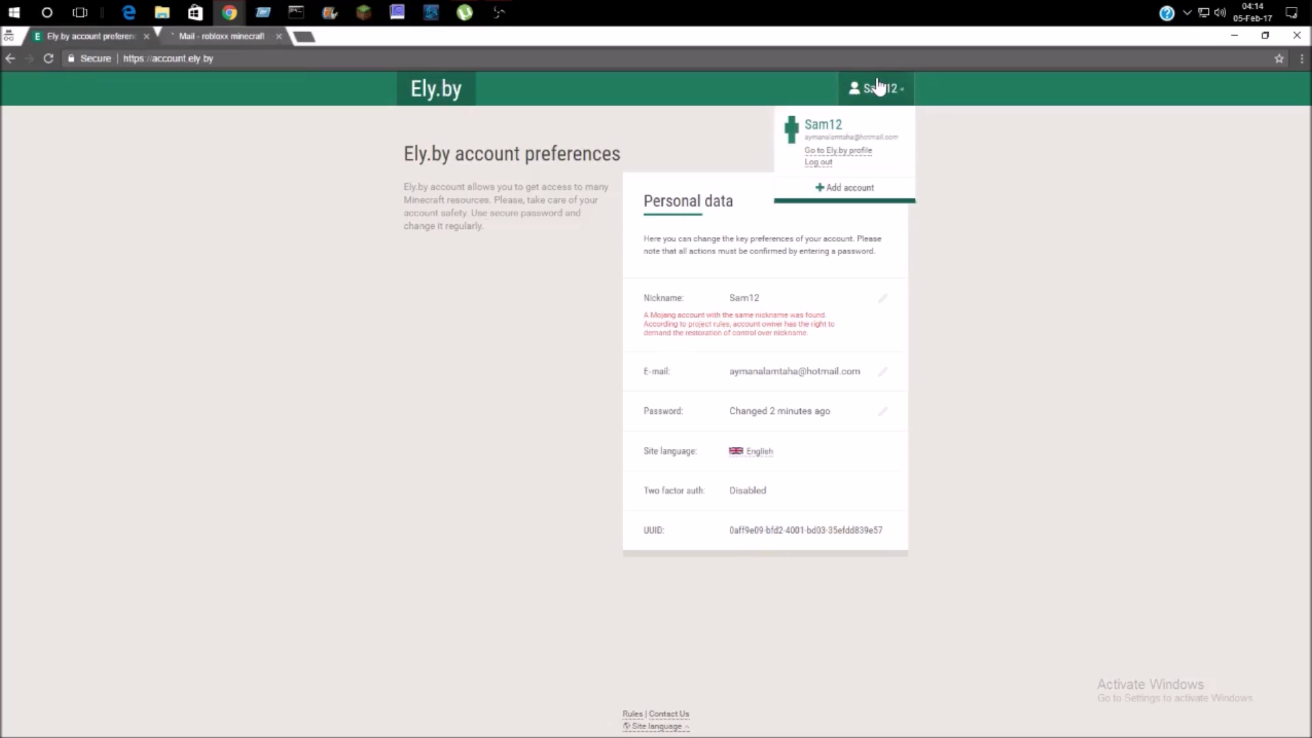
left_click(1255, 194)
left_click(212, 39)
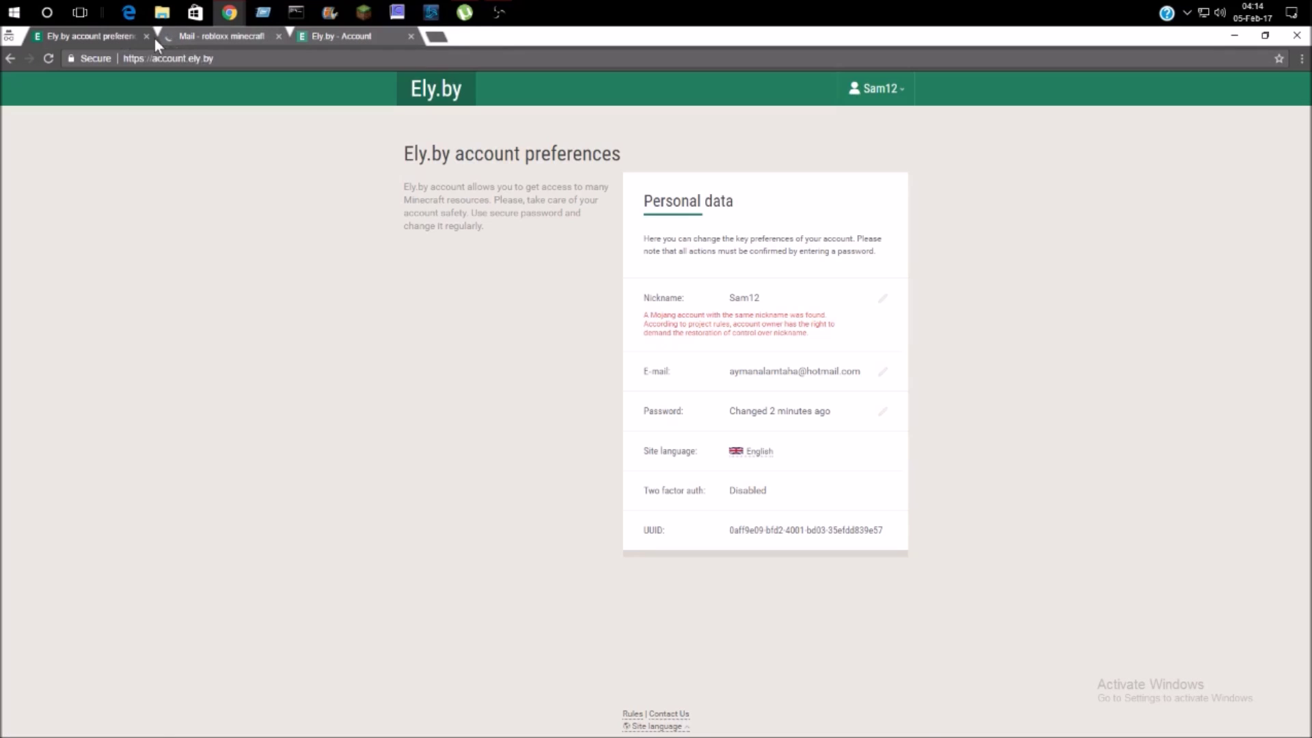
left_click(148, 35)
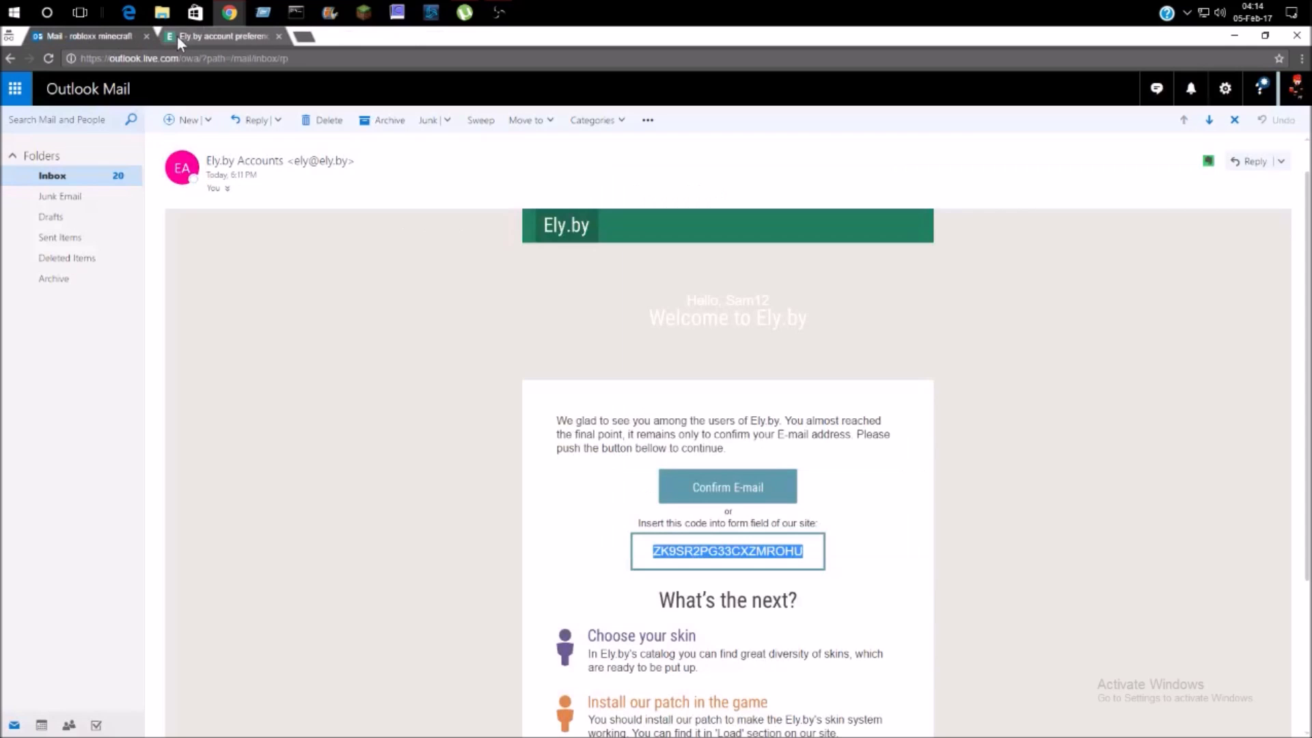
left_click(234, 36)
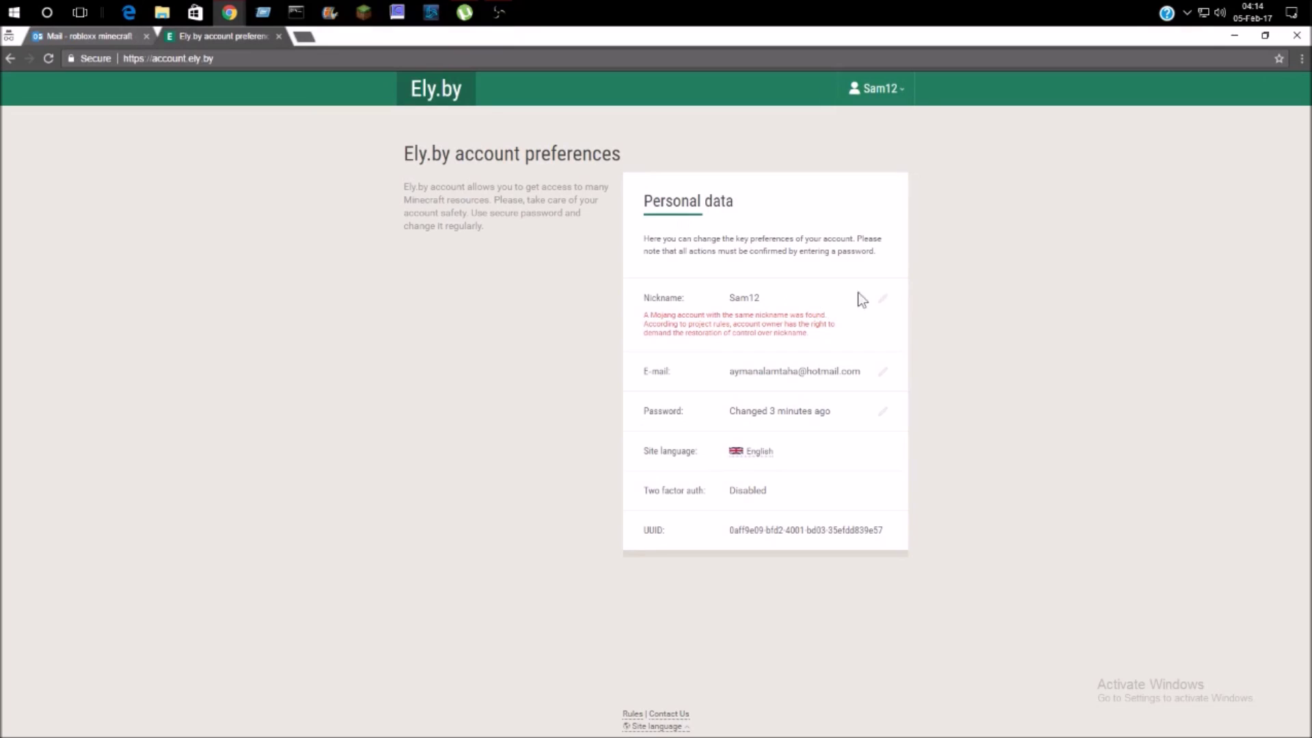
- Rename the nickname Sam12 to Sam34 after Sam is taken, confirming with the account password
left_click(883, 299)
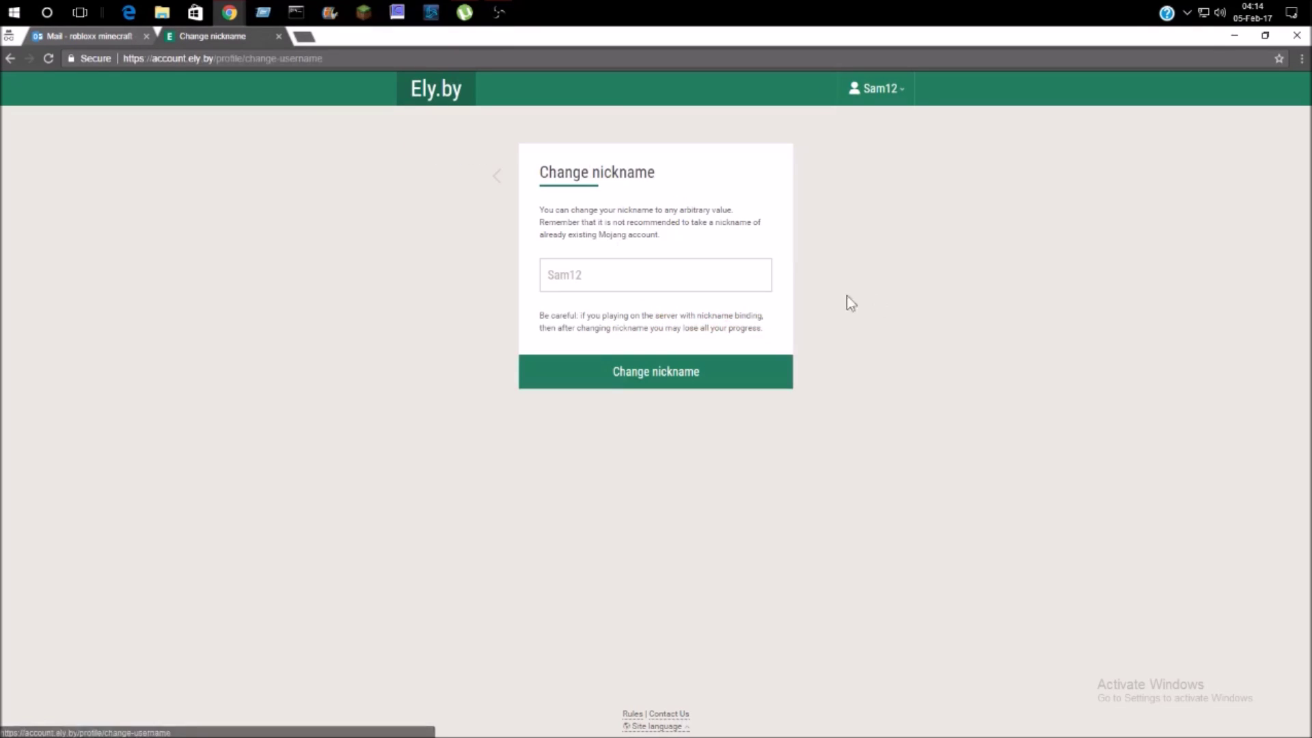
left_click(637, 268)
key("BackSpace")
key("BackSpace")
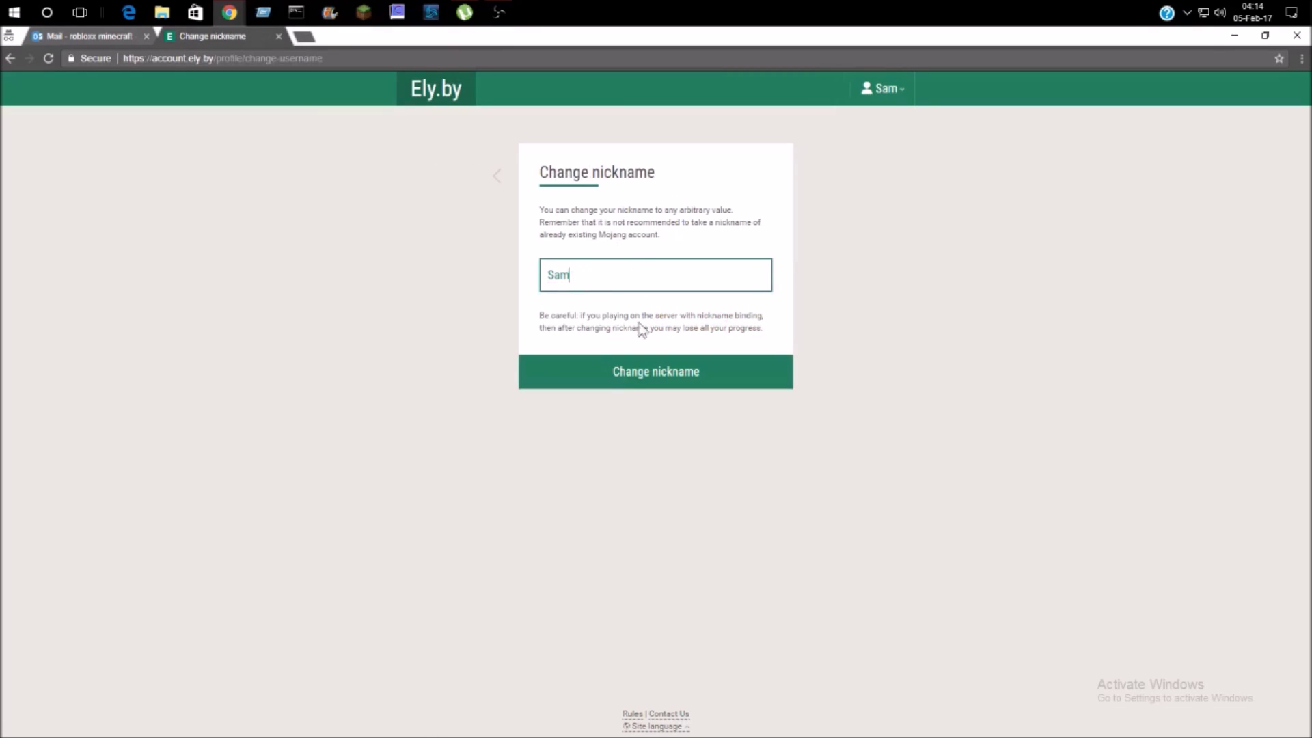
left_click(632, 372)
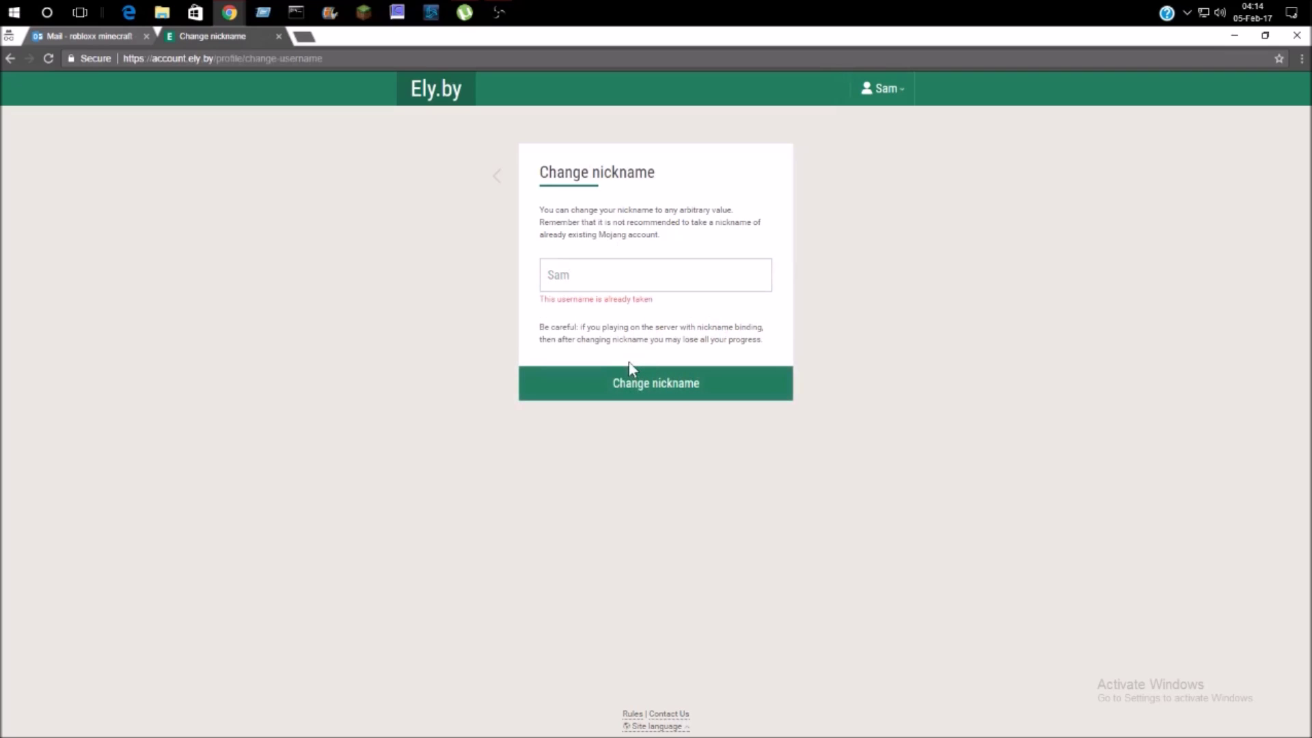
left_click(626, 277)
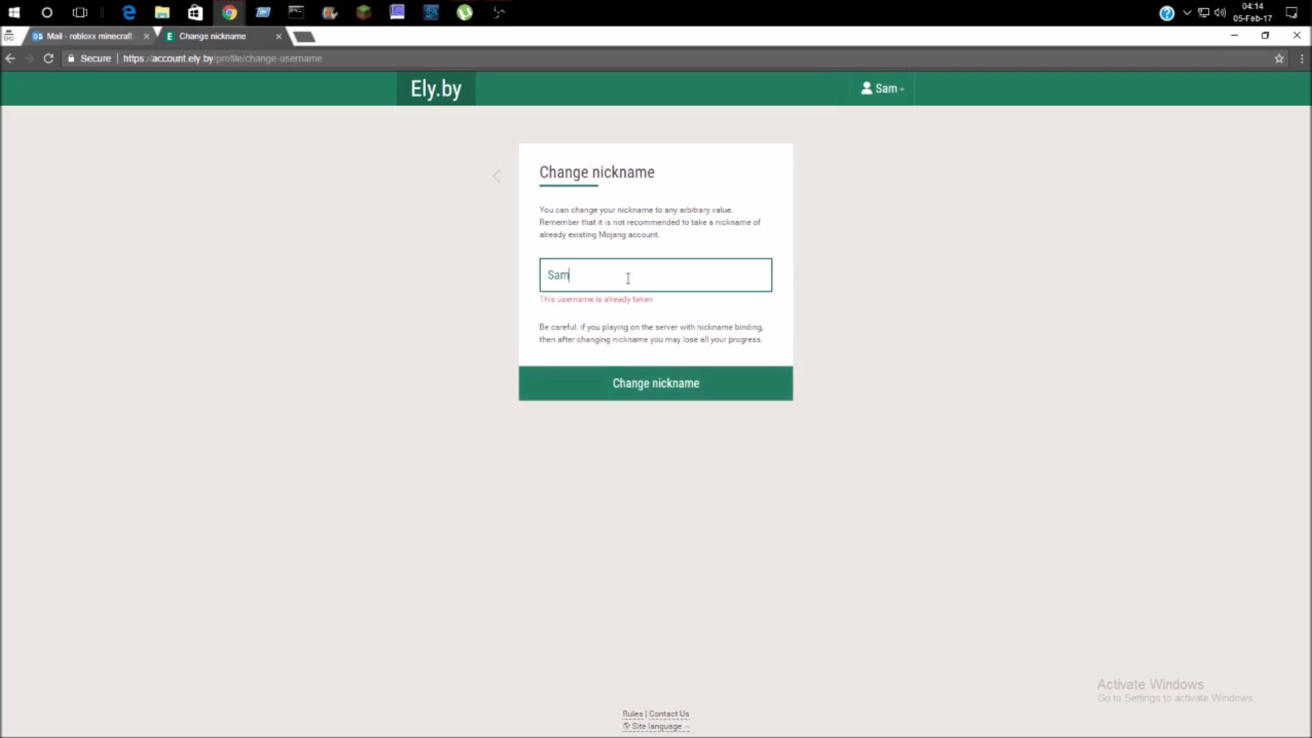
type("34")
left_click(698, 384)
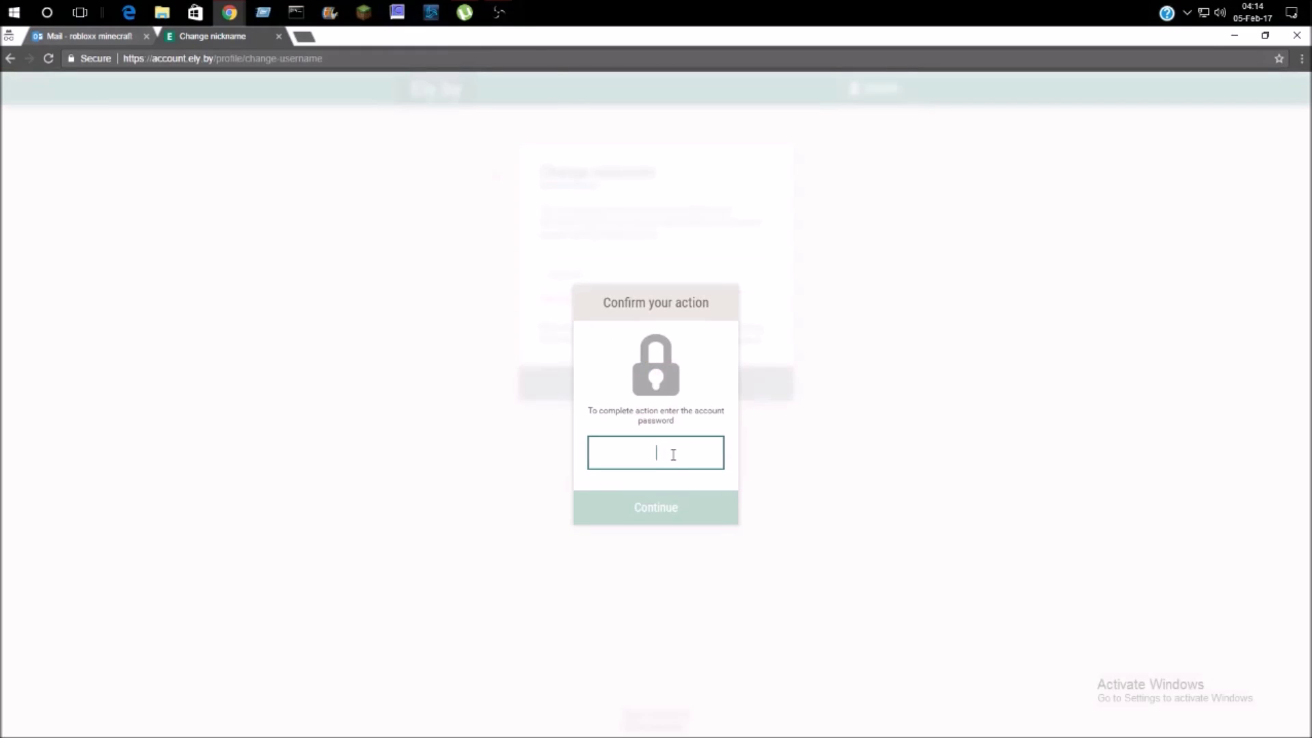
type("••")
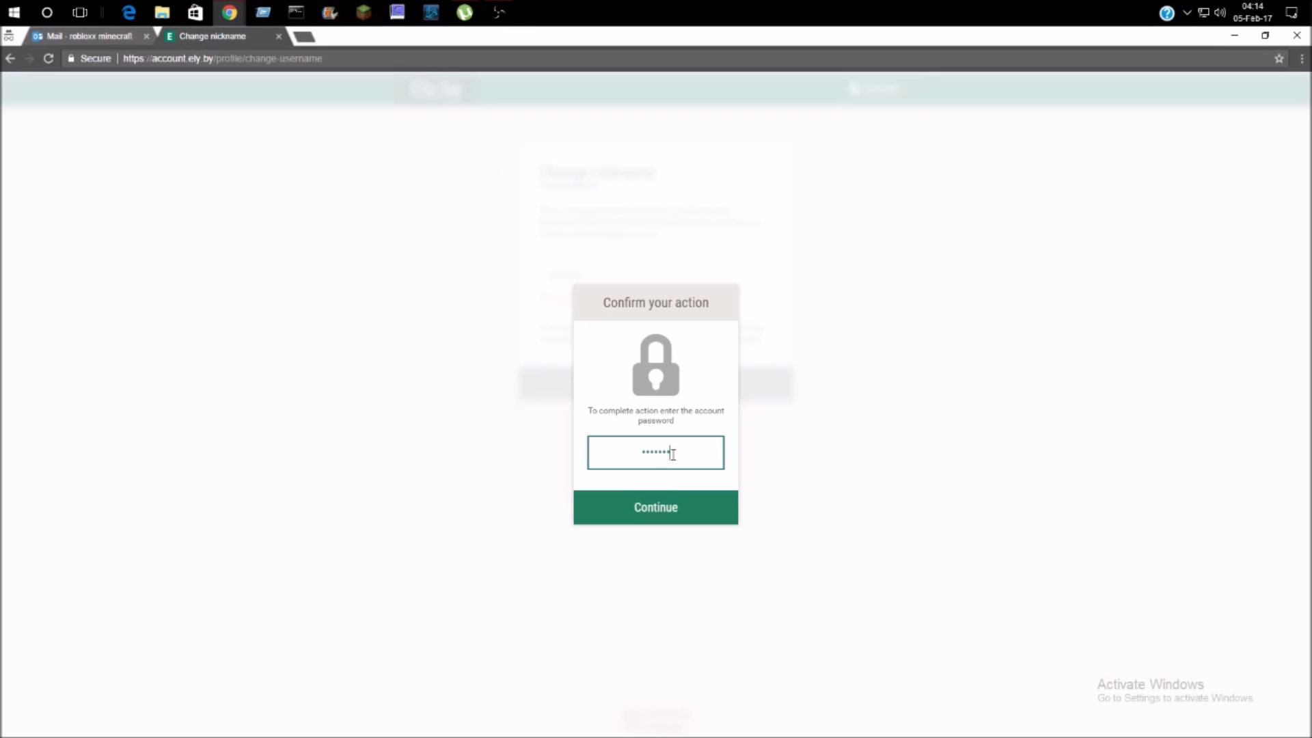
key("Return")
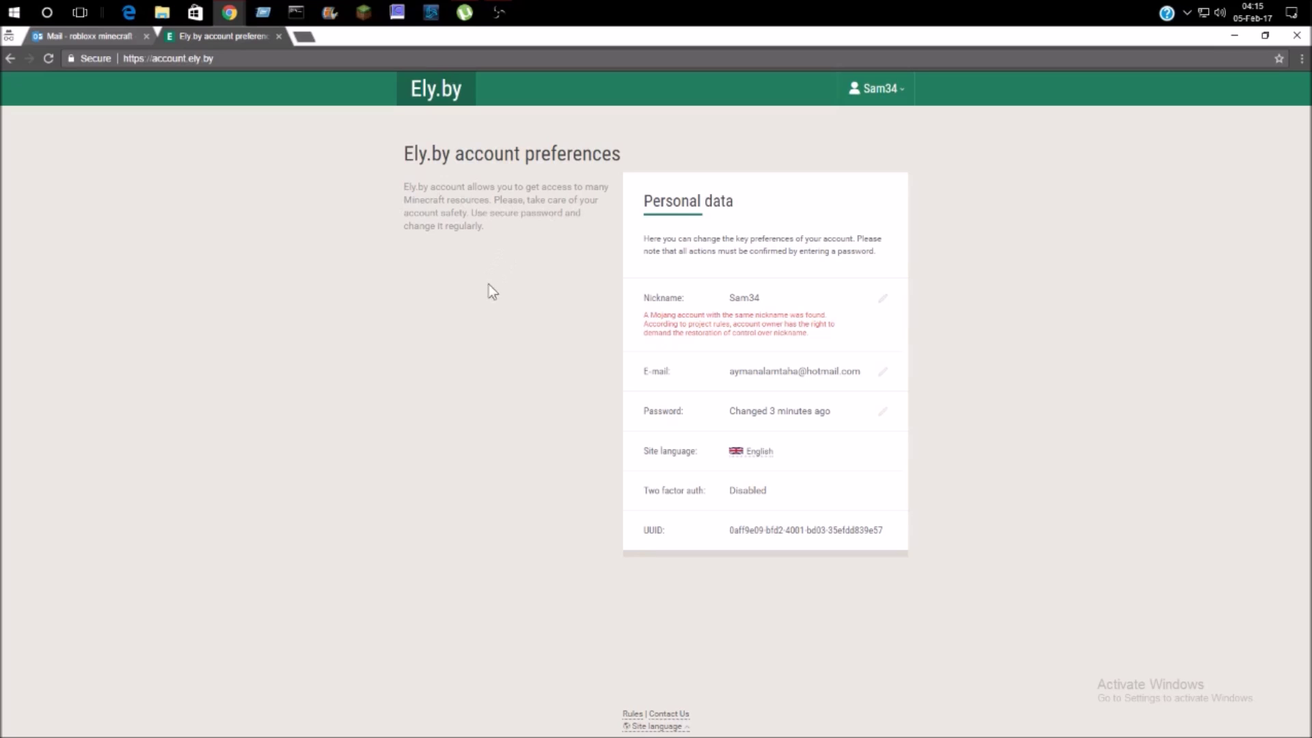
- Review the Ely.by confirmation e-mail in the Outlook tab, then return to account preferences
left_click(889, 88)
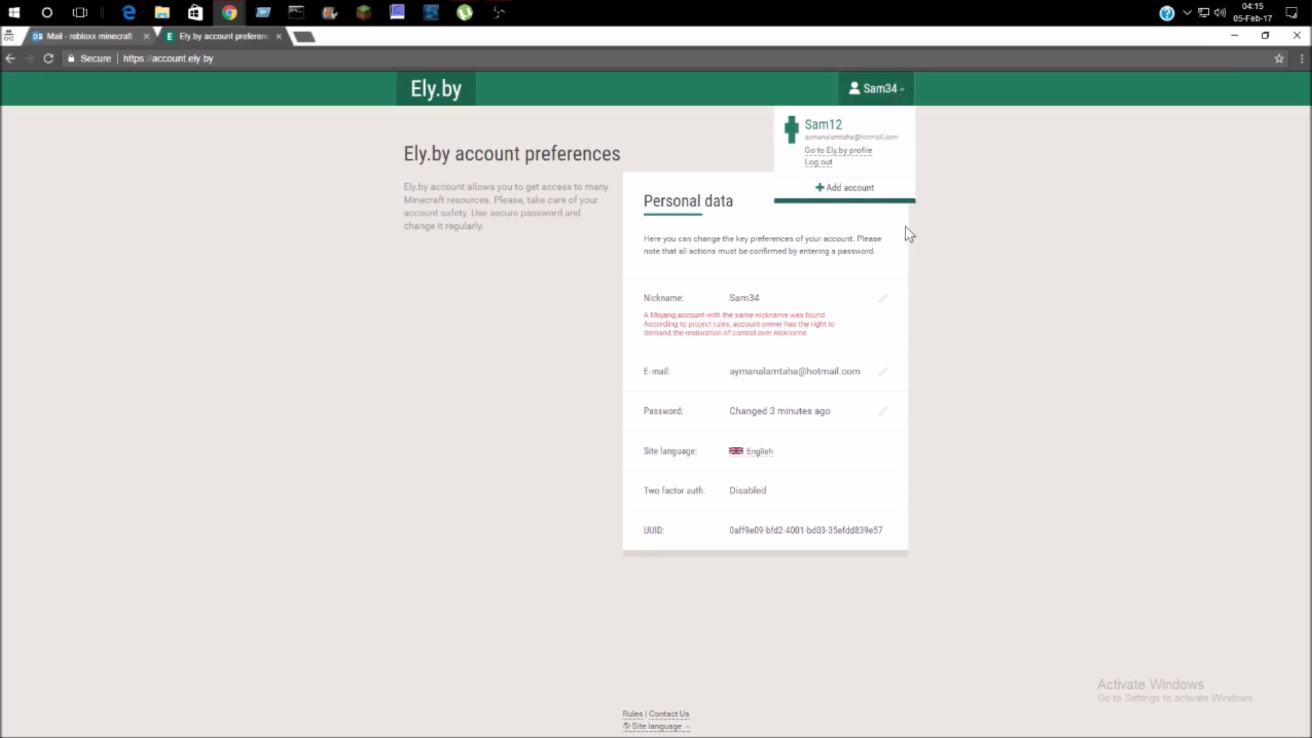
left_click(1061, 161)
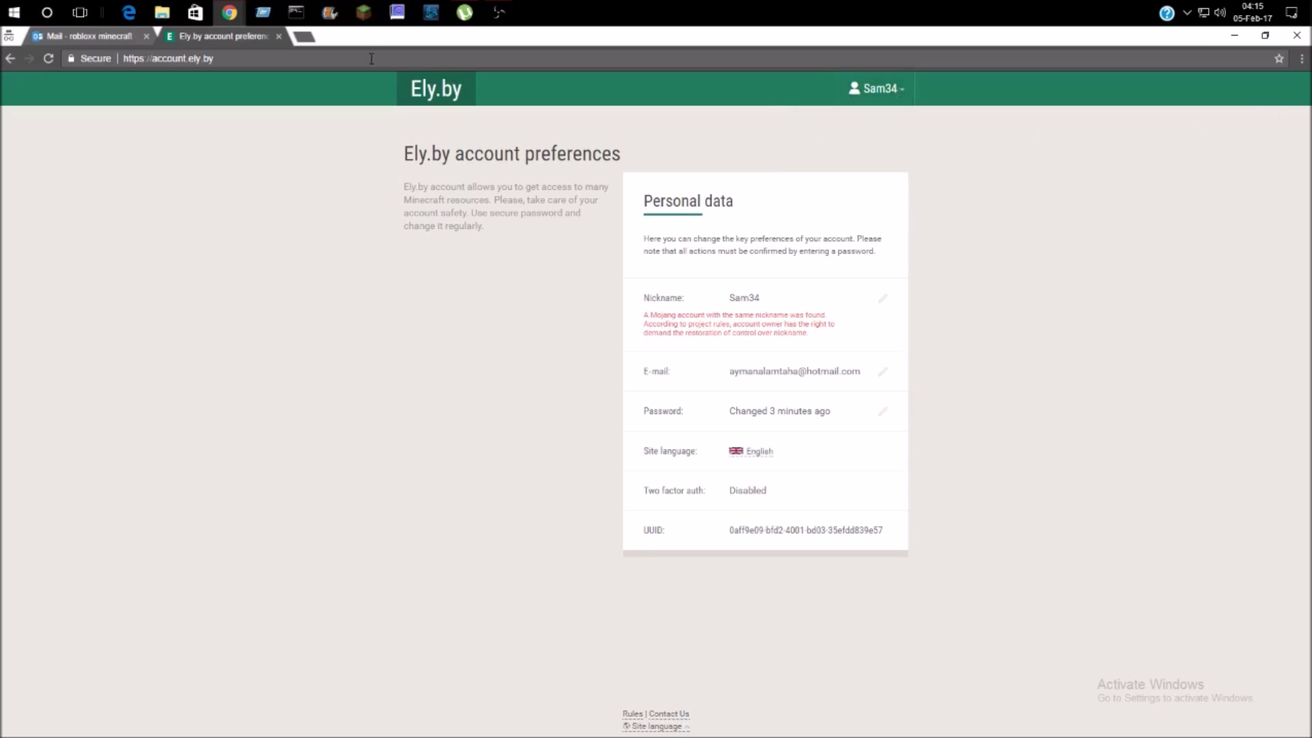
left_click(96, 36)
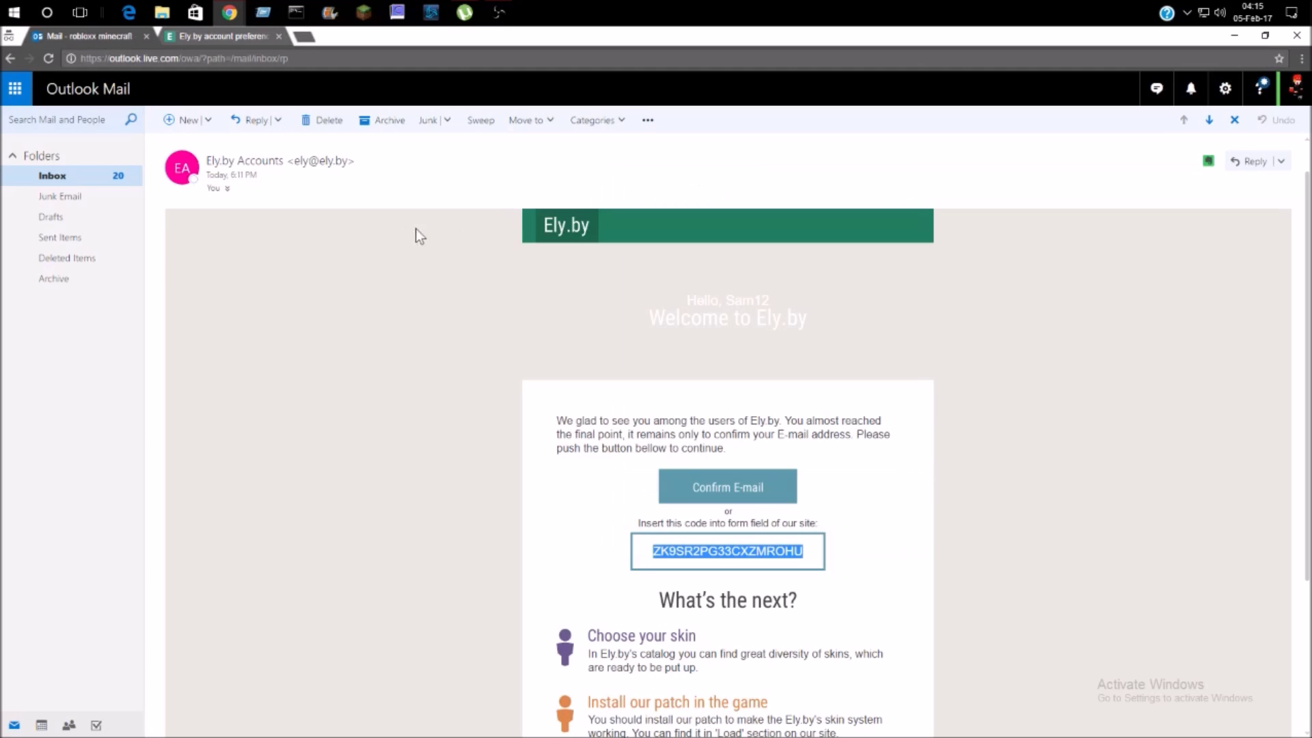
scroll(416, 228, "down", 3)
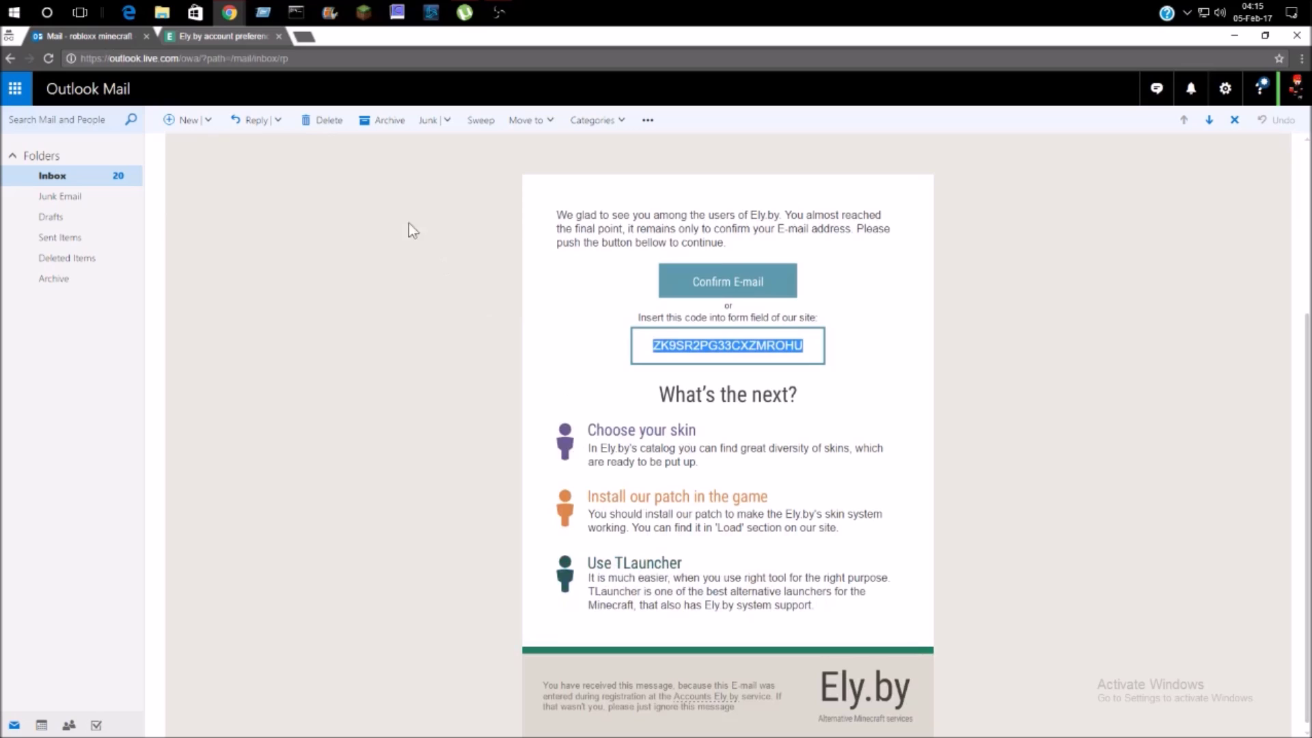
left_click(231, 39)
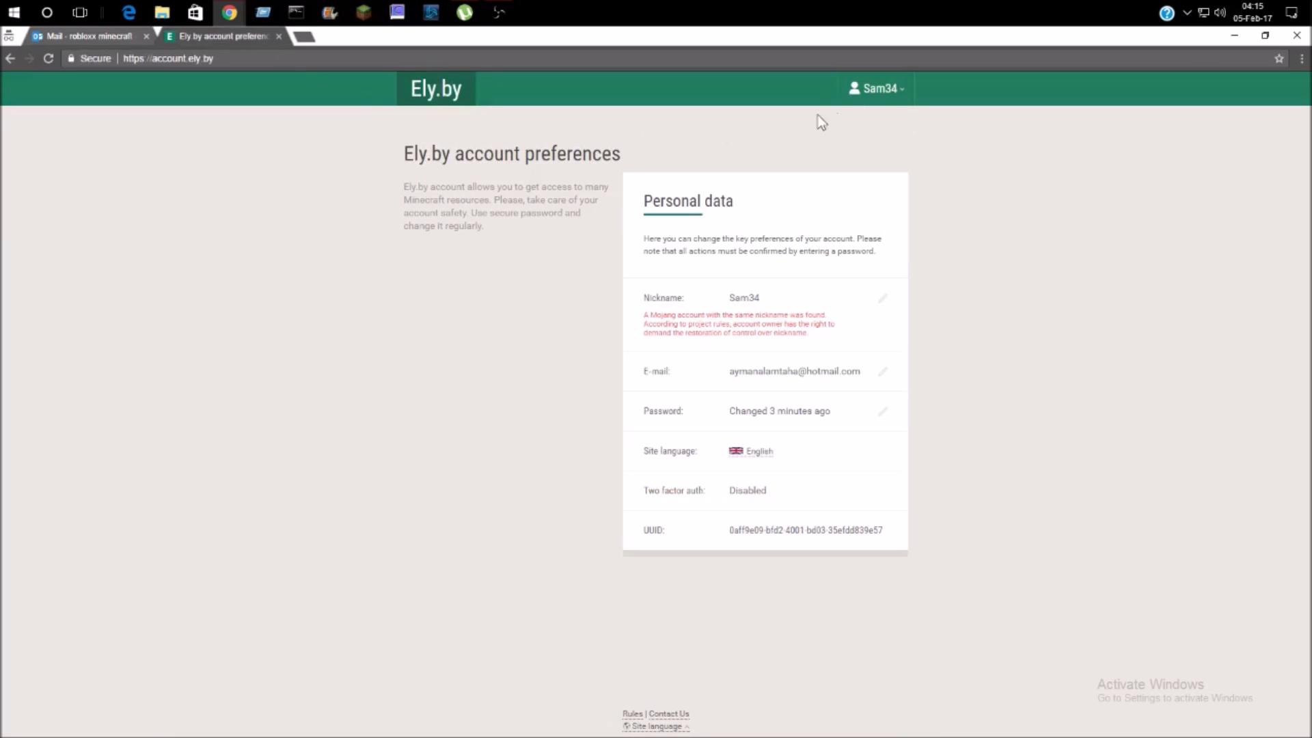
- Log out of the Sam34 account from the account menu
left_click(882, 88)
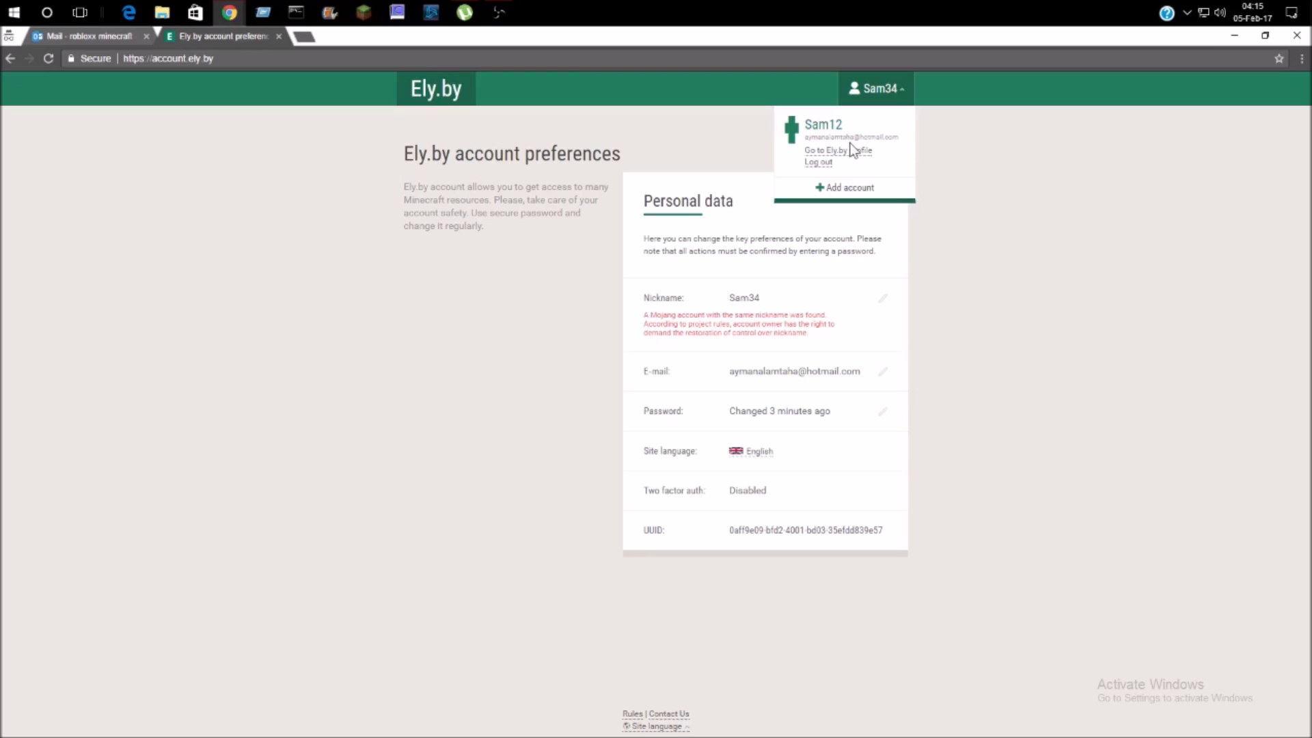
left_click(960, 157)
left_click(878, 89)
left_click(817, 164)
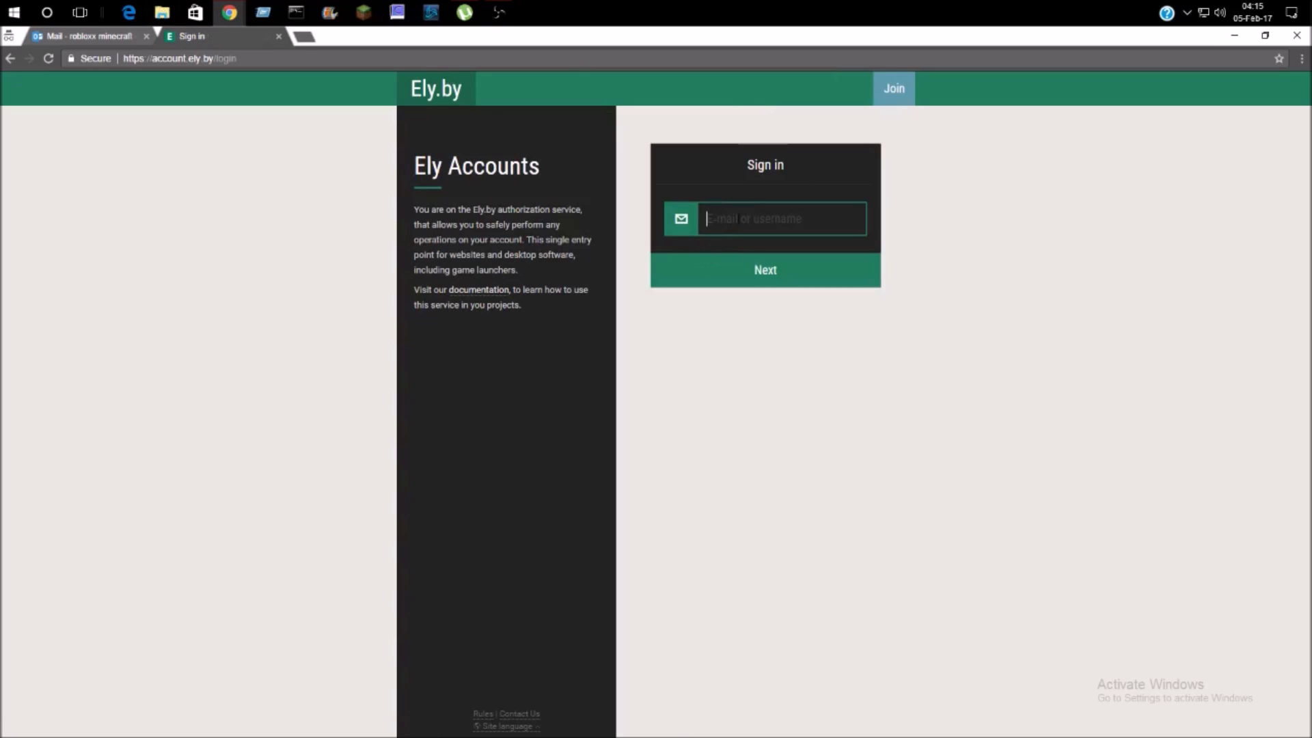
- Sign back into Ely.by as Sam34 with the account password, then select the account's UUID value
type("sam")
key("BackSpace")
key("BackSpace")
key("BackSpace")
type("Sam34")
left_click(764, 272)
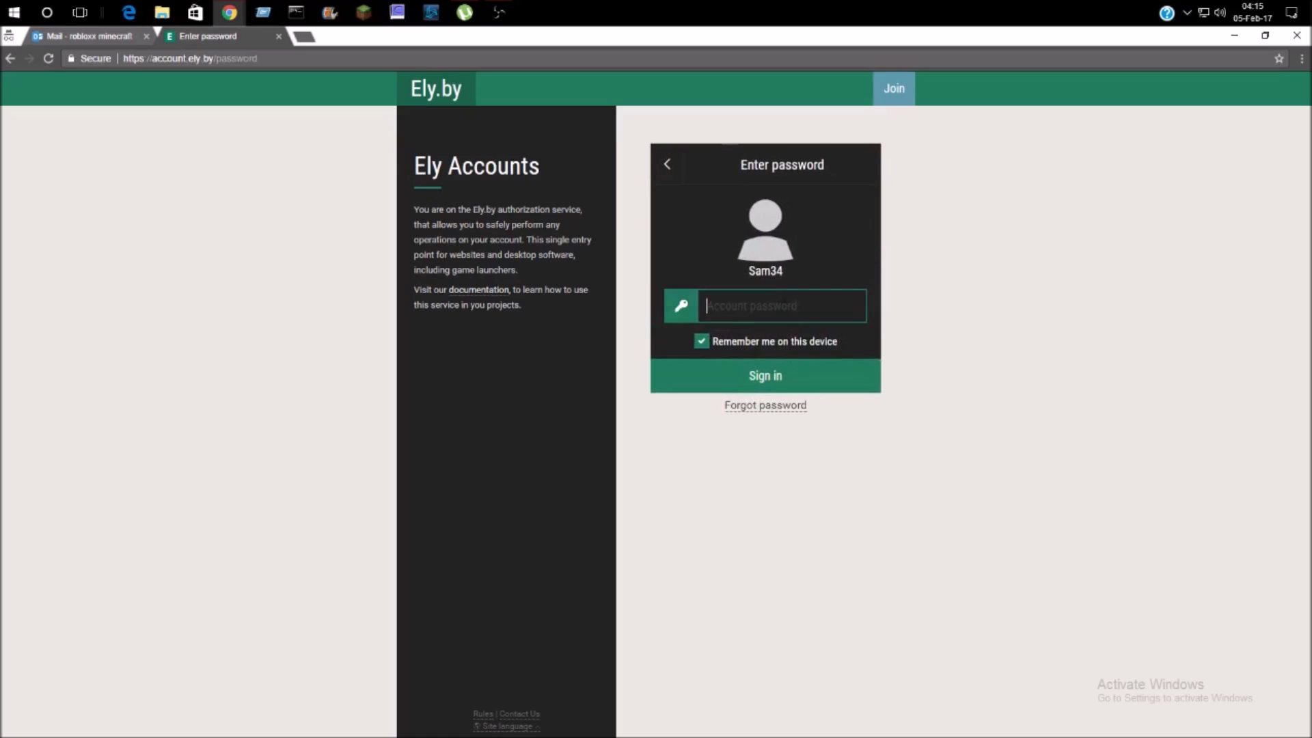
type("•")
left_click(799, 373)
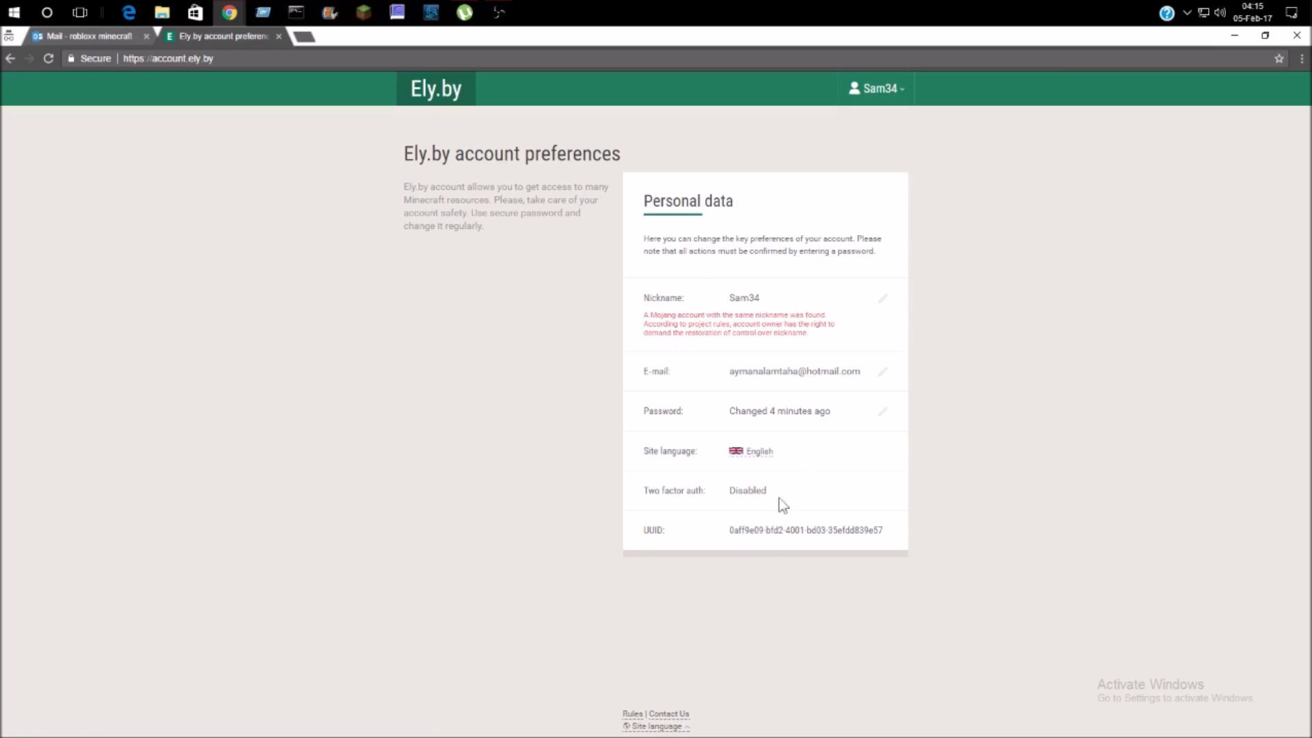
triple_click(776, 530)
- Go from the Sam34 account menu to the Ely.by profile, then to Skins in the sidebar
left_click(818, 555)
left_click(899, 96)
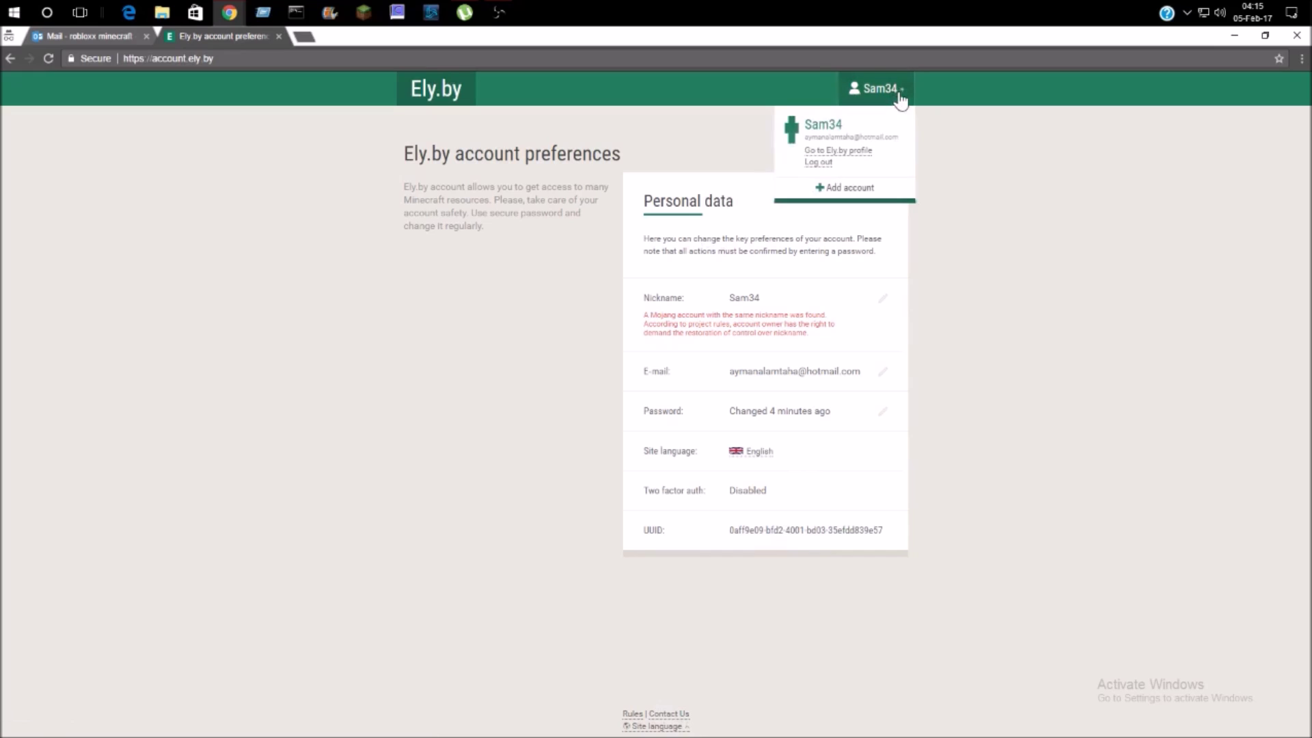
left_click(838, 152)
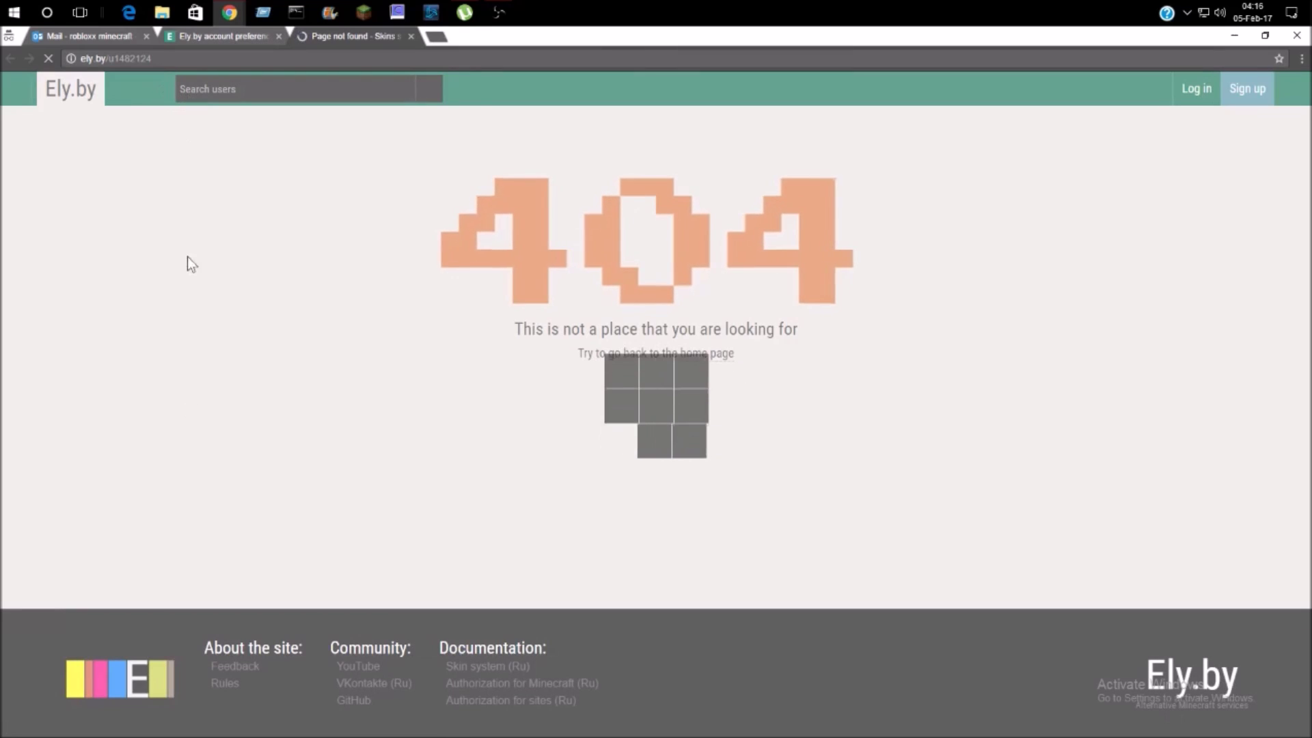
left_click(27, 100)
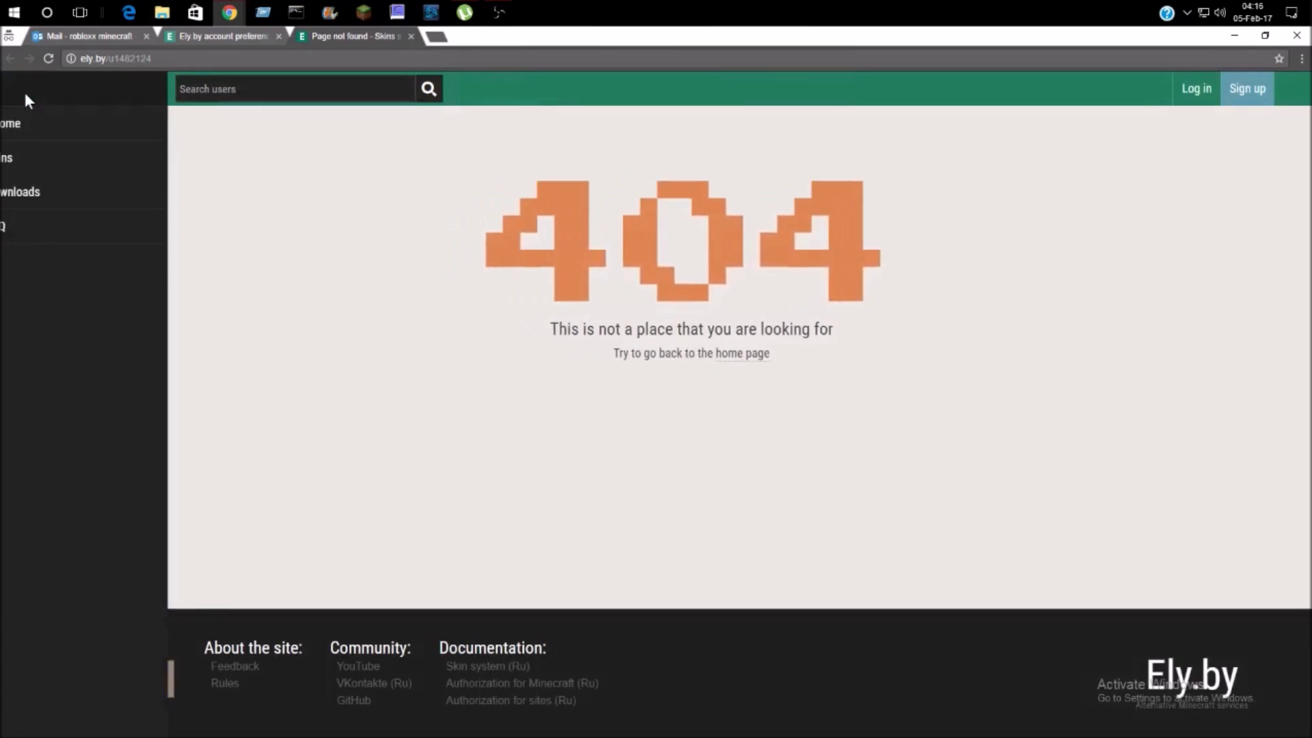
left_click(41, 159)
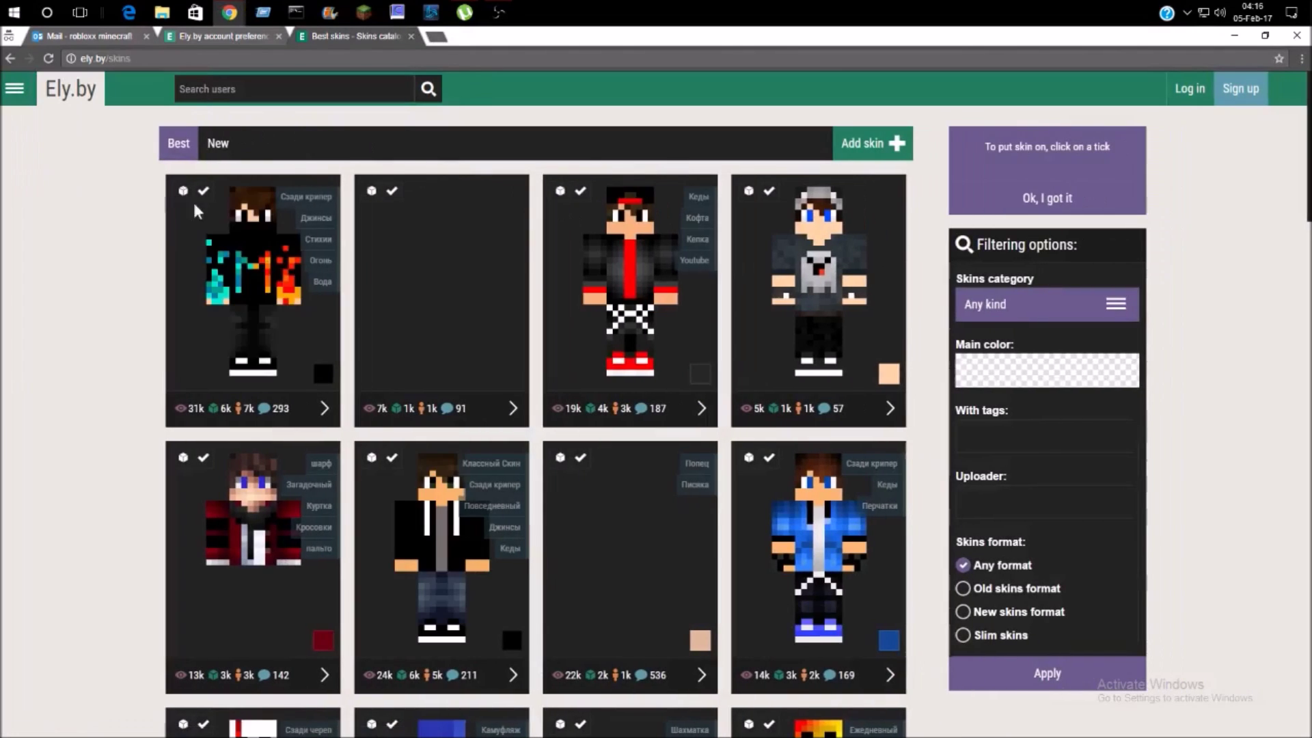
- Scroll through the skins catalog to browse the candidate skins
scroll(477, 261, "down", 14)
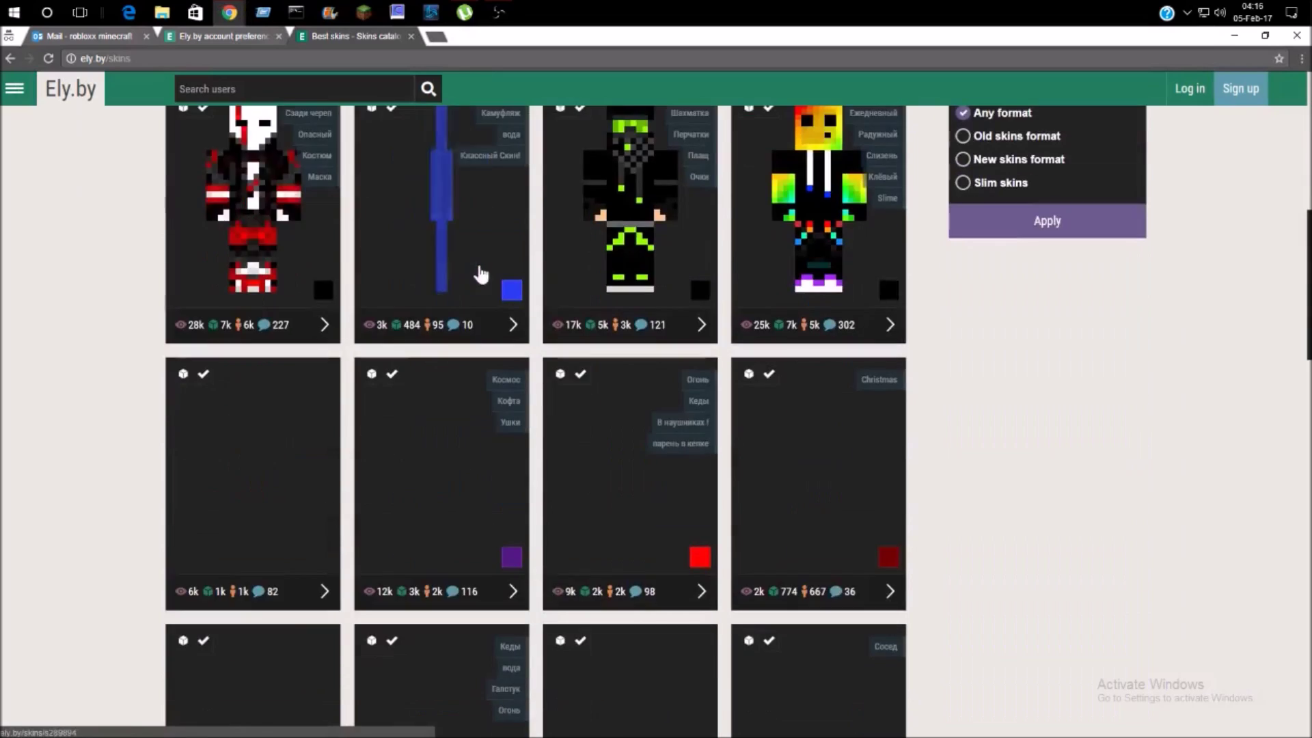
scroll(377, 299, "down", 15)
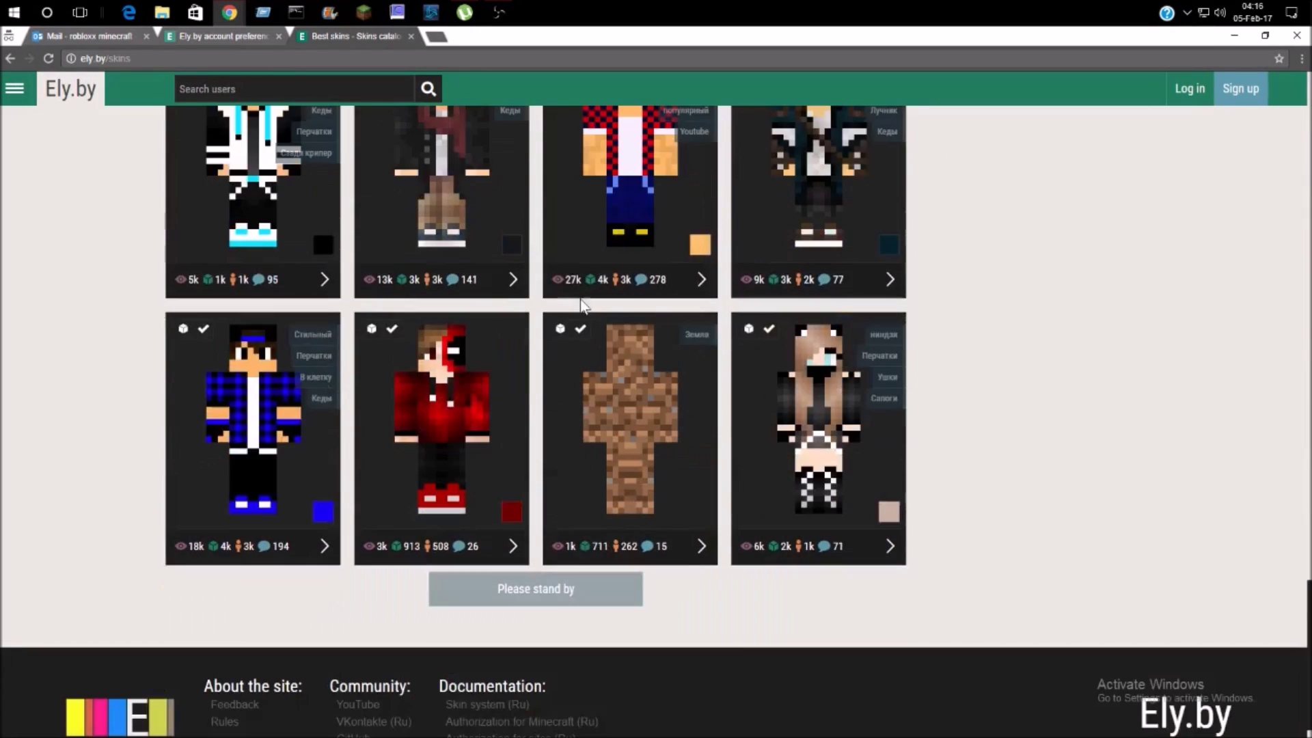
scroll(293, 371, "down", 5)
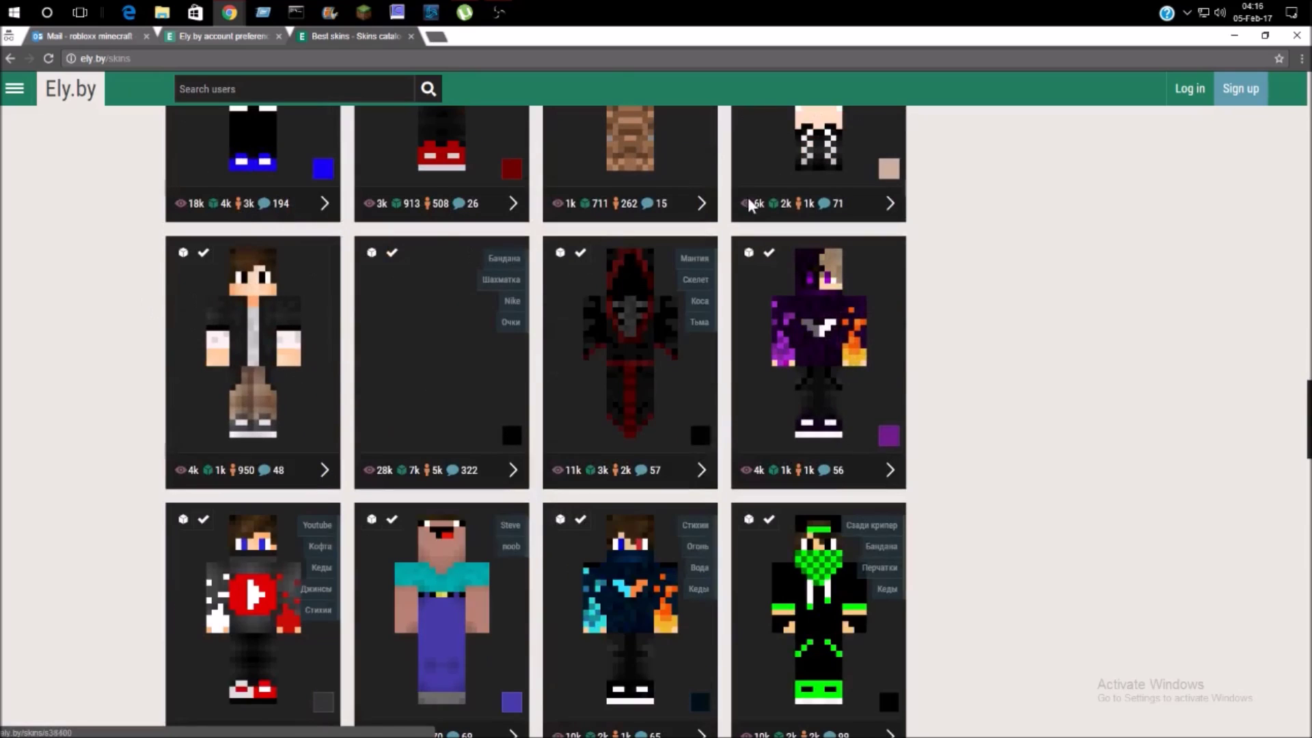
left_click(498, 11)
left_click(857, 176)
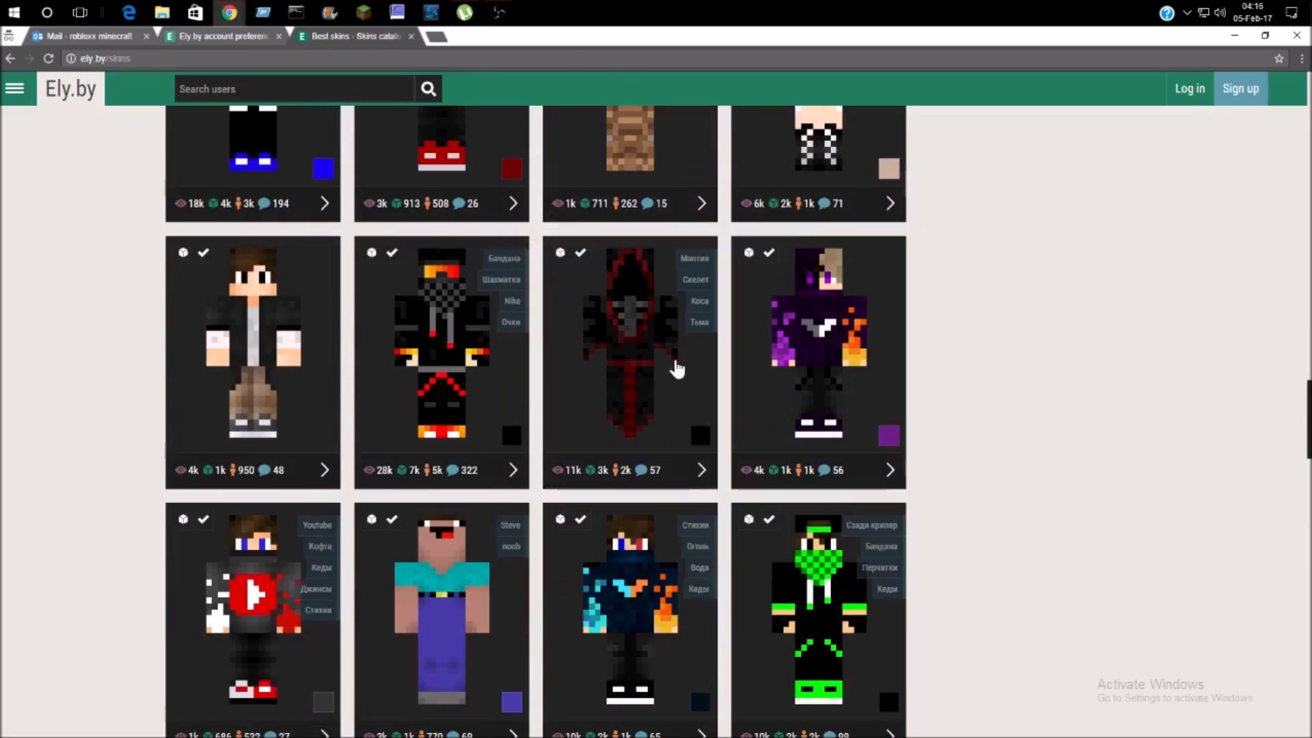
scroll(568, 581, "down", 14)
scroll(574, 585, "up", 5)
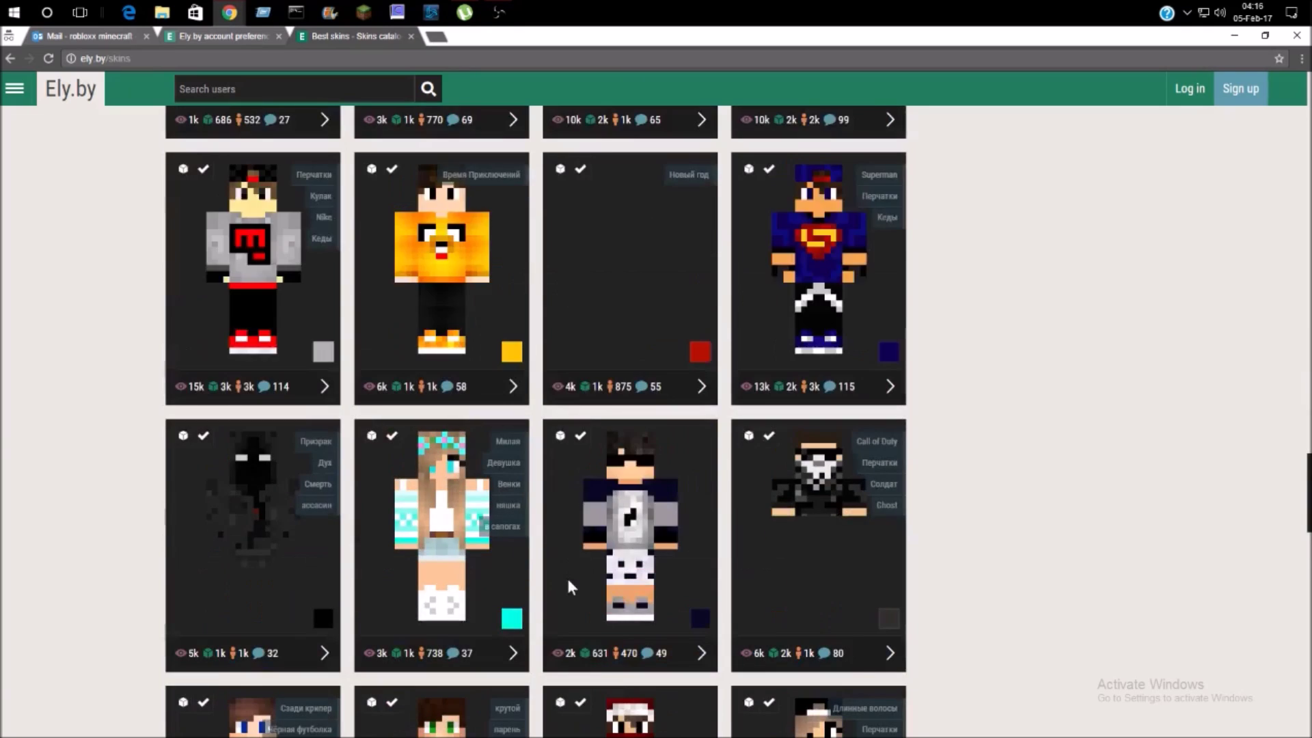
scroll(574, 585, "down", 3)
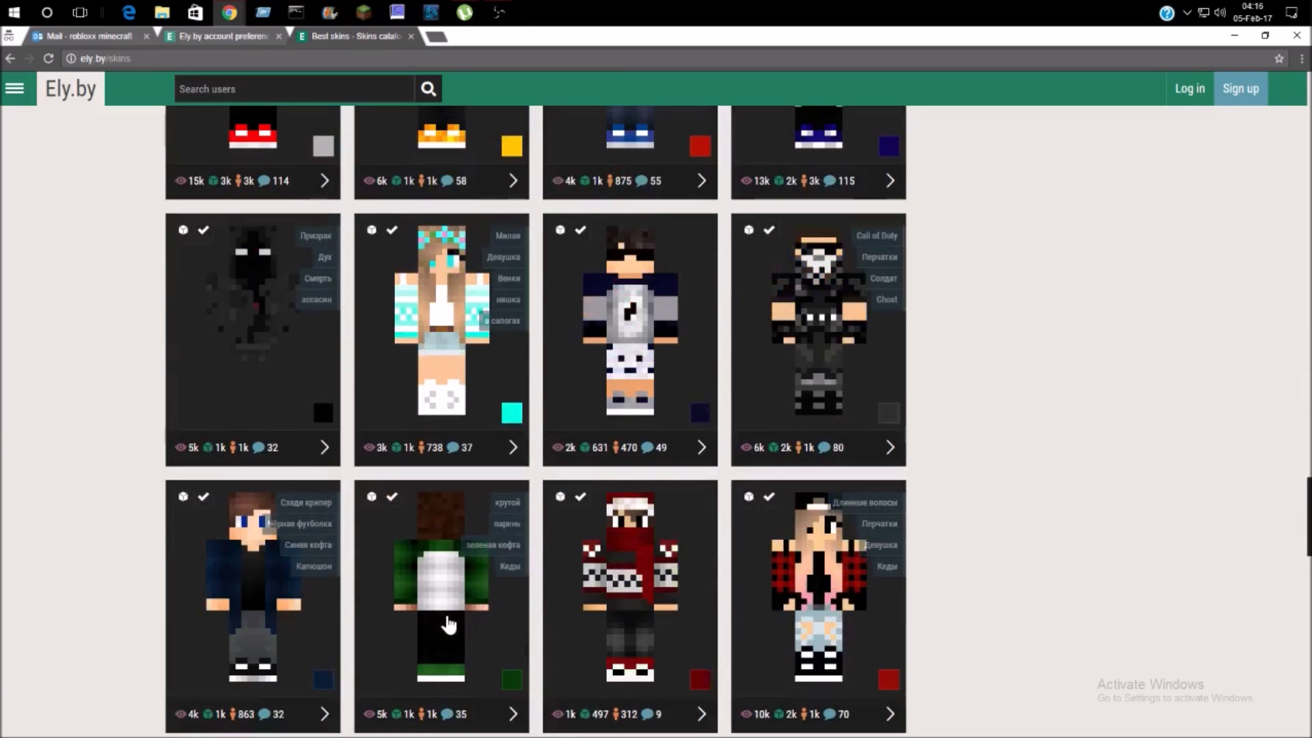
- Inspect the green Чувак skin's page and a user who cubed it, then return to the catalog
left_click(525, 556)
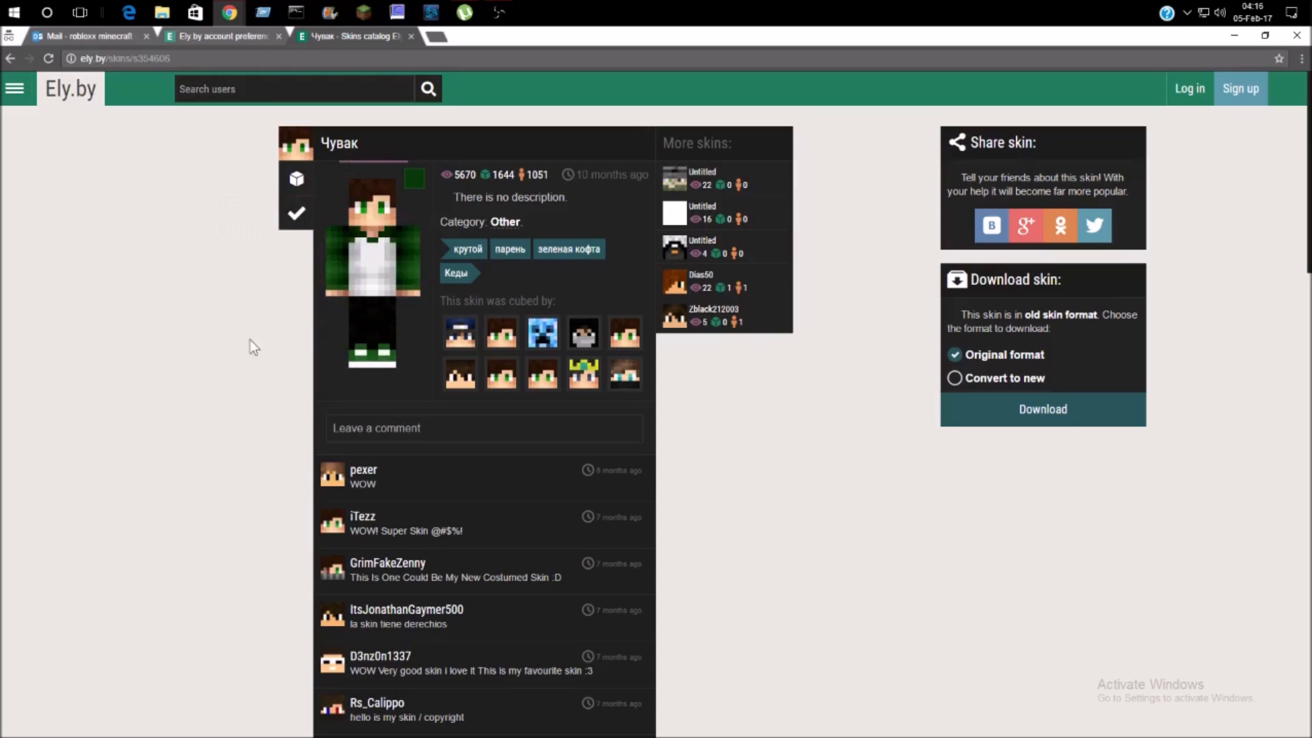
left_click(542, 338)
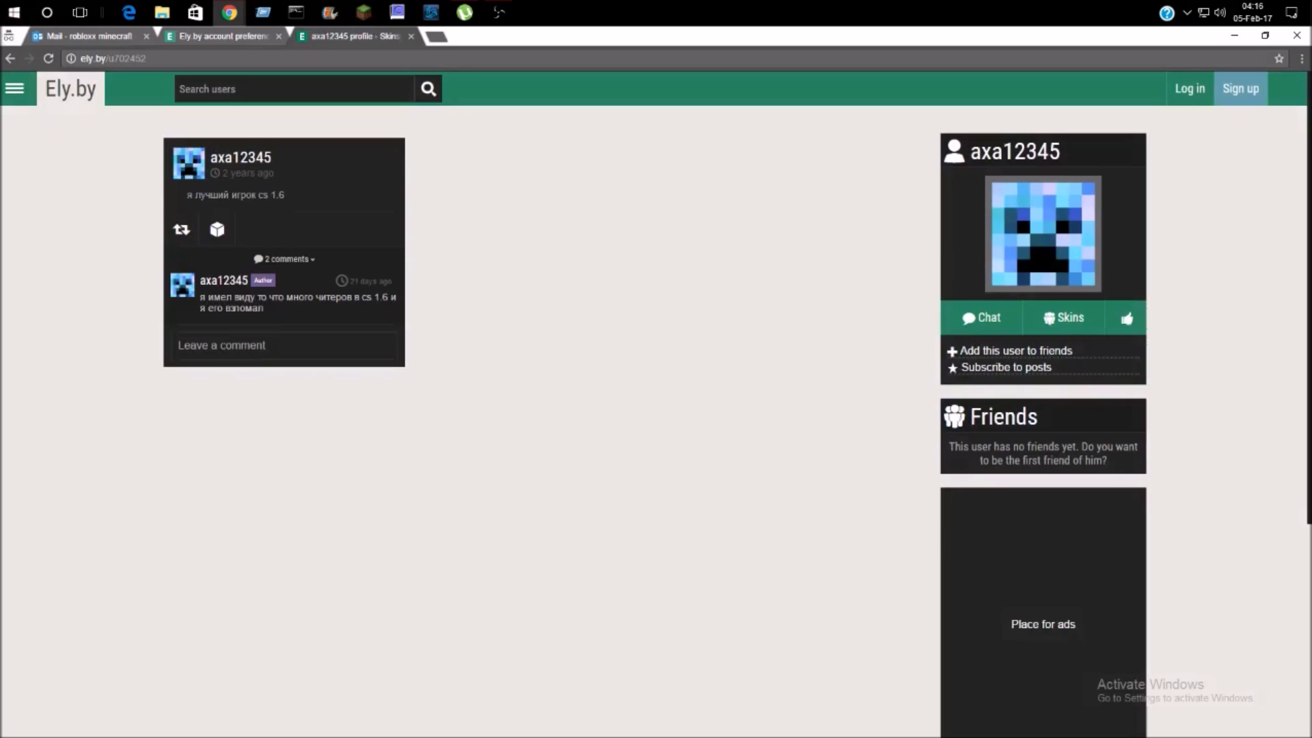
left_click(5, 59)
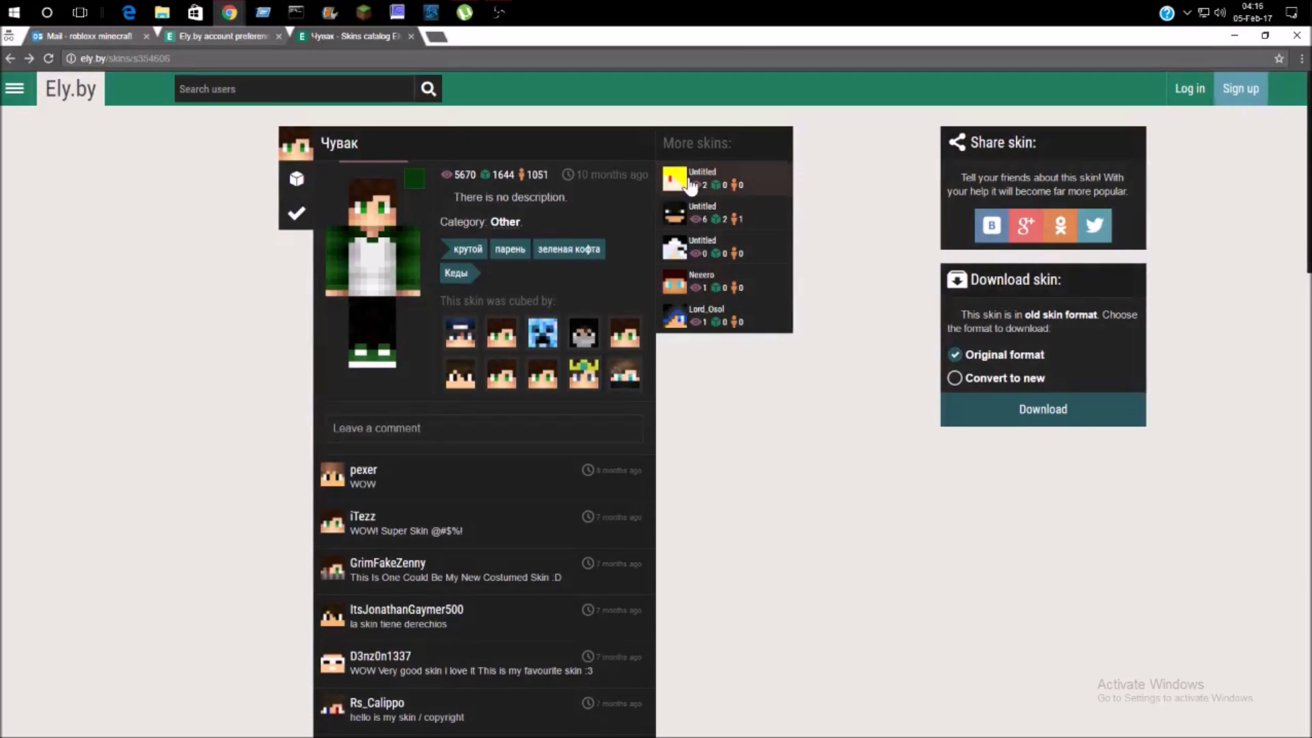
left_click(10, 59)
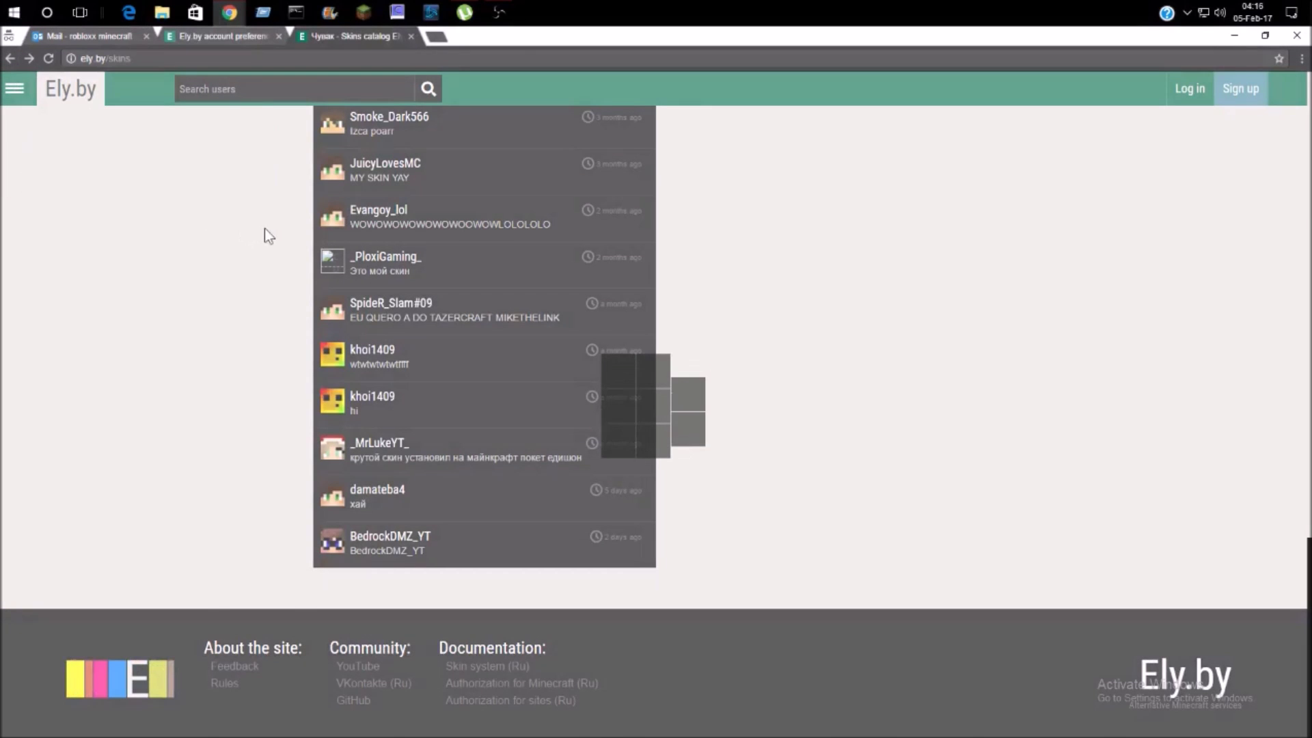
- View the red and black skin's page, return to the catalog, and start logging in
scroll(657, 623, "down", 5)
scroll(660, 626, "down", 15)
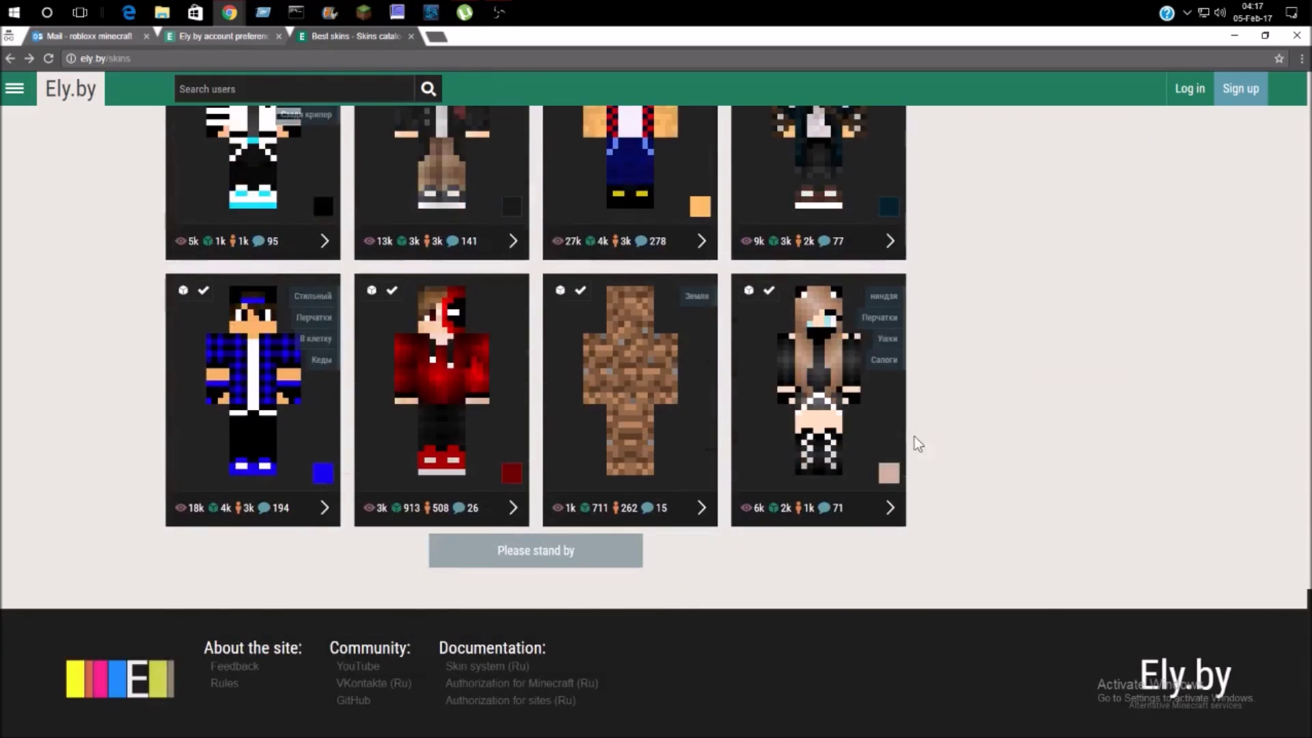
left_click(453, 380)
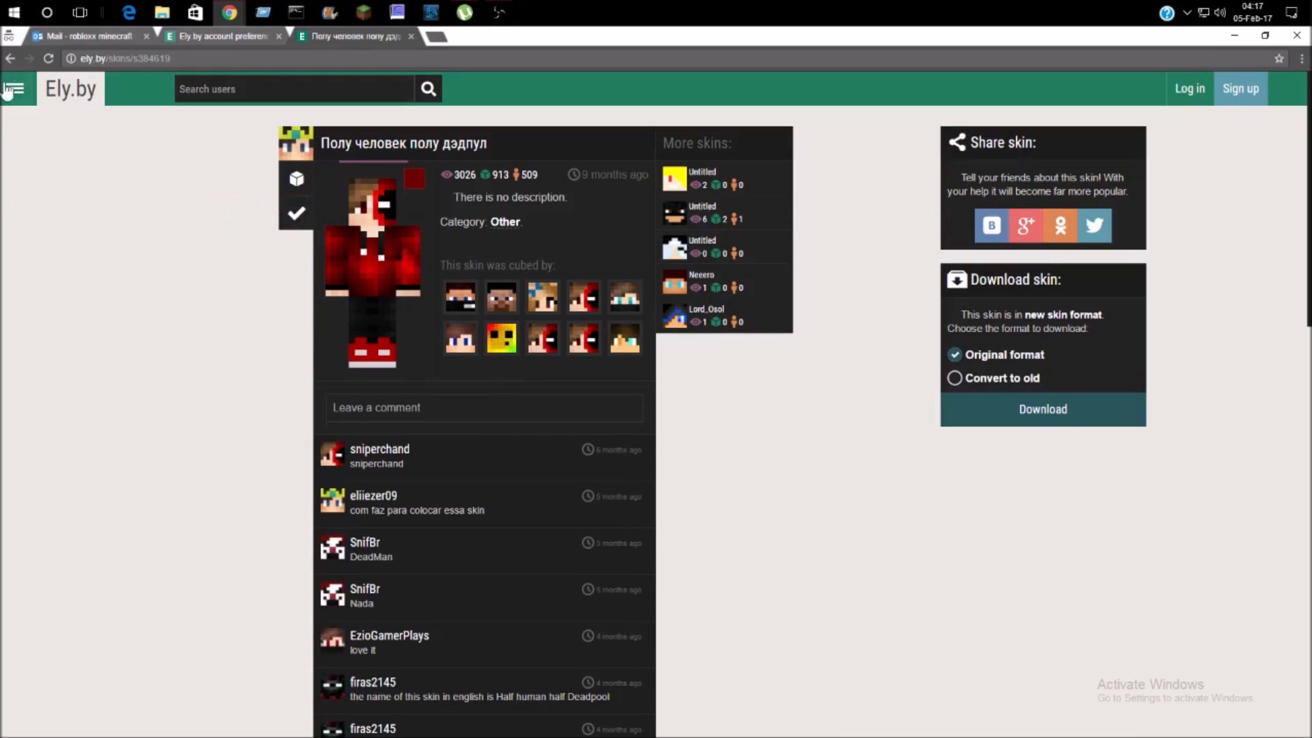
left_click(10, 58)
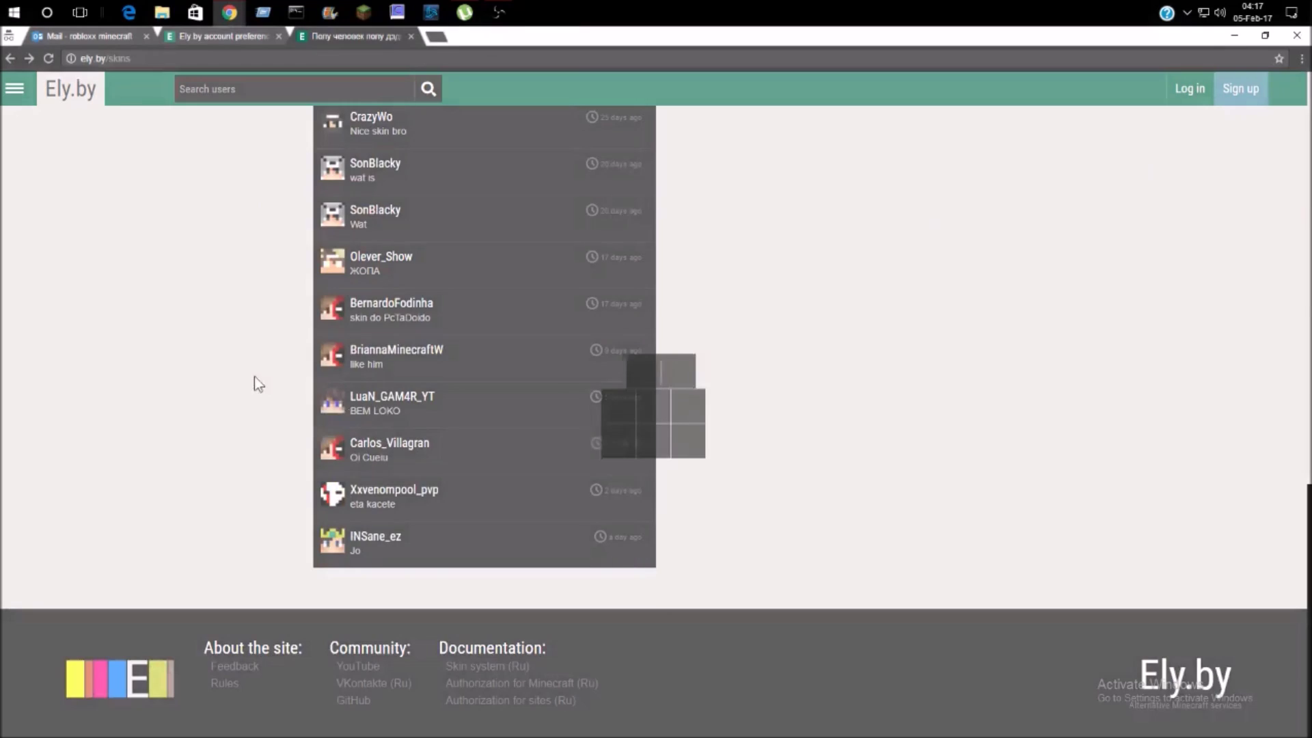
scroll(488, 482, "down", 7)
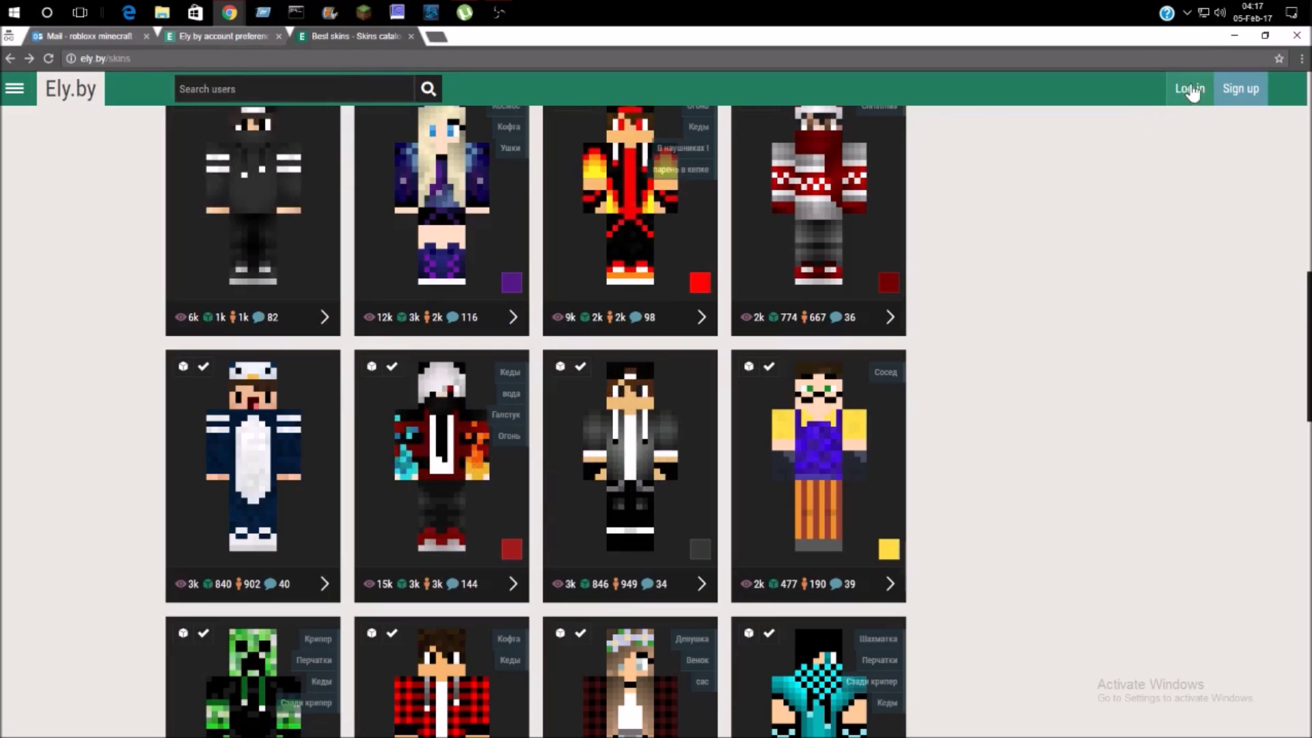
left_click(1189, 90)
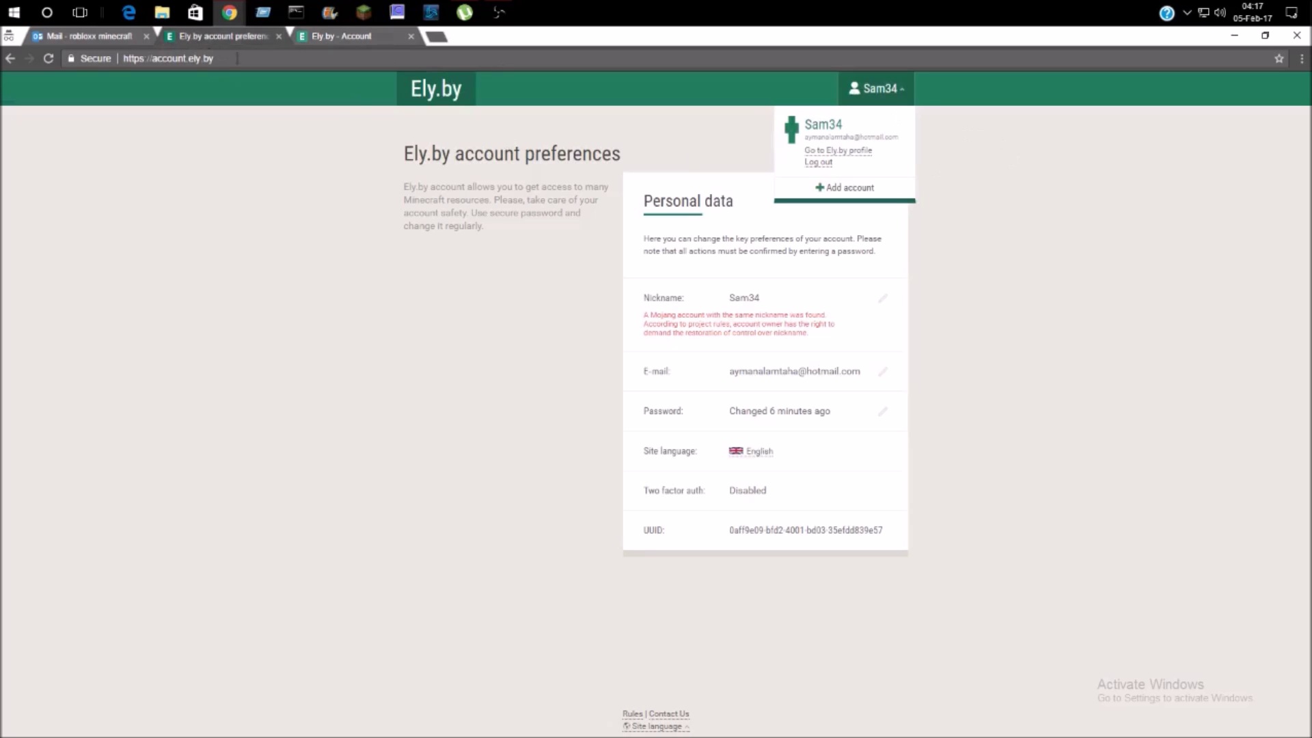
- Complete the skins-site registration with nickname Sam34, accepting the terms of use, and activate the account
left_click(351, 33)
left_click(252, 34)
left_click(249, 41)
left_click(355, 39)
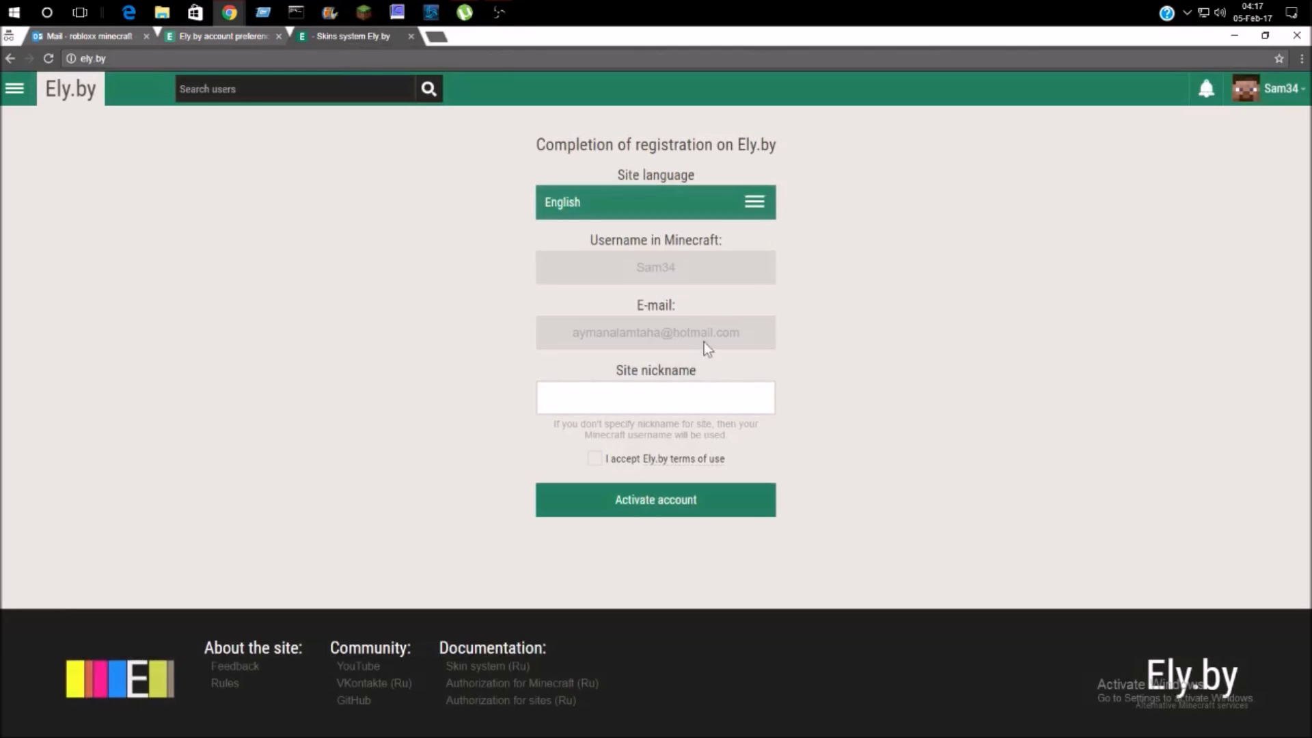
left_click(673, 404)
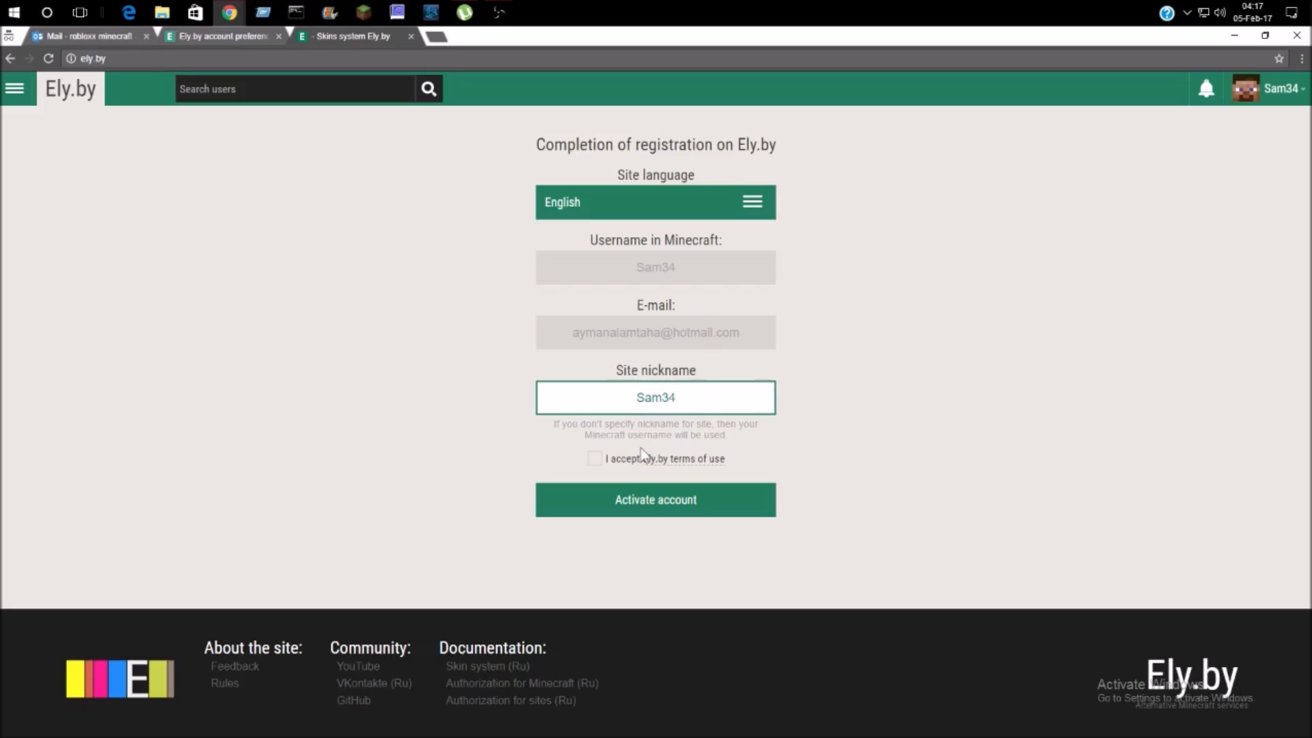
left_click(589, 457)
left_click(616, 490)
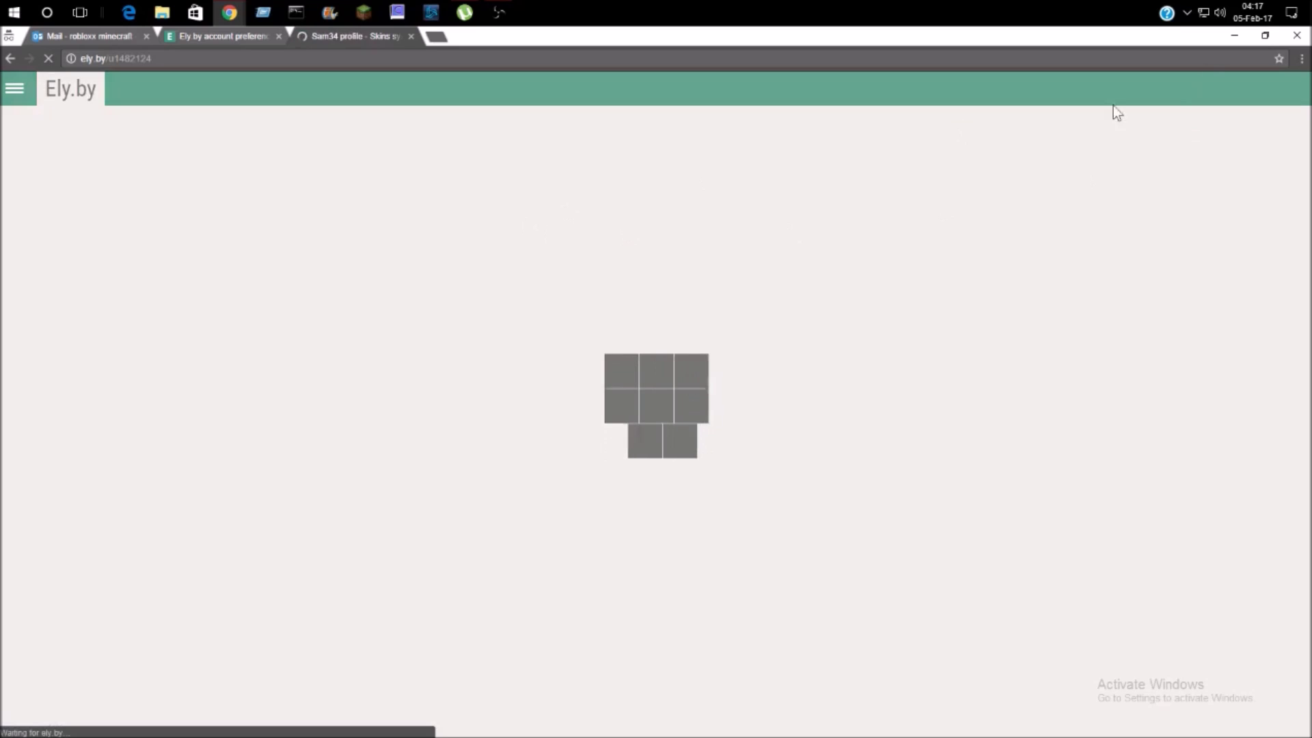
- Try the penguin and black skins, settle on the green creeper for Sam34, and bookmark the page
left_click(12, 91)
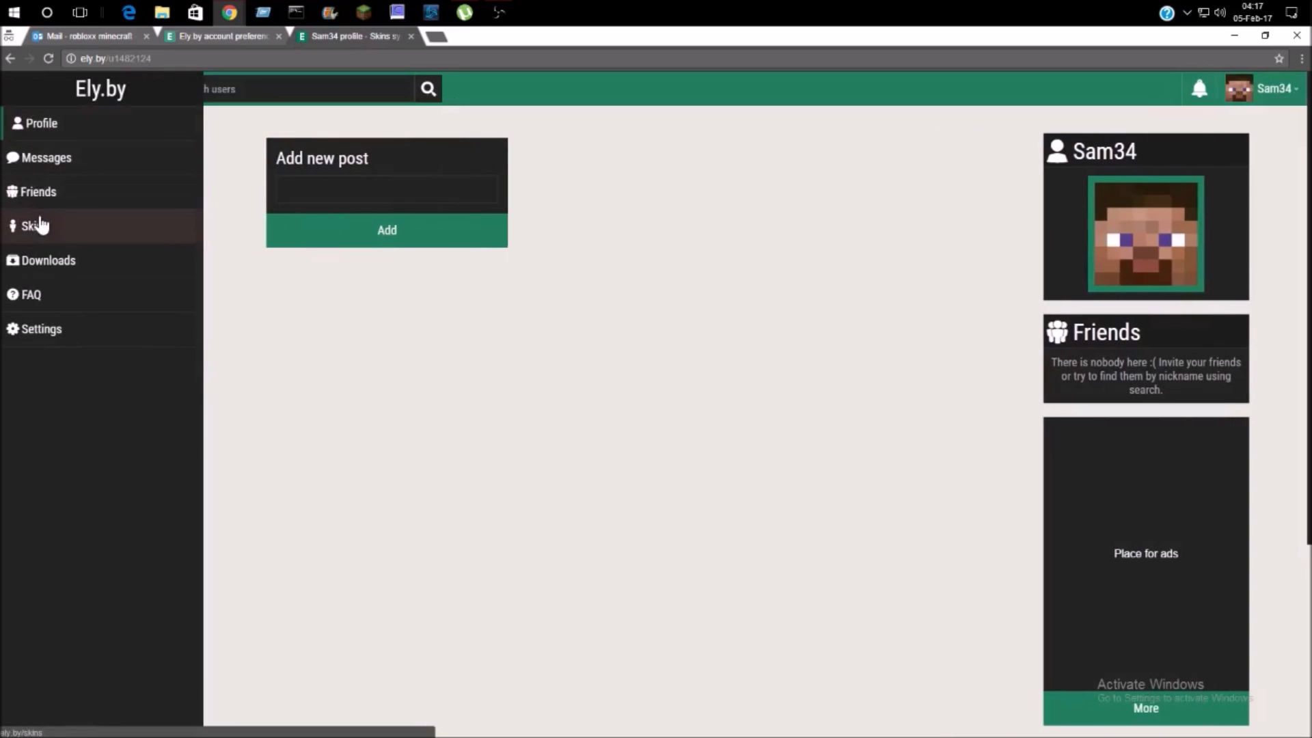
left_click(63, 217)
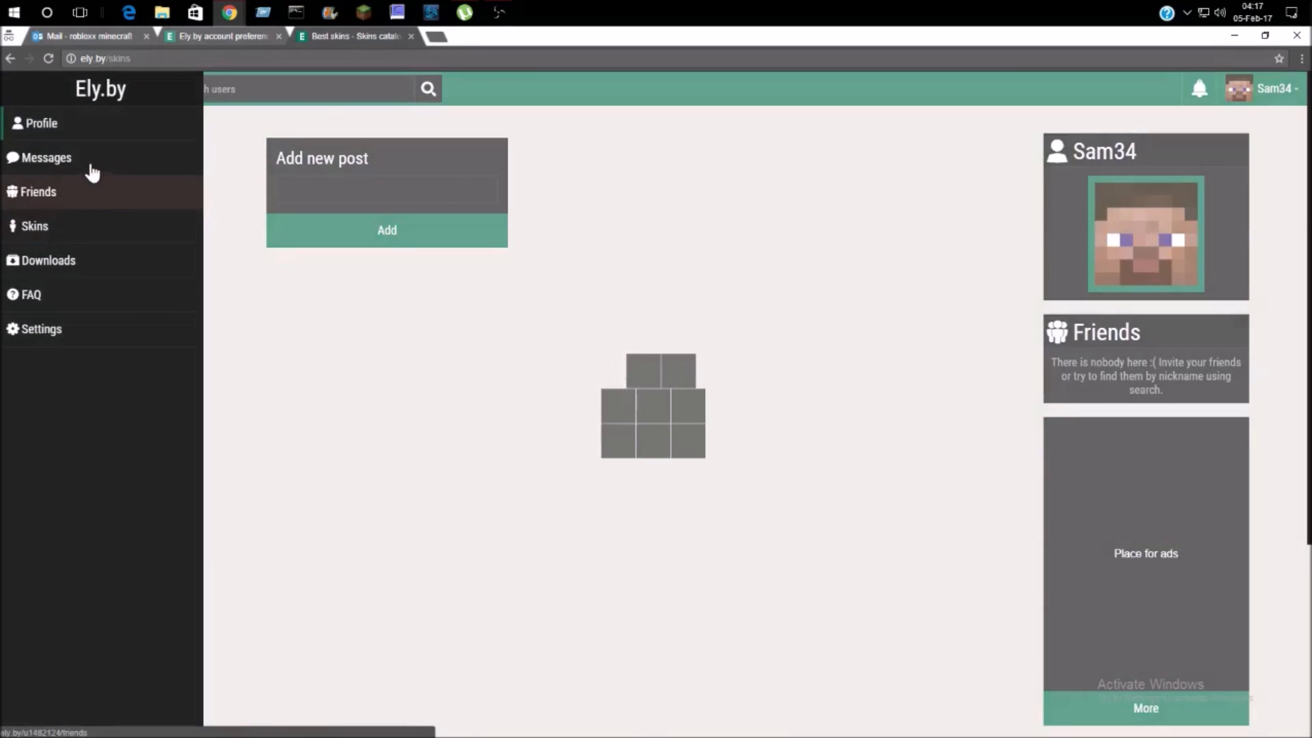
scroll(489, 332, "down", 12)
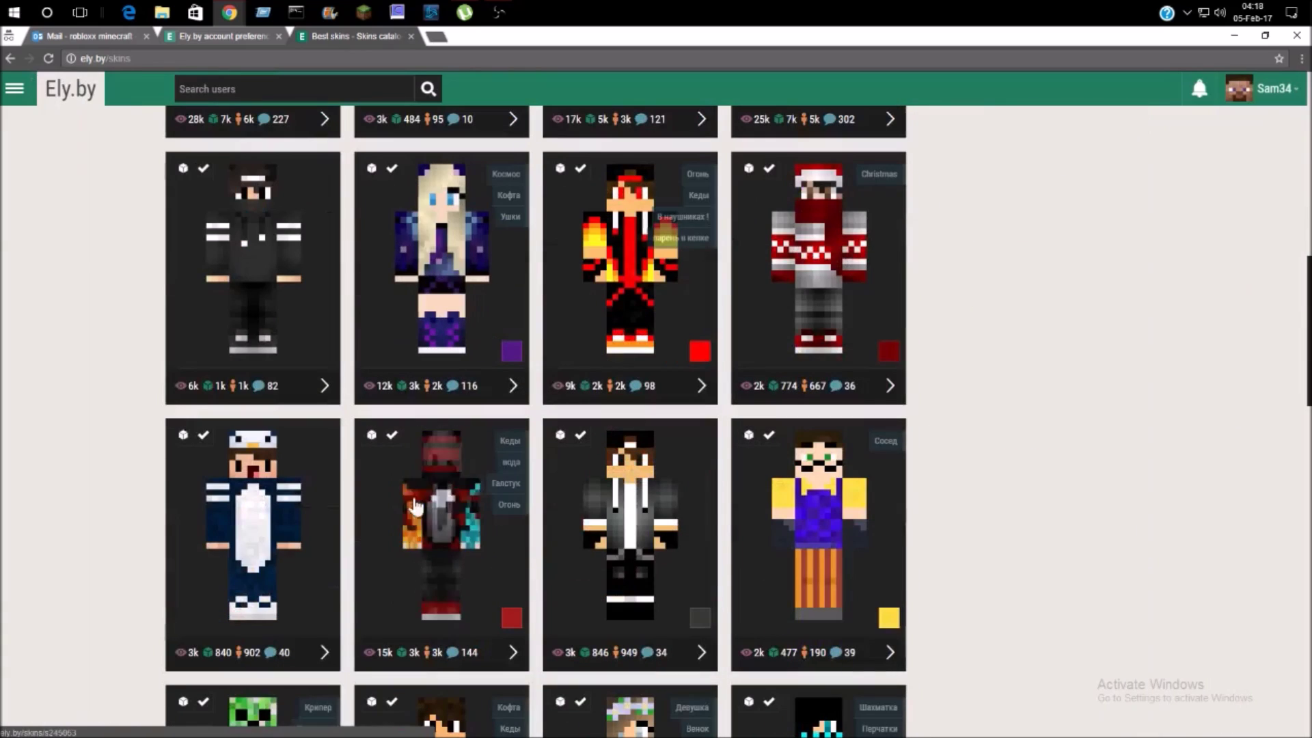
left_click(391, 437)
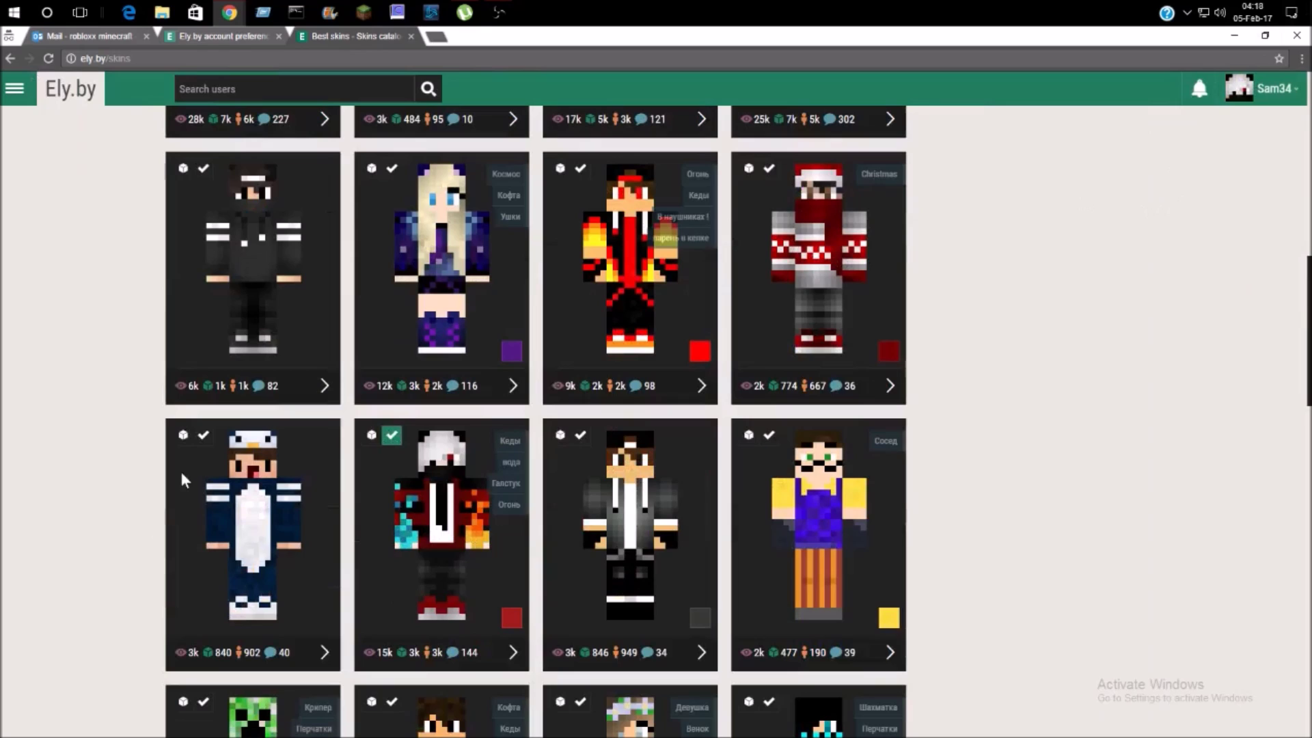
left_click(205, 436)
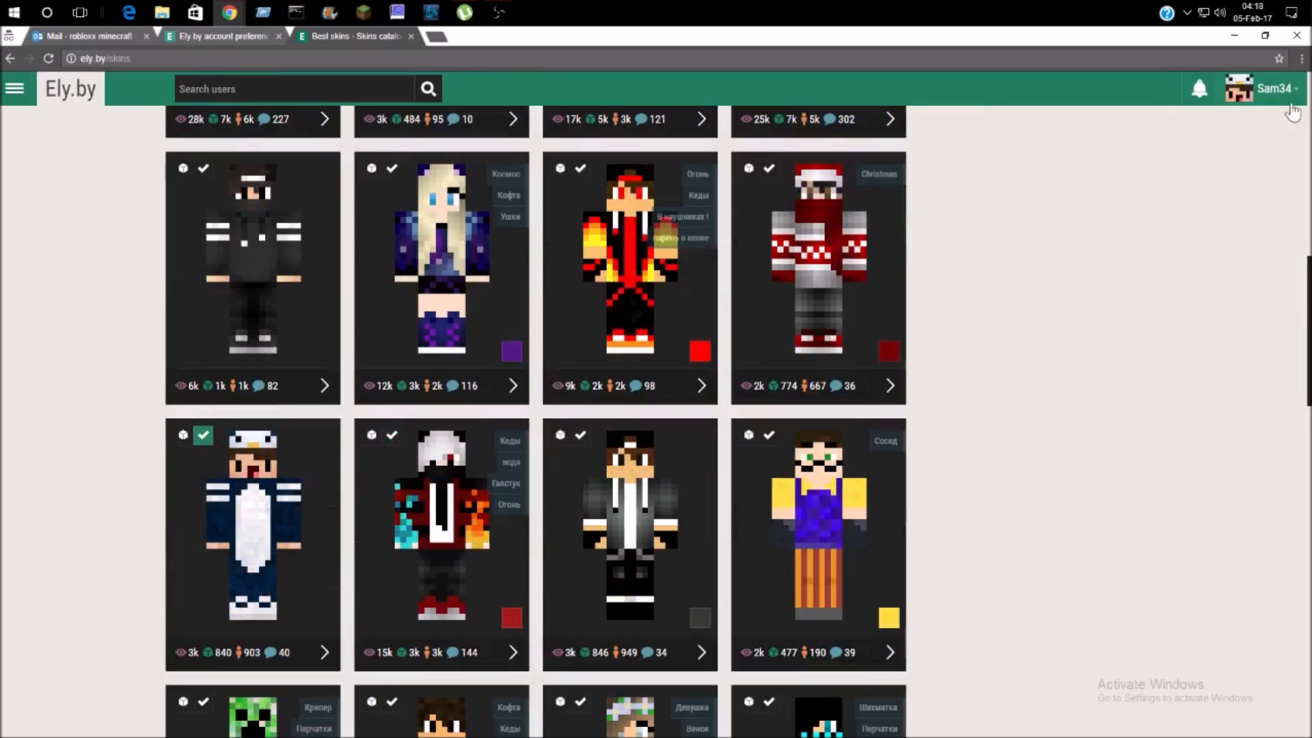
left_click(580, 436)
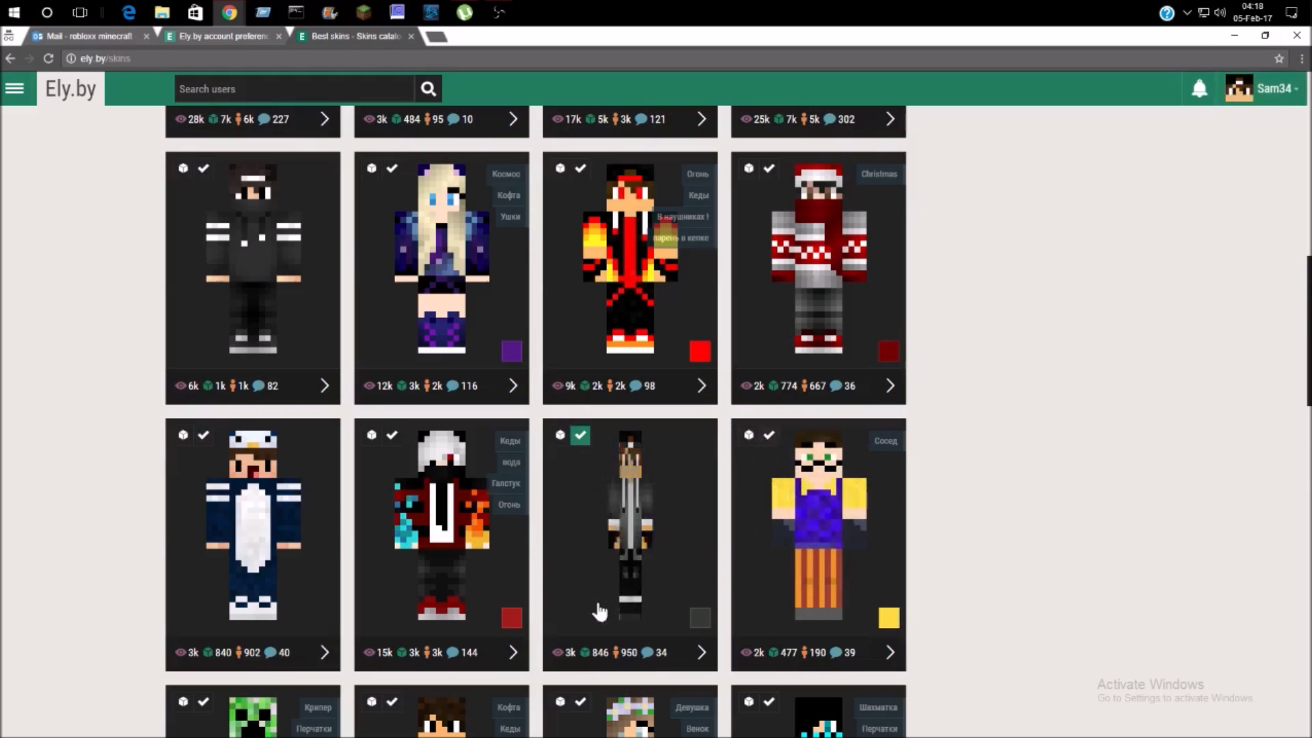
scroll(595, 609, "down", 5)
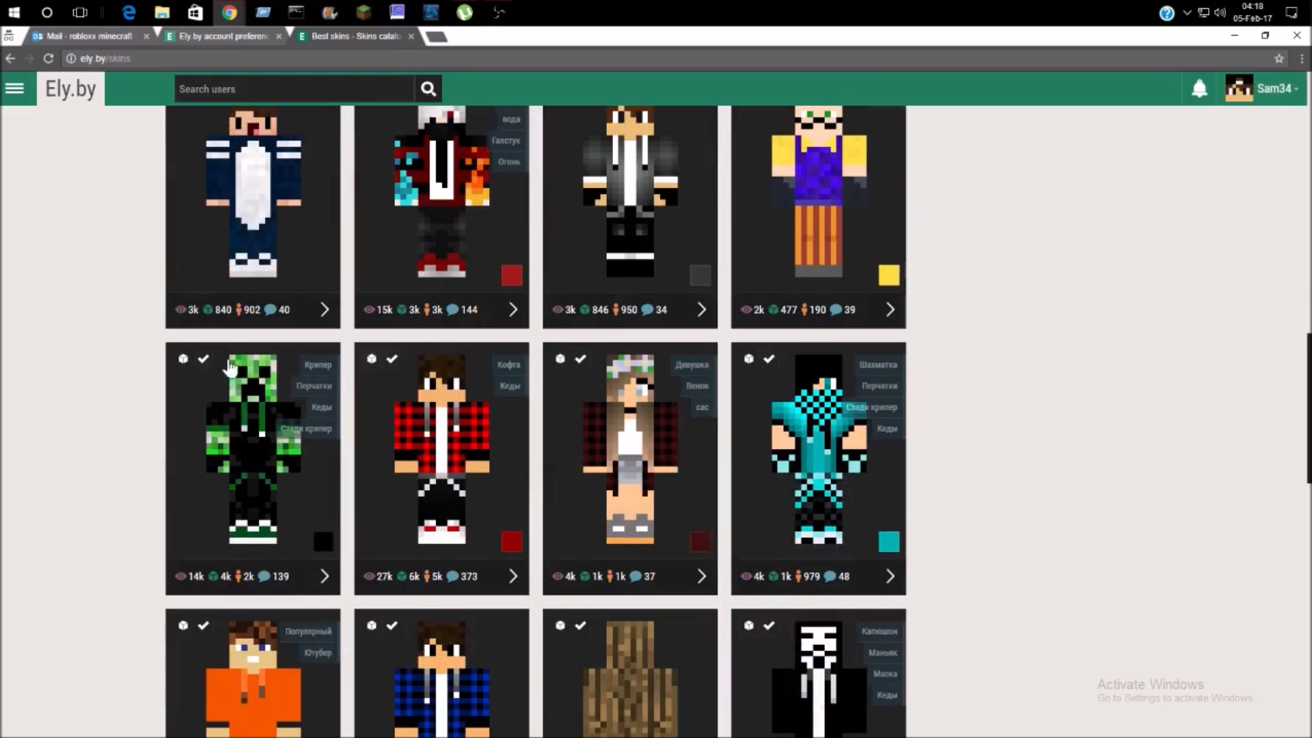
left_click(203, 359)
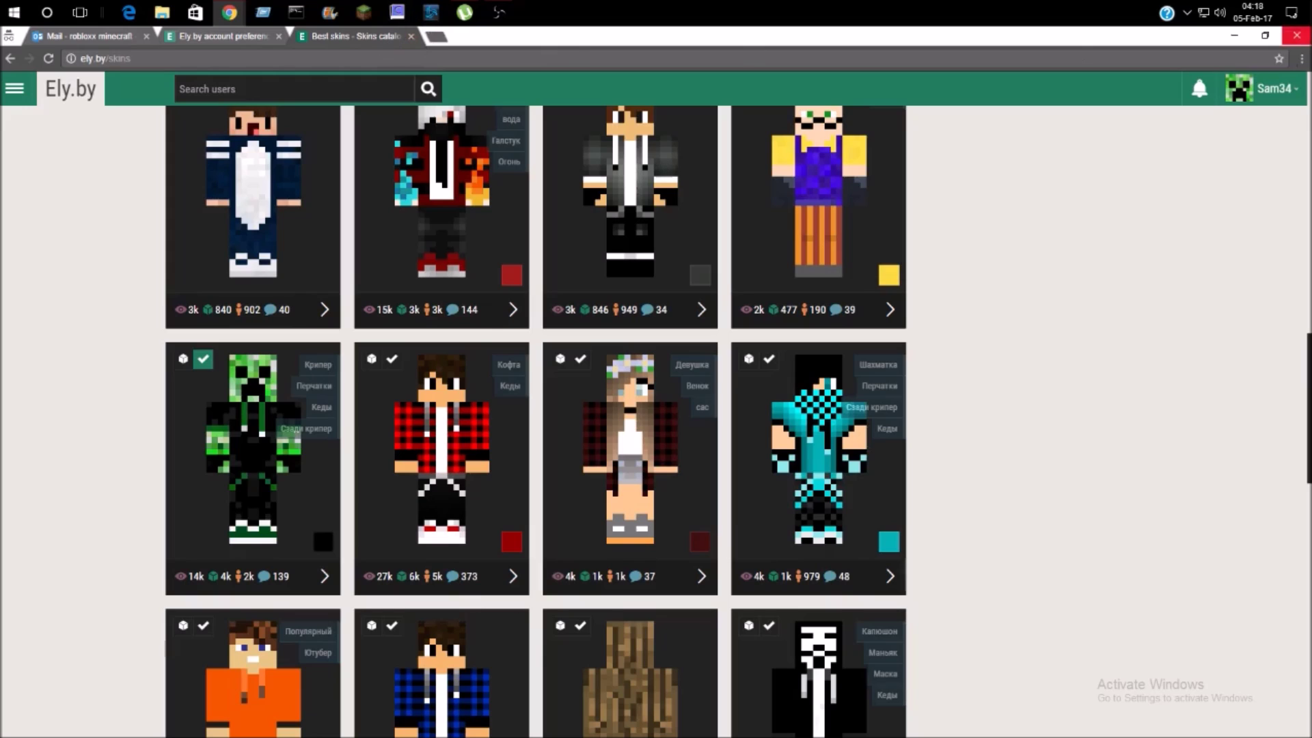
left_click(1279, 59)
- Bookmark the Ely.by account preferences page and minimize both Chrome windows
left_click(1256, 152)
left_click(225, 37)
left_click(1279, 59)
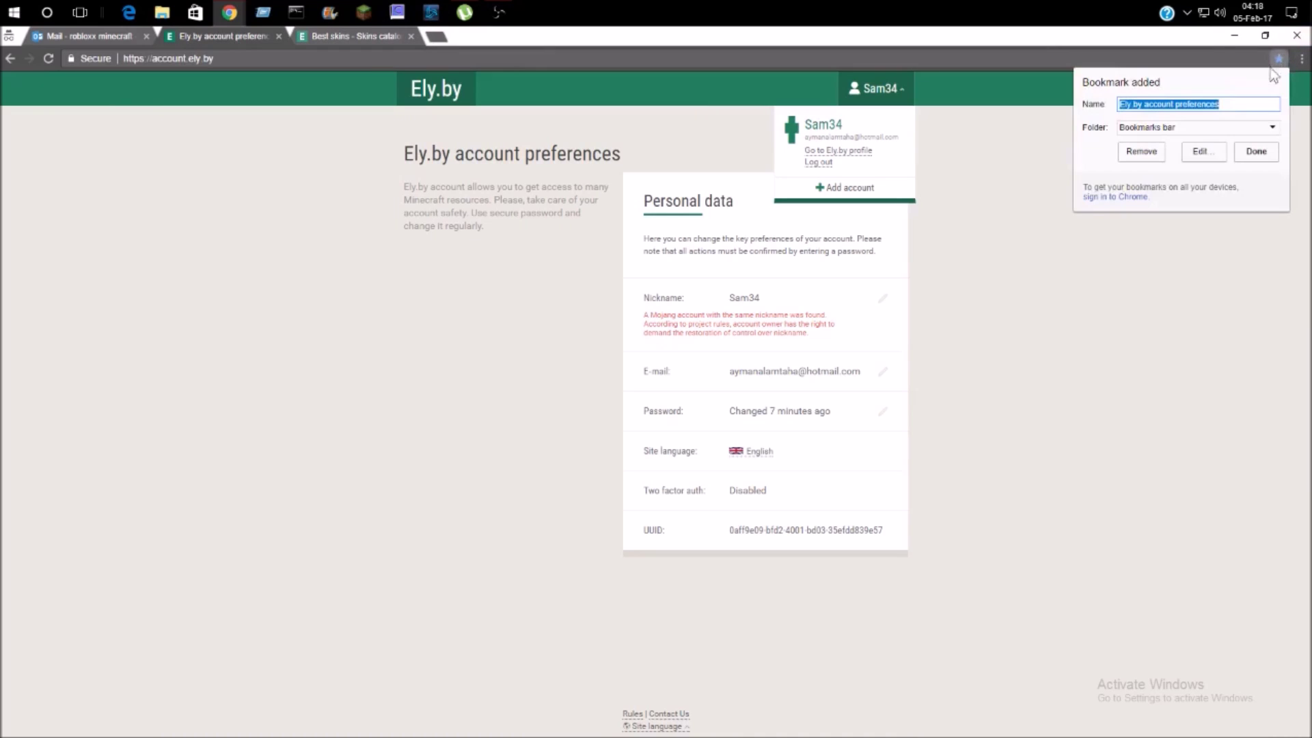
left_click(1240, 154)
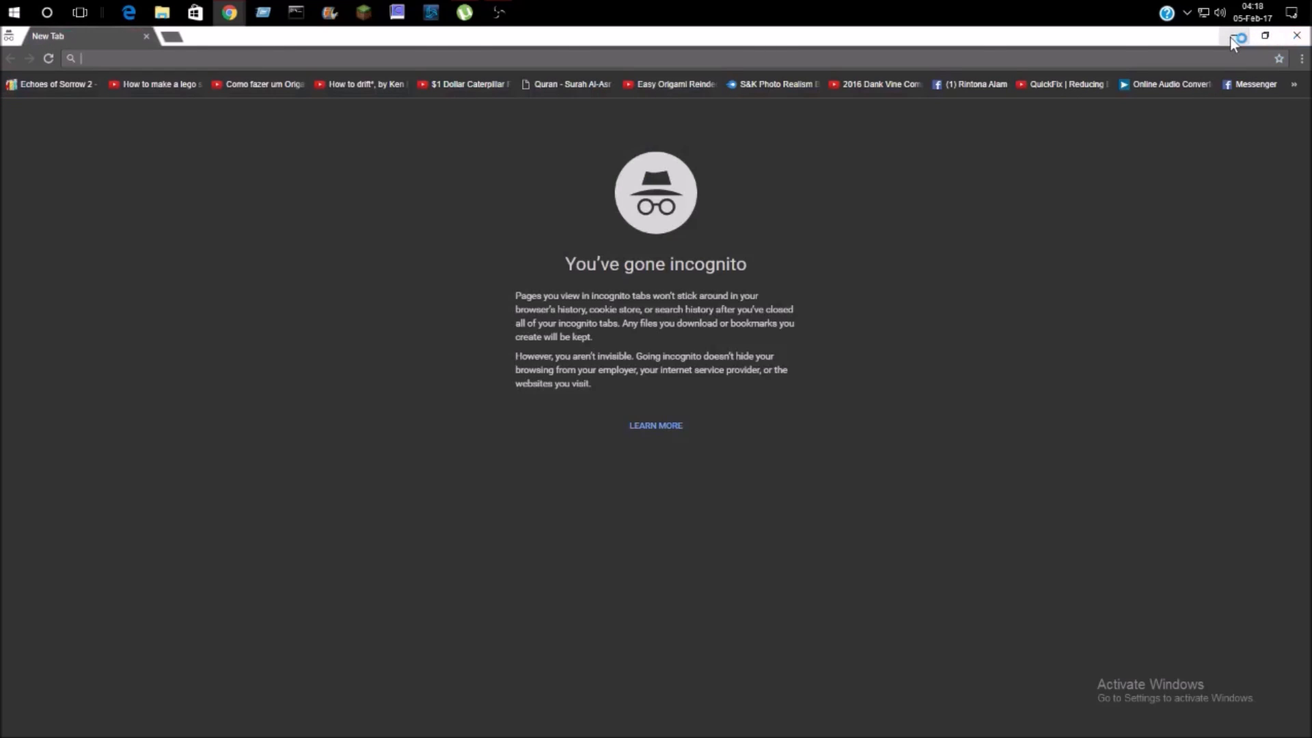
left_click(1230, 38)
left_click(1231, 37)
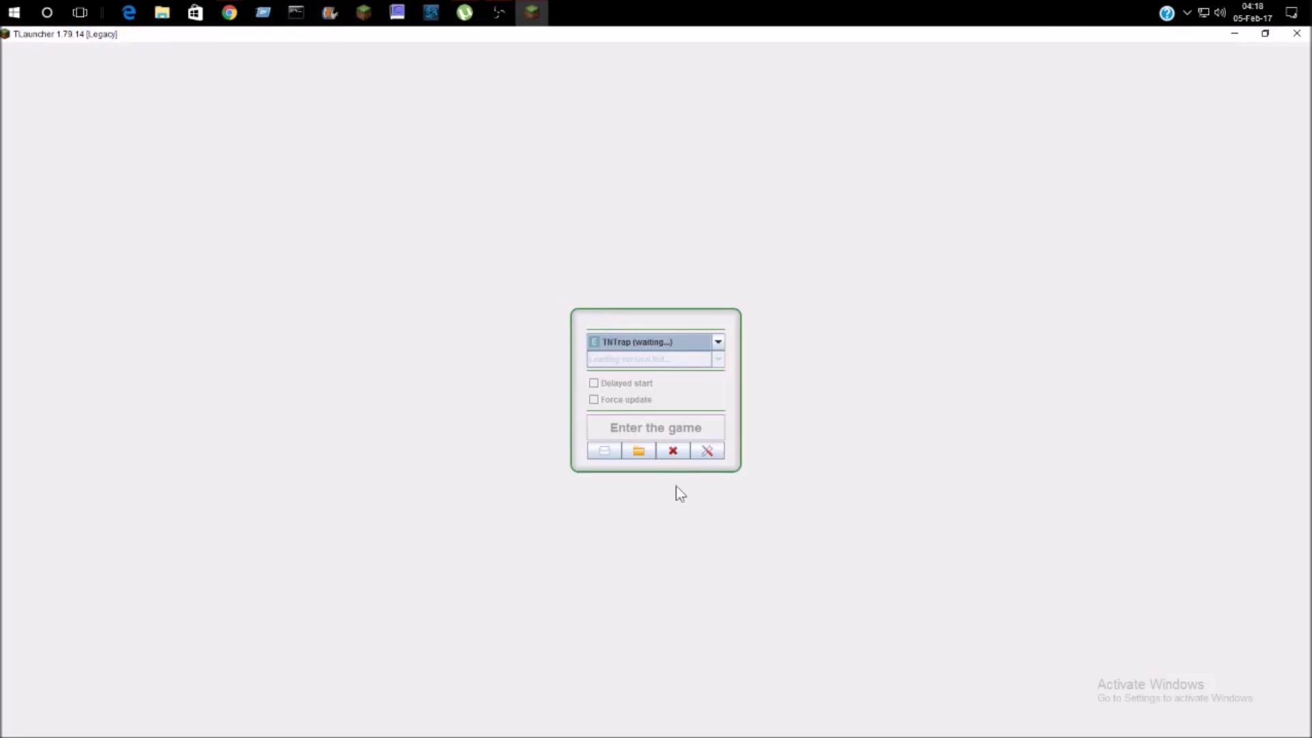
- Add a 'Password at Ely.by' account in TLauncher using the registered e-mail and Ely.by password
left_click(711, 455)
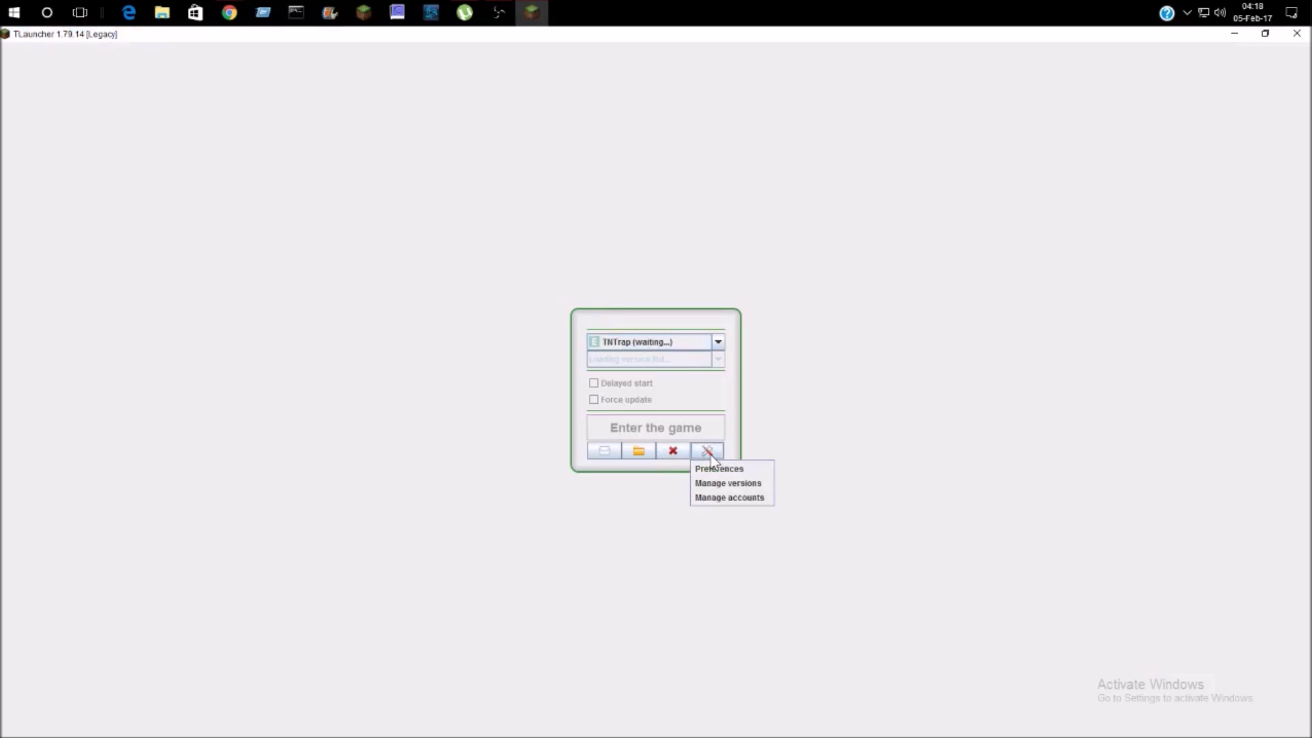
left_click(744, 499)
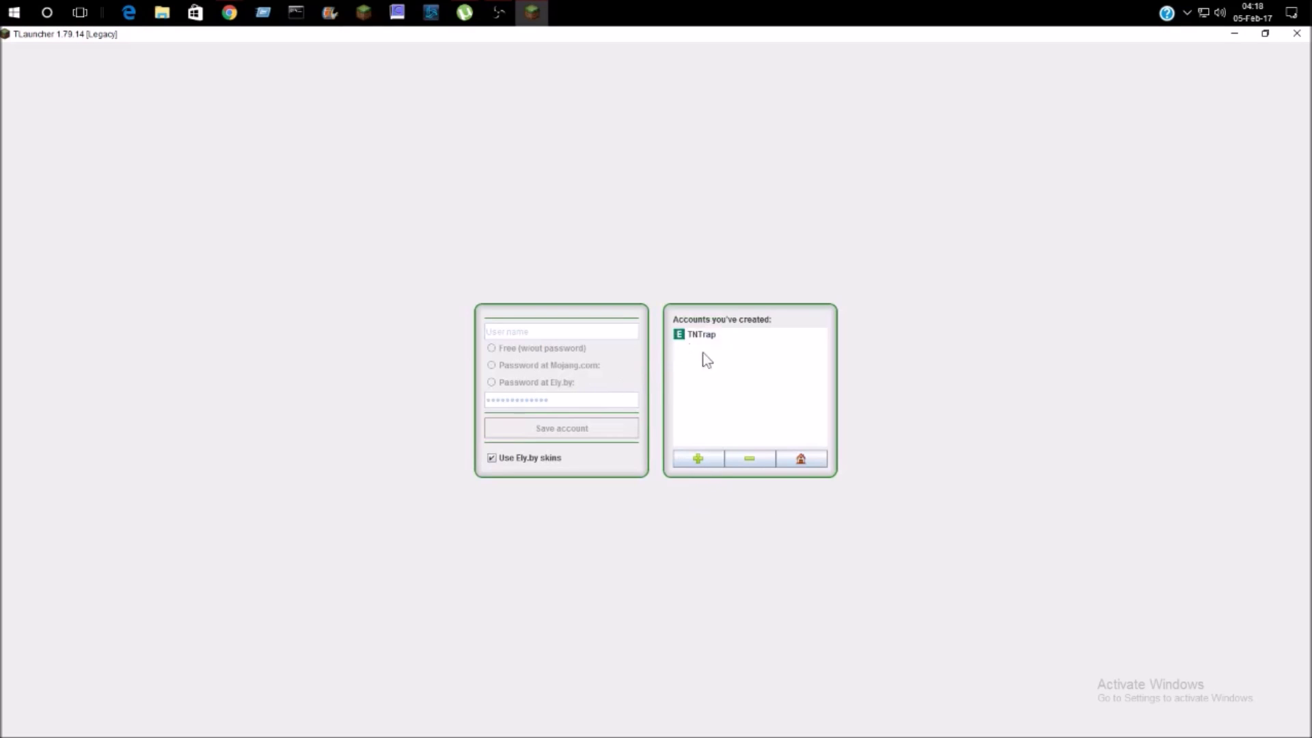
left_click(708, 457)
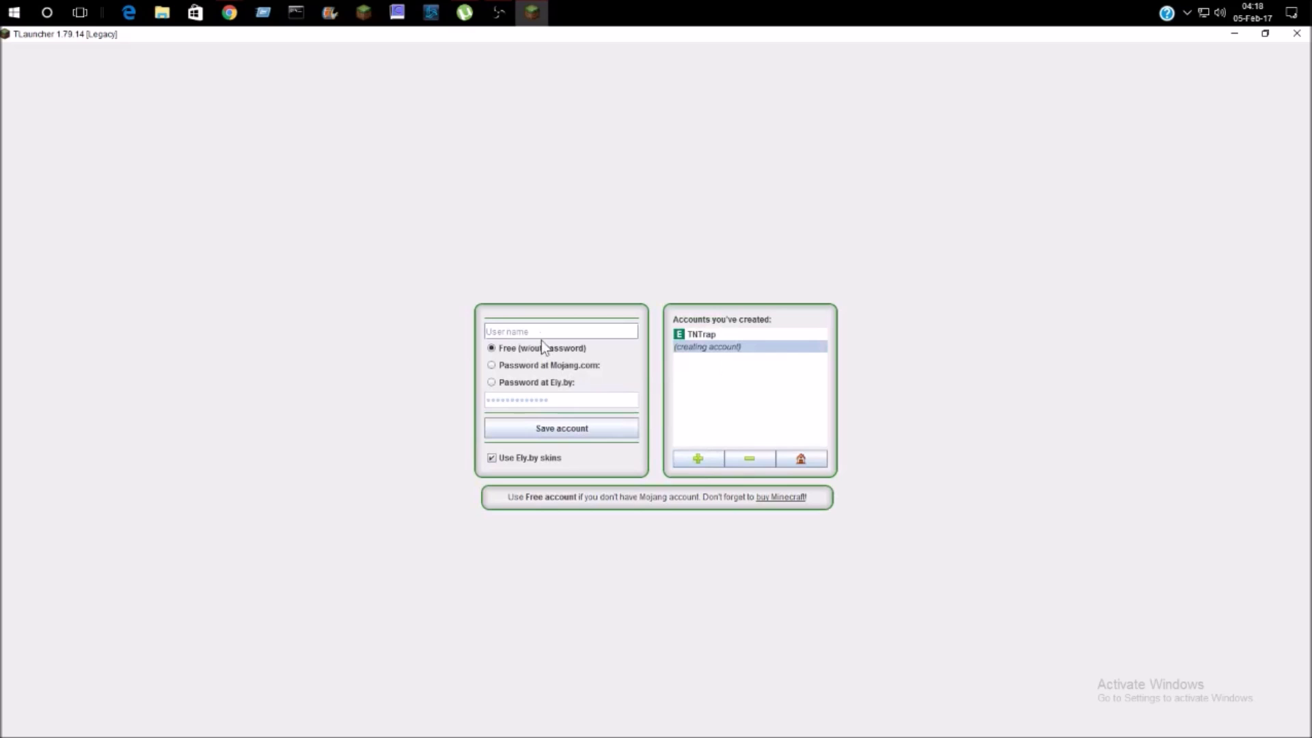
left_click(492, 382)
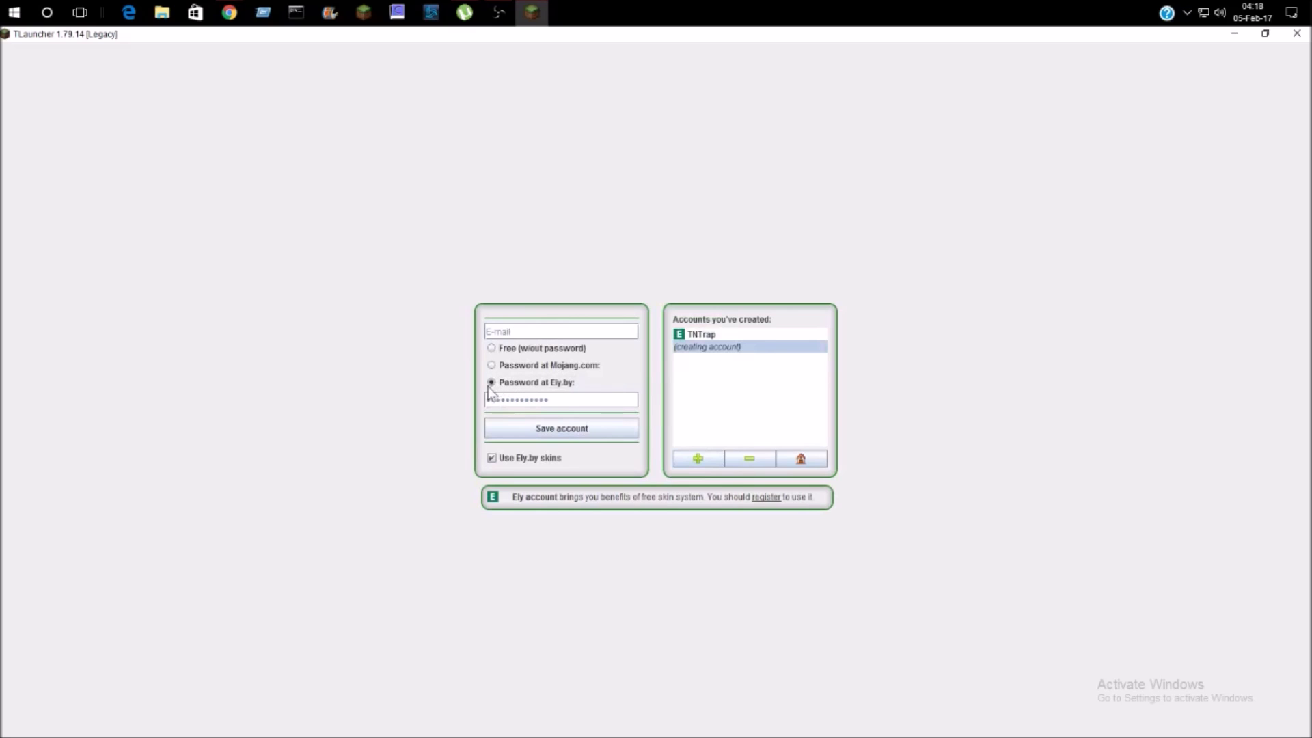
left_click(518, 331)
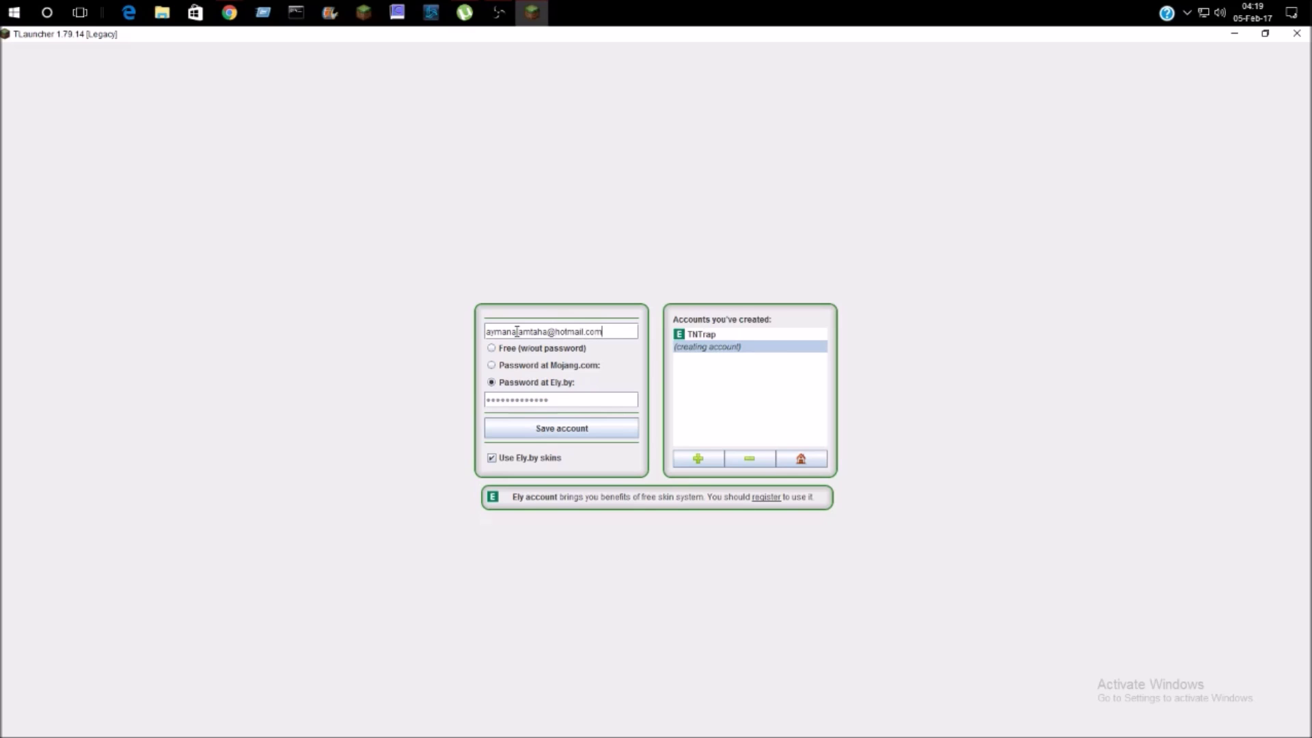
left_click(567, 400)
type("•••••")
key("BackSpace")
key("BackSpace")
key("BackSpace")
key("BackSpace")
type("••••••••••••")
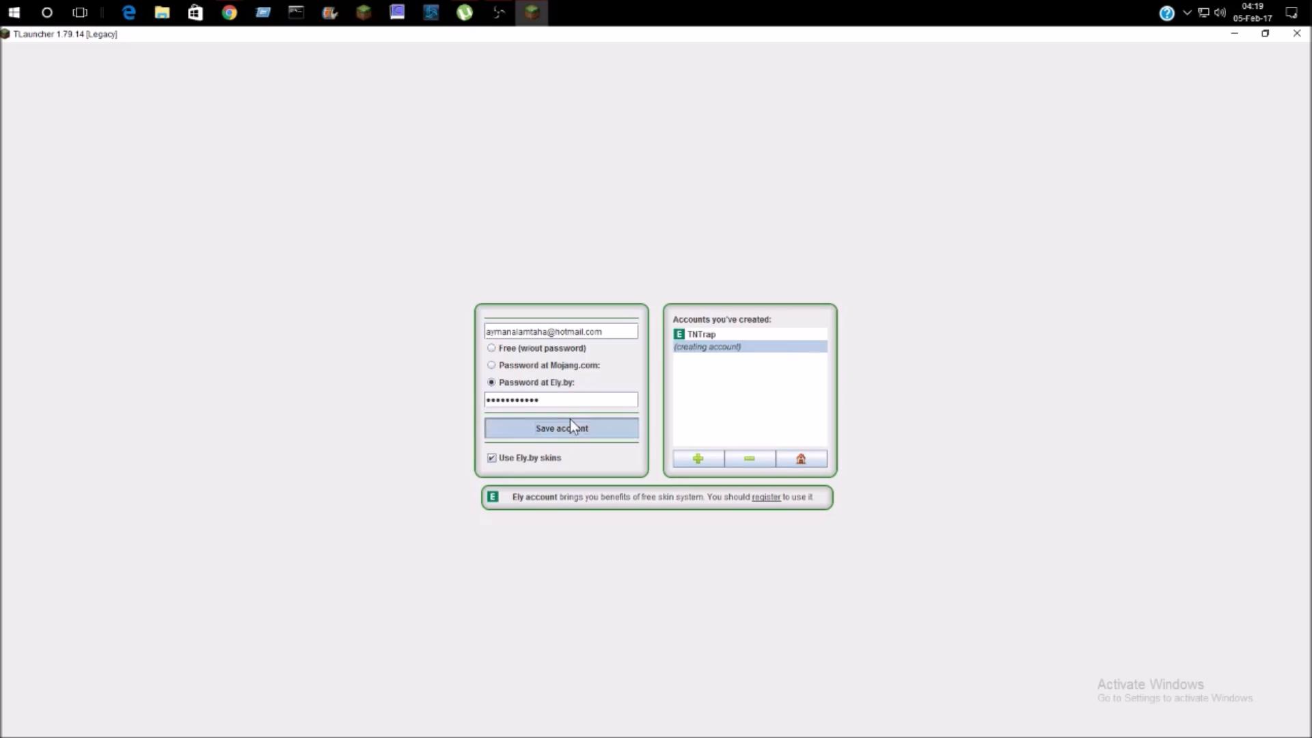
left_click(571, 428)
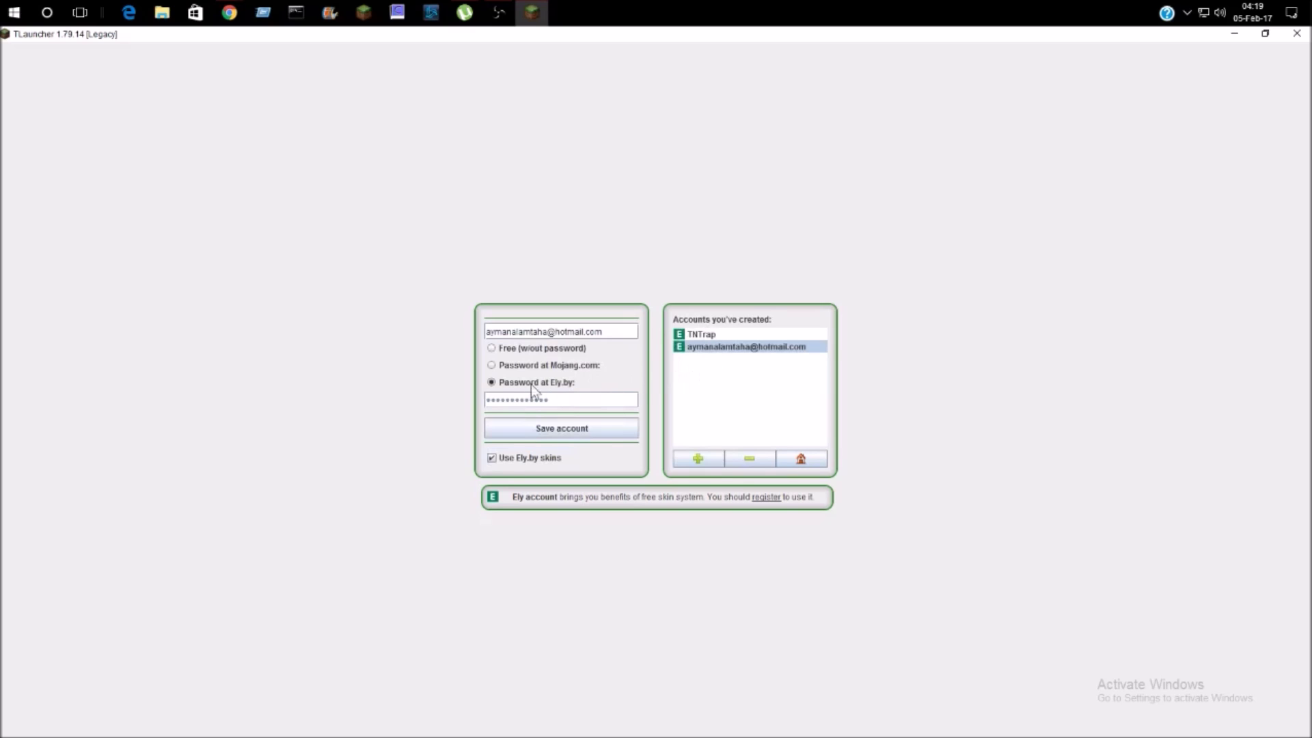
- Remove the e-mail-based account from TLauncher's account list
key("BackSpace")
key("BackSpace")
key("BackSpace")
key("BackSpace")
key("BackSpace")
key("BackSpace")
key("BackSpace")
key("BackSpace")
key("BackSpace")
key("BackSpace")
key("BackSpace")
key("BackSpace")
key("BackSpace")
key("BackSpace")
key("BackSpace")
key("BackSpace")
key("BackSpace")
key("BackSpace")
key("BackSpace")
key("BackSpace")
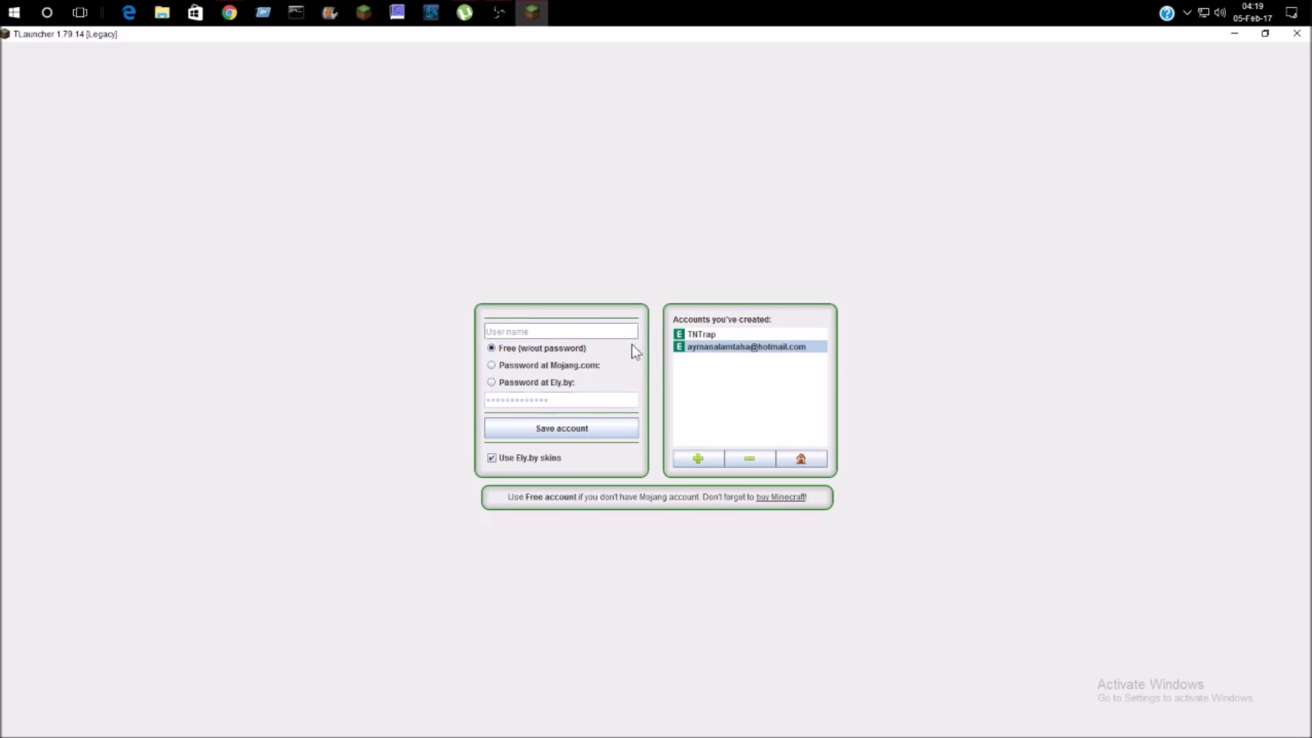
type("sam")
key("BackSpace")
key("BackSpace")
key("BackSpace")
type("Sam34")
left_click(750, 459)
left_click(533, 333)
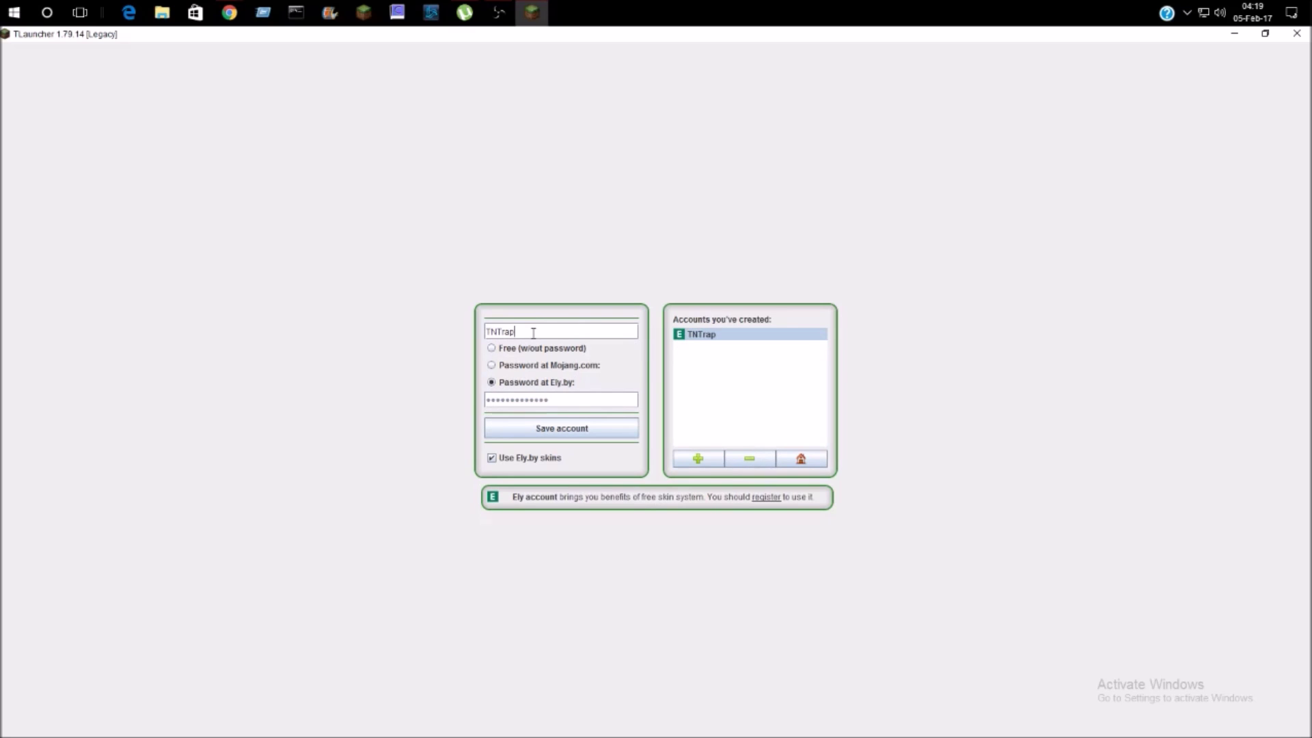
key("BackSpace")
- Add a 'Password at Ely.by' account for Sam34 with its password and return to the launch panel
left_click(693, 453)
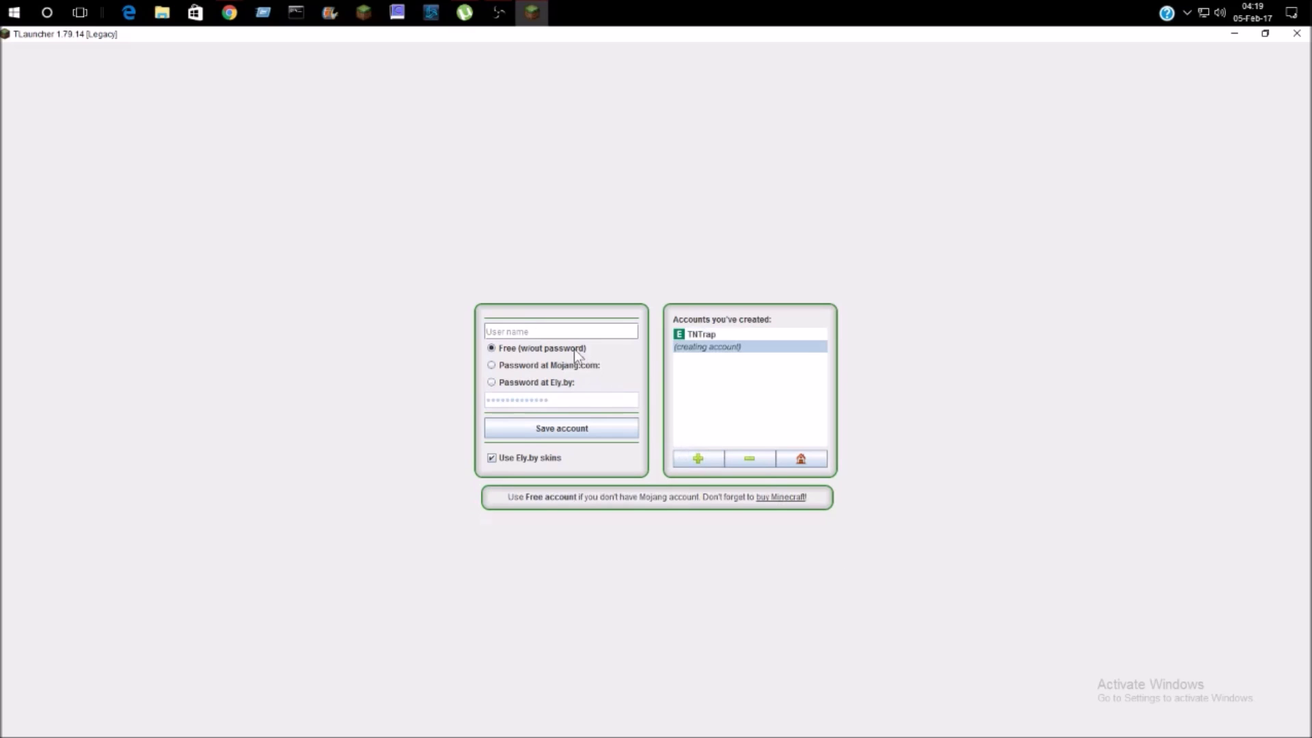
type("Sam34")
left_click(491, 382)
left_click(577, 403)
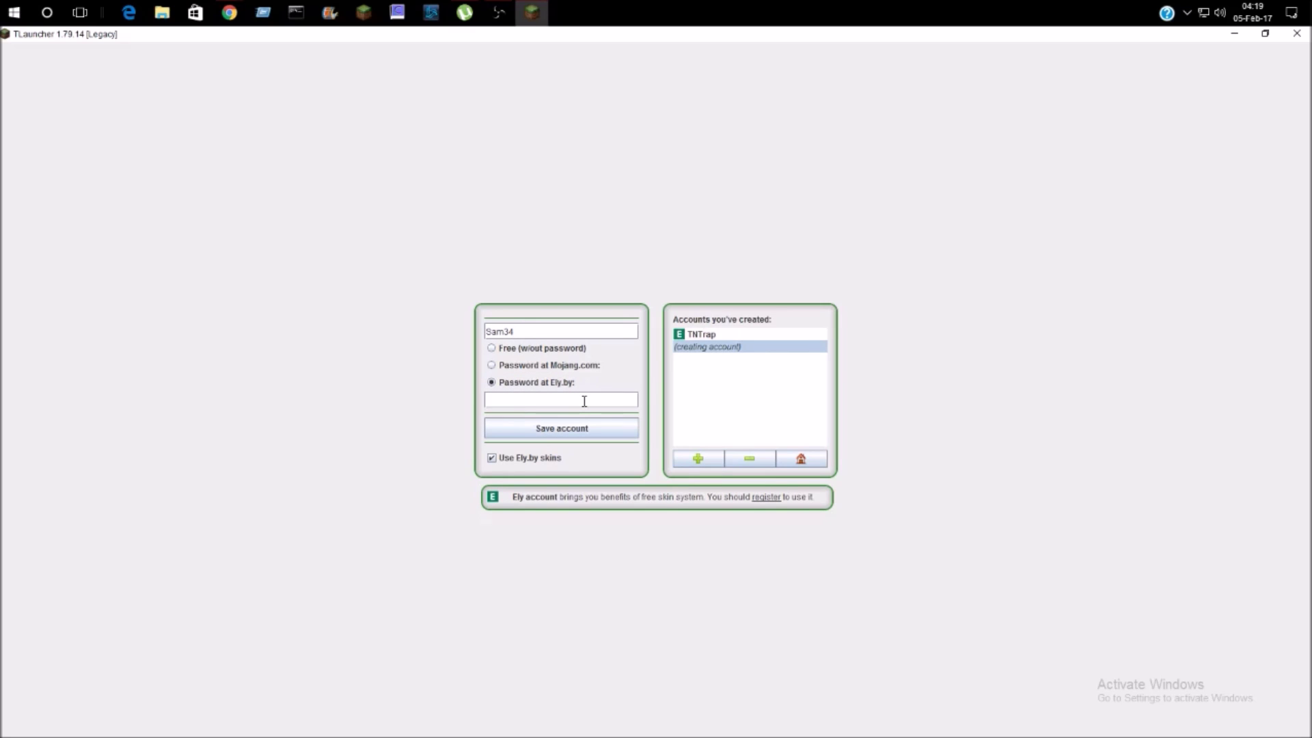
type("*****")
key("BackSpace")
key("BackSpace")
key("BackSpace")
key("BackSpace")
key("BackSpace")
type("****")
key("BackSpace")
key("BackSpace")
key("BackSpace")
key("BackSpace")
type("************")
left_click(572, 430)
left_click(802, 459)
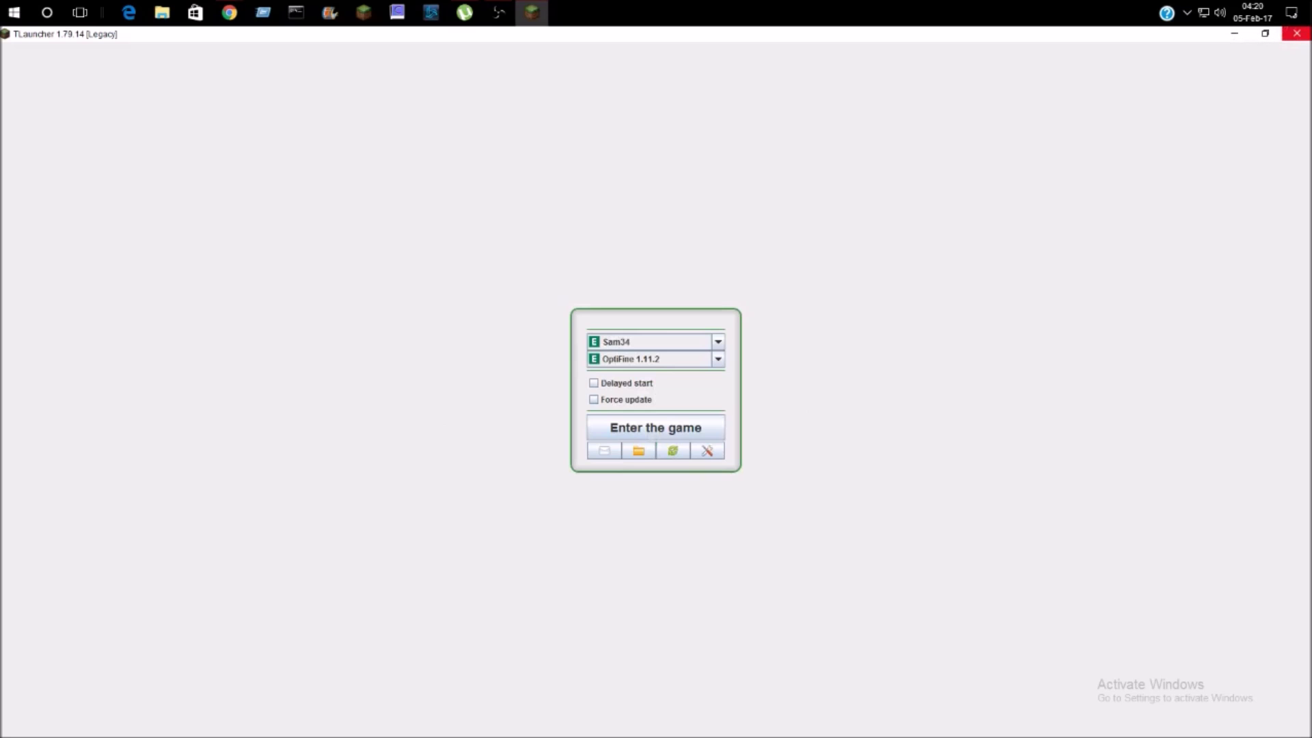
- Close the TLauncher window, then both Chrome windows from the taskbar
left_click(1297, 34)
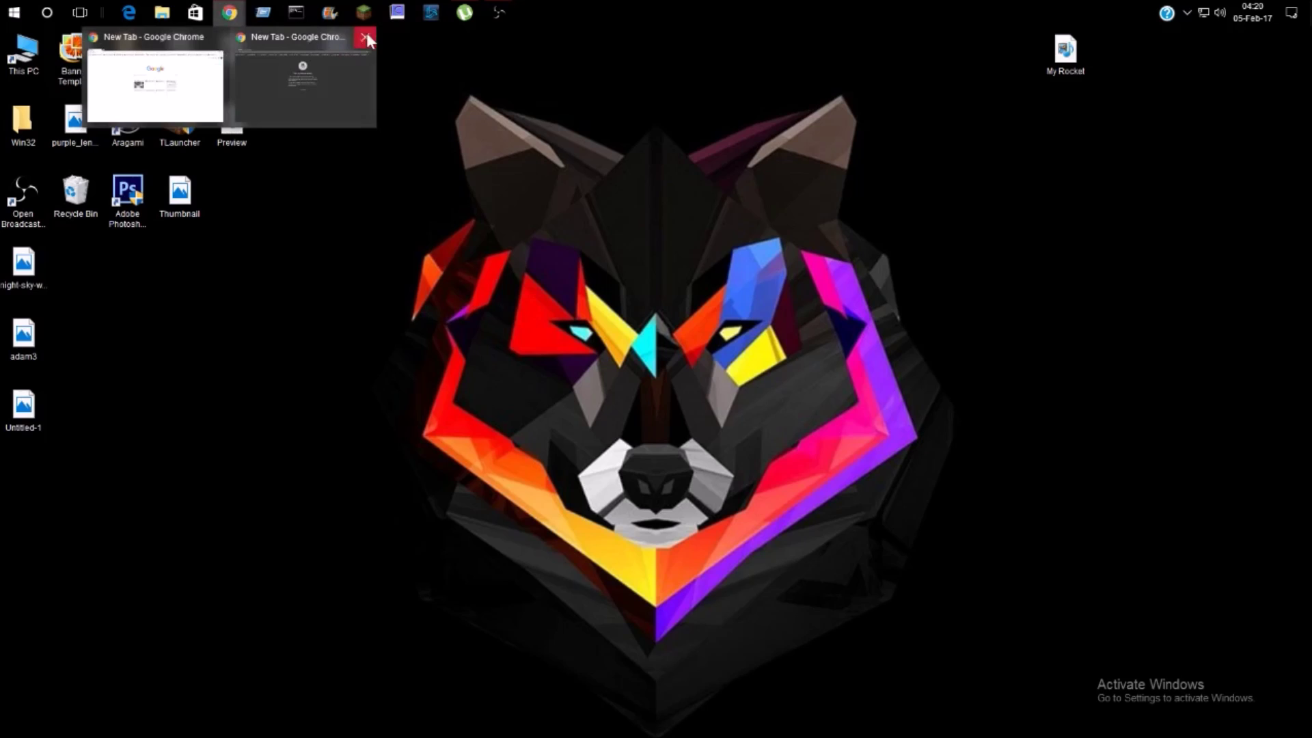
left_click(367, 37)
left_click(294, 37)
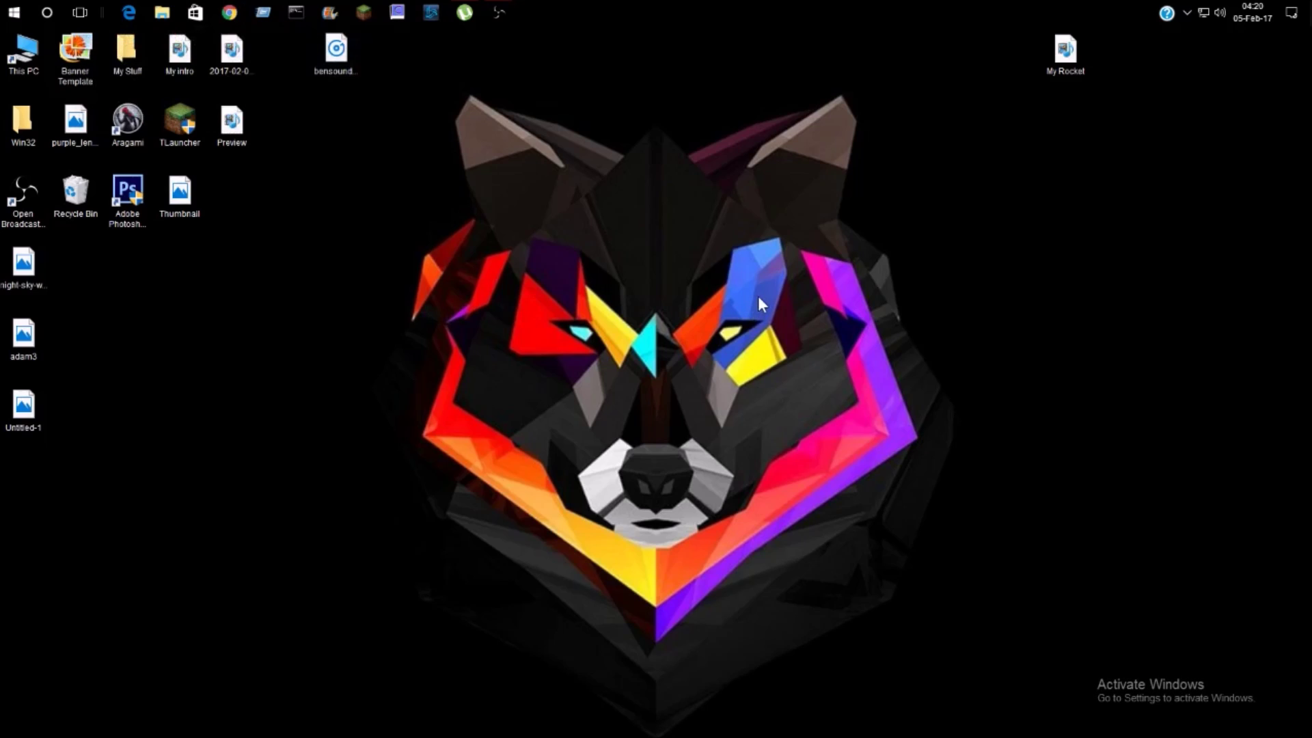